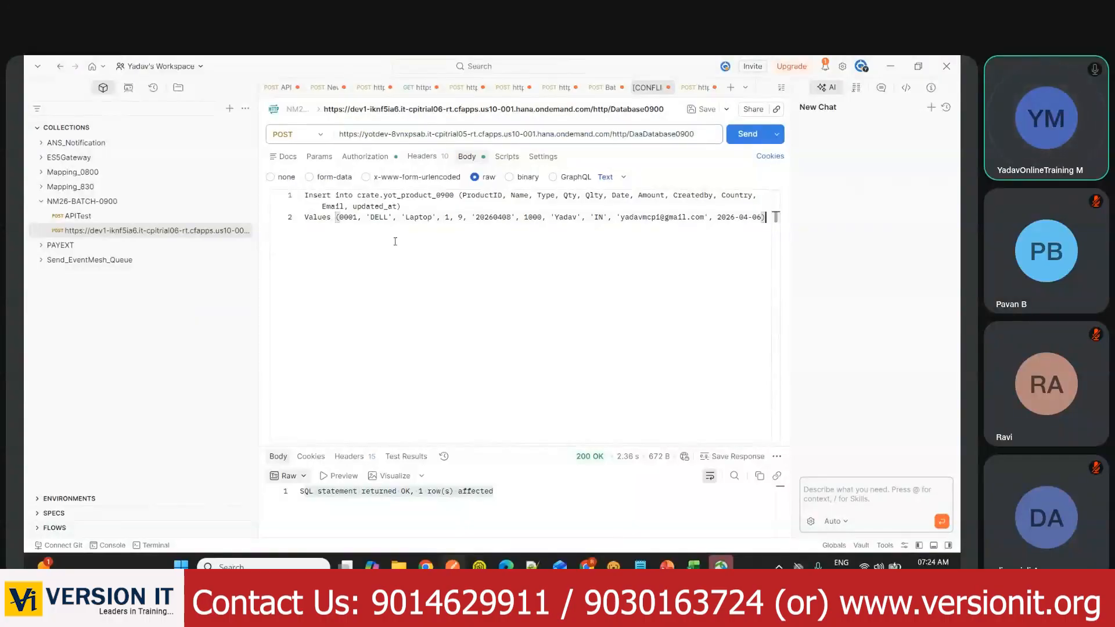
# Step: Update the INSERT statement's values to product ID 0002 and name 'LLG', with a 1 appended to the Createdby value
pyautogui.doubleClick(354, 218)
pyautogui.press('BackSpace')
pyautogui.write('2')
pyautogui.doubleClick(390, 217)
pyautogui.write('LG')
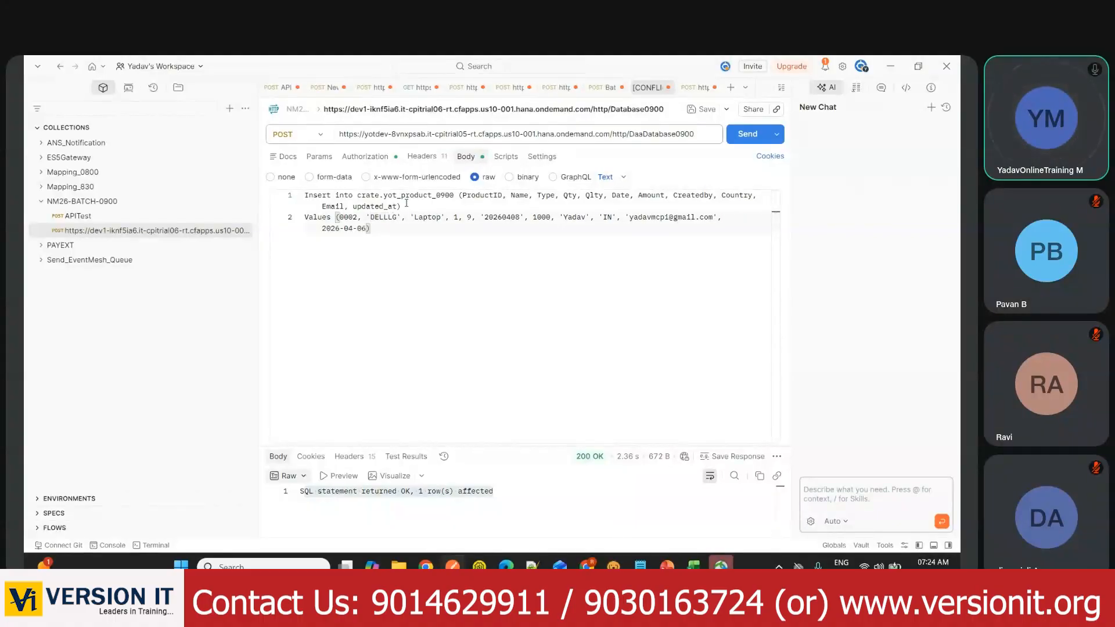
pyautogui.press('Left')
pyautogui.press('BackSpace')
pyautogui.press('BackSpace')
pyautogui.press('BackSpace')
pyautogui.press('BackSpace')
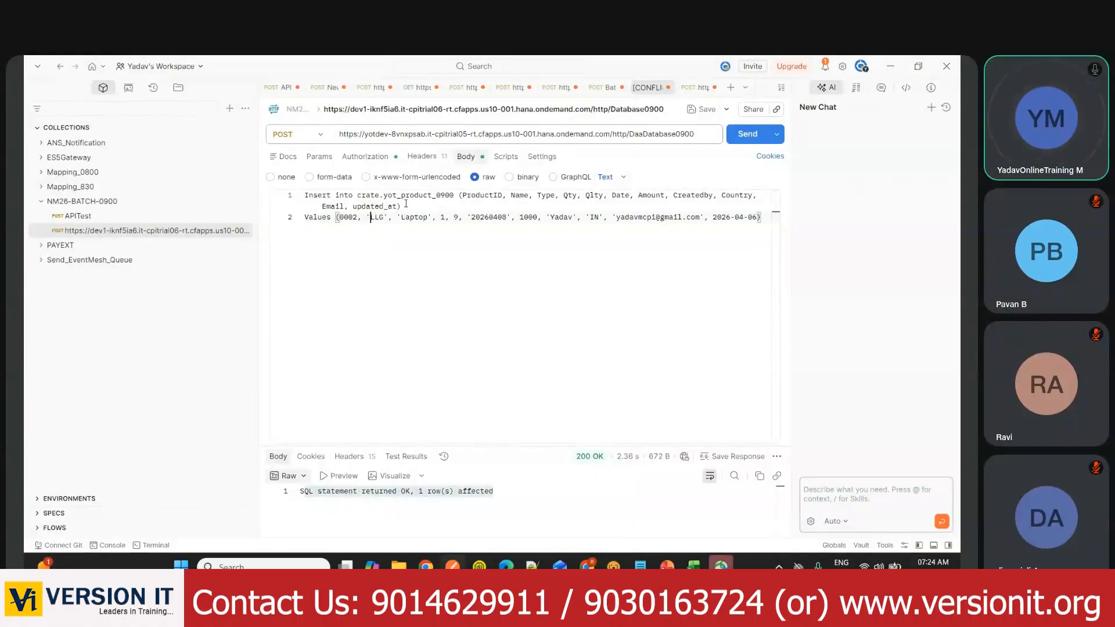
pyautogui.doubleClick(562, 217)
pyautogui.write('1')
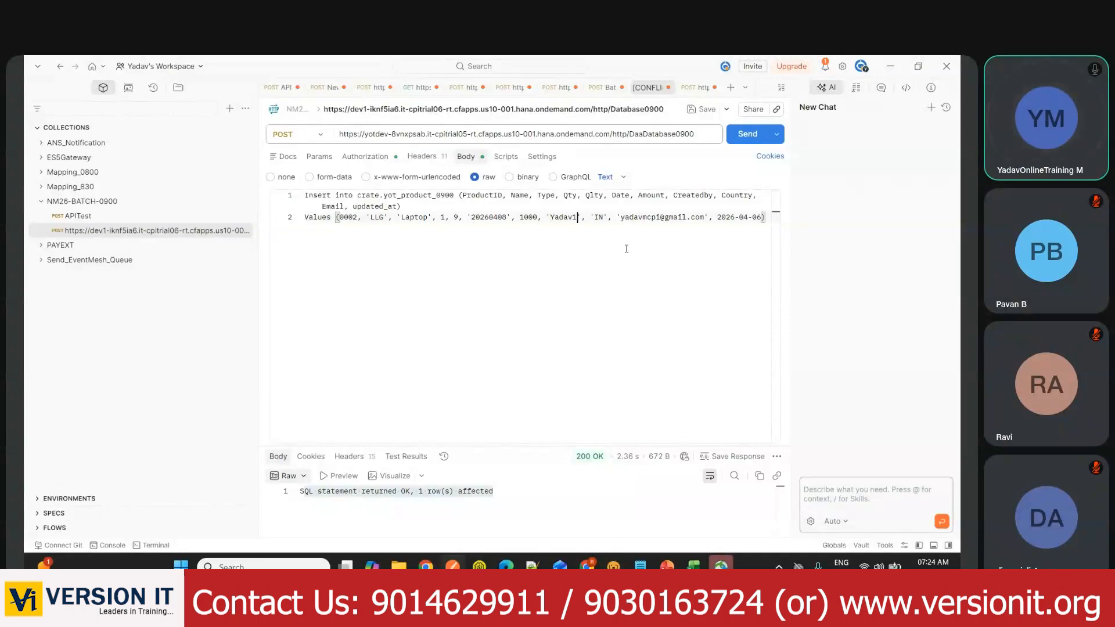
# Step: Switch to the PostMan_DatabaseJDBC_ProductData integration flow, enable tracing and show its message runs in CPI Helper
pyautogui.hotkey('alt', 'Tab')
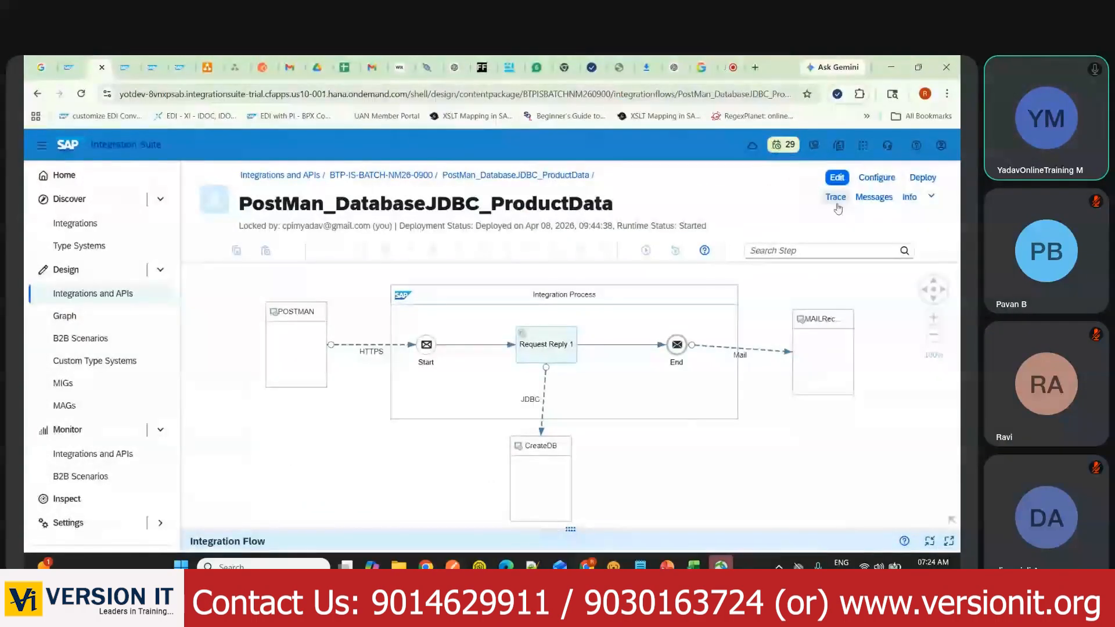
pyautogui.hotkey('alt', 'Tab')
pyautogui.hotkey('alt', 'Tab')
pyautogui.click(868, 200)
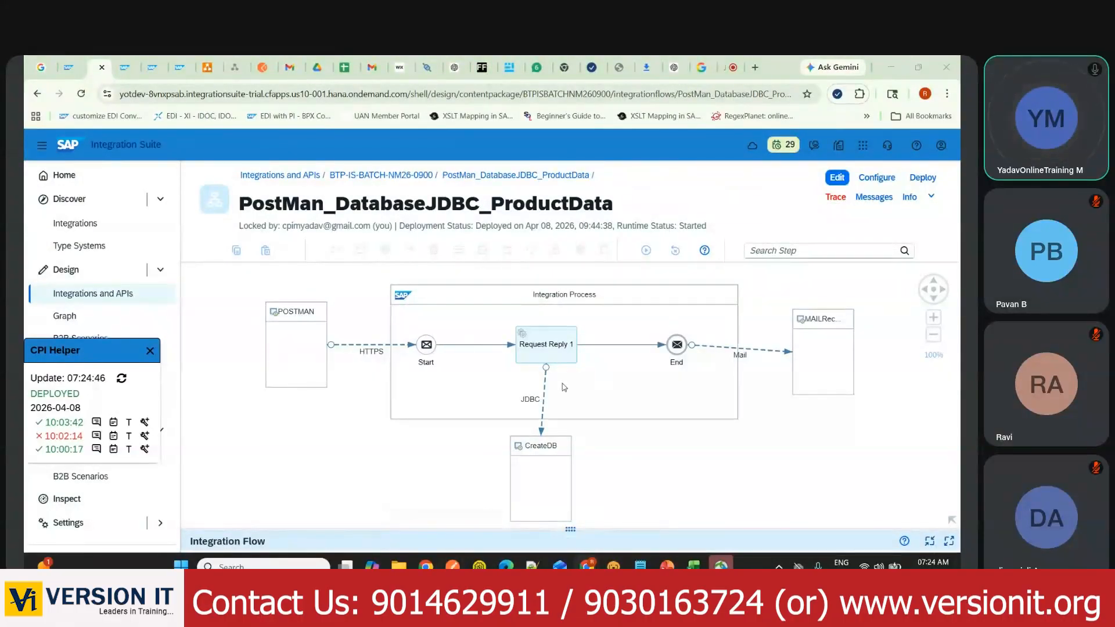
# Step: Switch to the CrateDB console and execute the select query on crate.yot_product_0900
pyautogui.hotkey('alt', 'Tab')
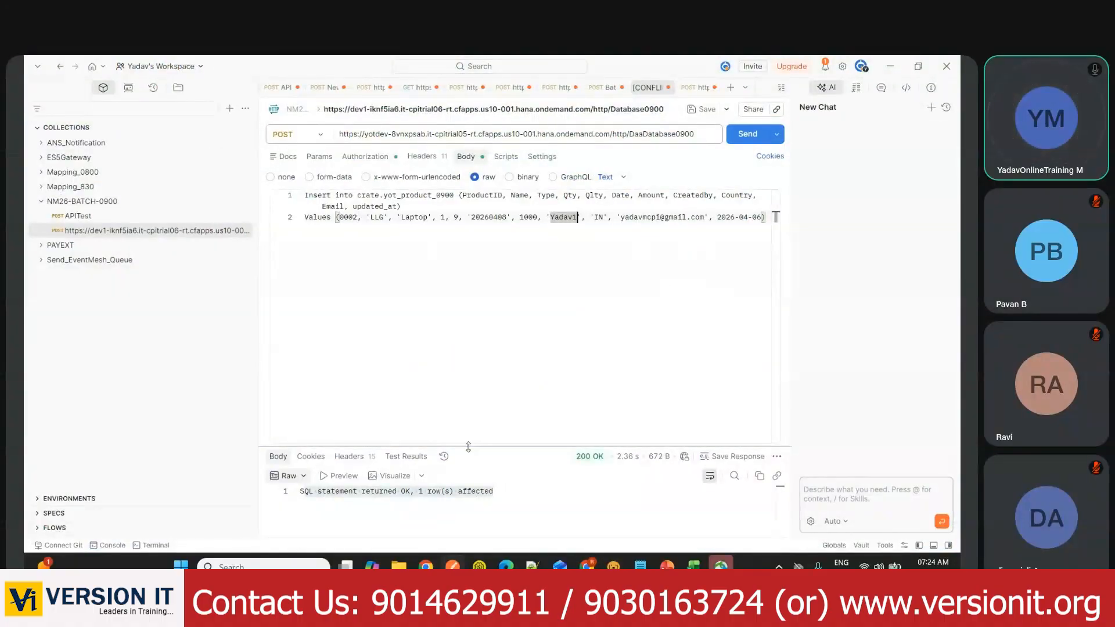
pyautogui.hotkey('alt', 'Tab')
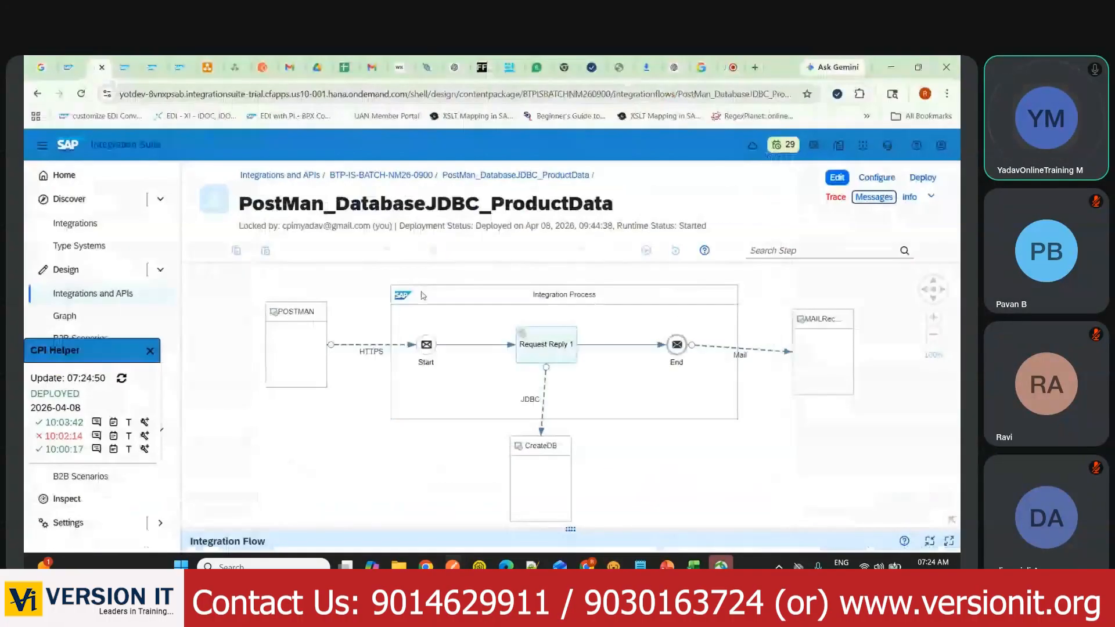
pyautogui.click(509, 69)
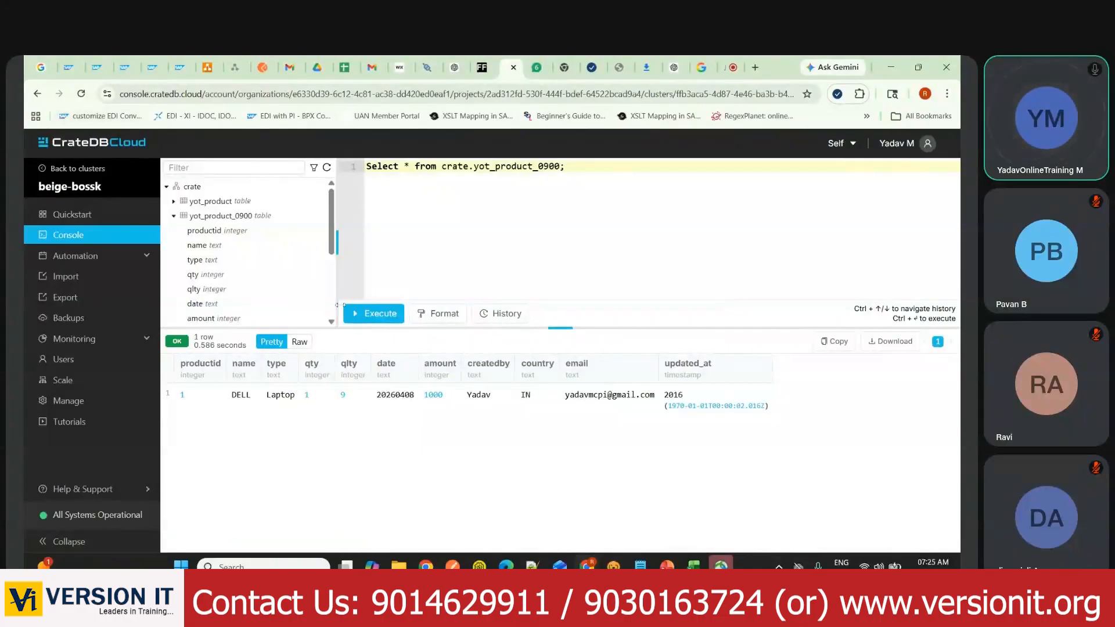
pyautogui.click(379, 314)
# Step: Switch to Postman, send the POST request with the INSERT statement and enlarge the response area to read the reply
pyautogui.hotkey('alt', 'Tab')
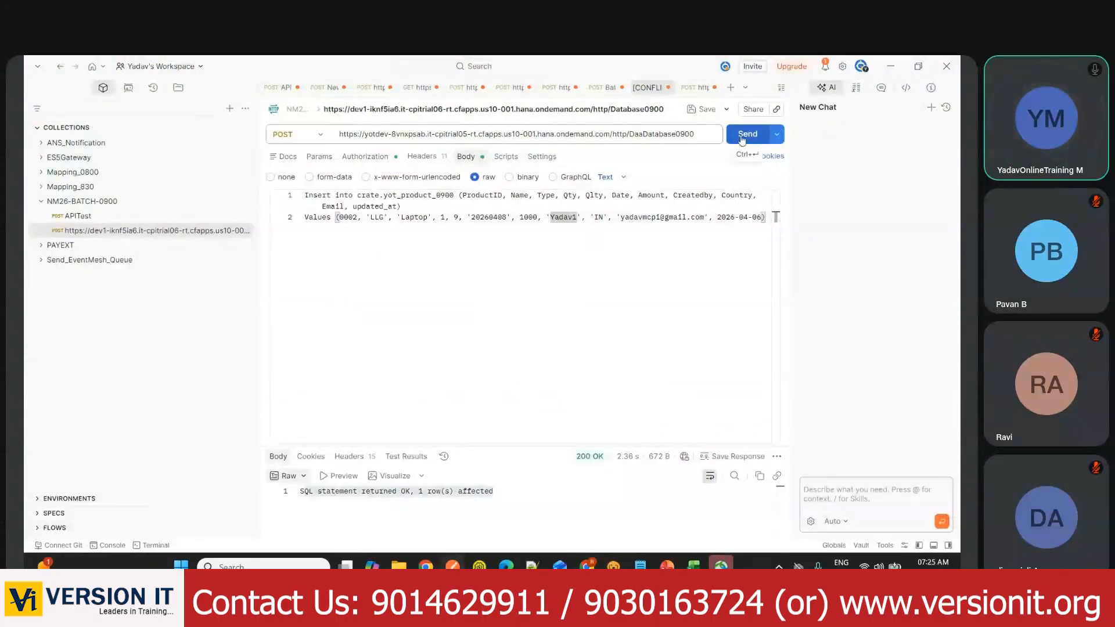
pyautogui.click(749, 135)
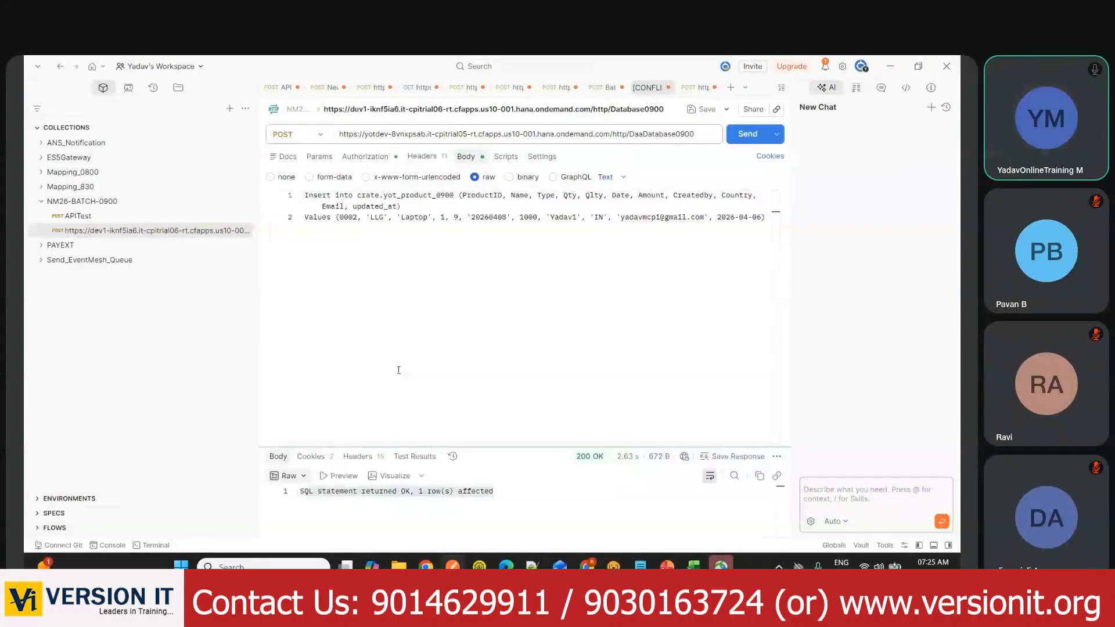
pyautogui.moveTo(484, 441); pyautogui.dragTo(482, 347)
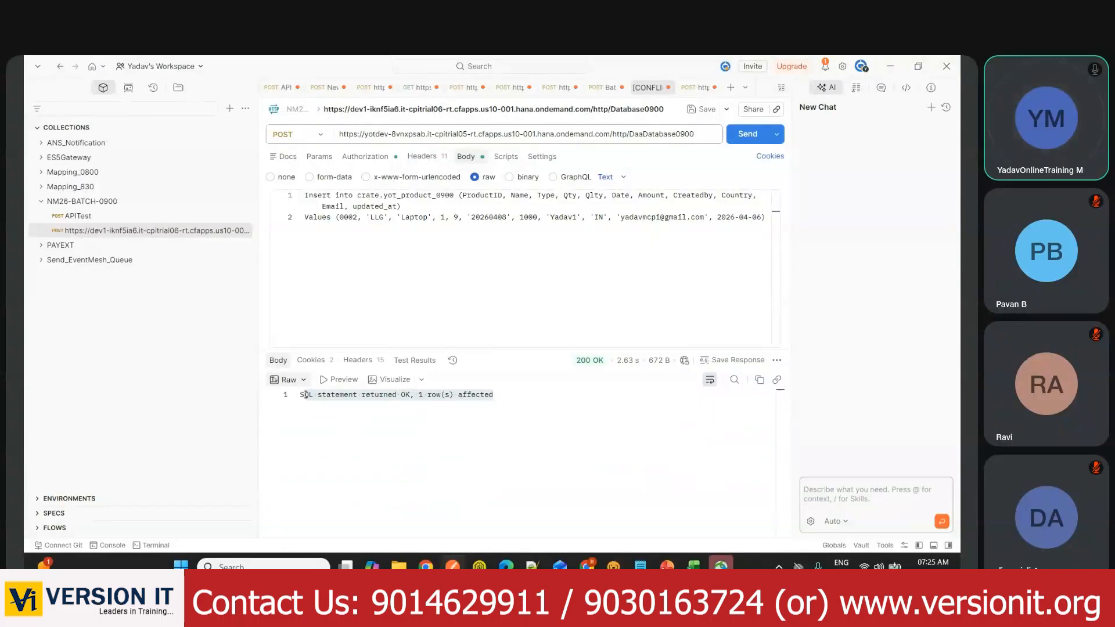
pyautogui.moveTo(306, 395); pyautogui.dragTo(394, 400)
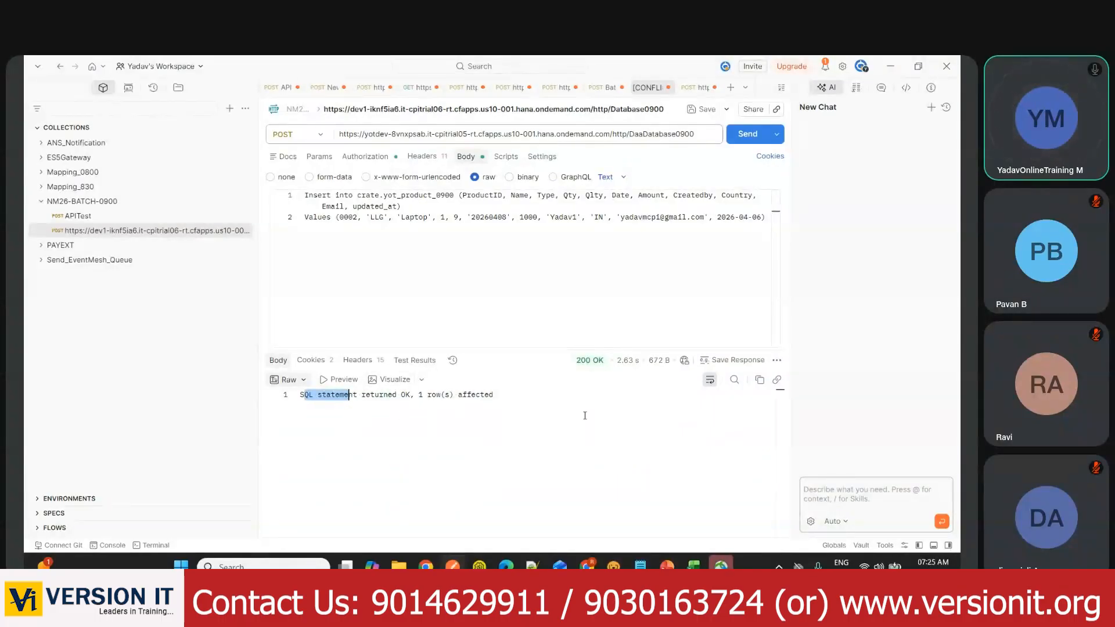
# Step: Check the target table name in the request body, and rerun the select query on crate.yot_product_0900 in the CrateDB console
pyautogui.hotkey('alt', 'Tab')
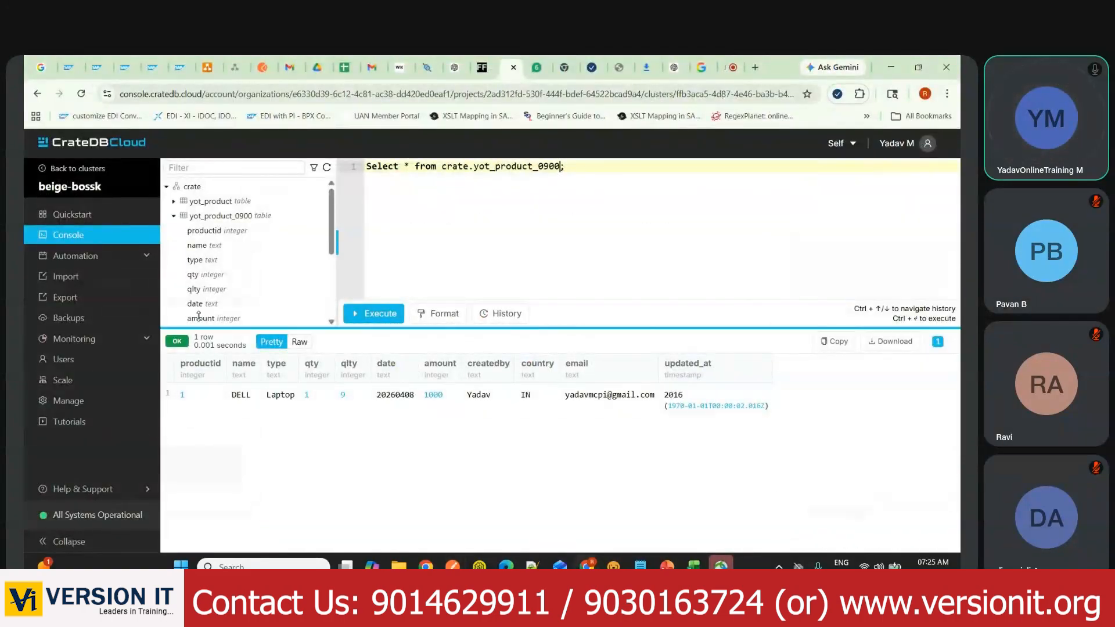
pyautogui.hotkey('alt', 'Tab')
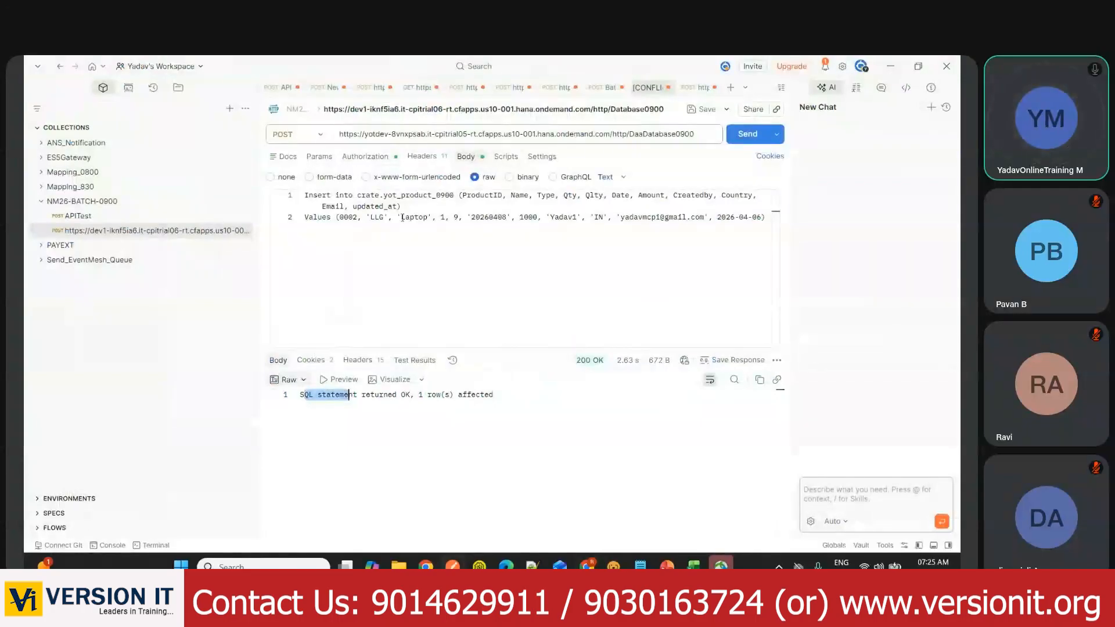
pyautogui.doubleClick(385, 197)
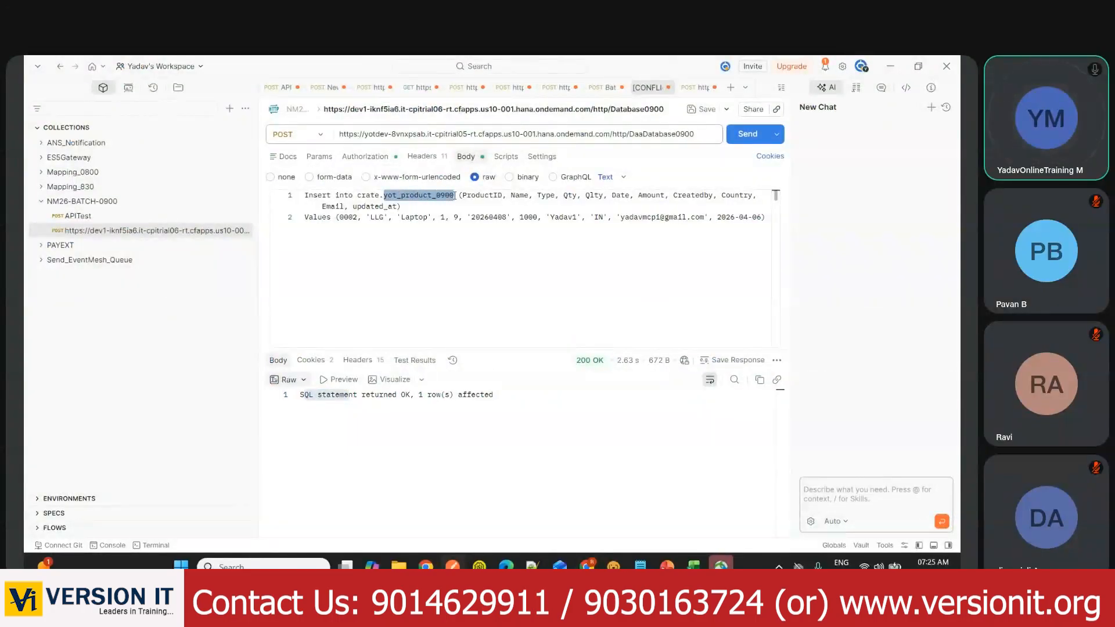
pyautogui.hotkey('alt', 'Tab')
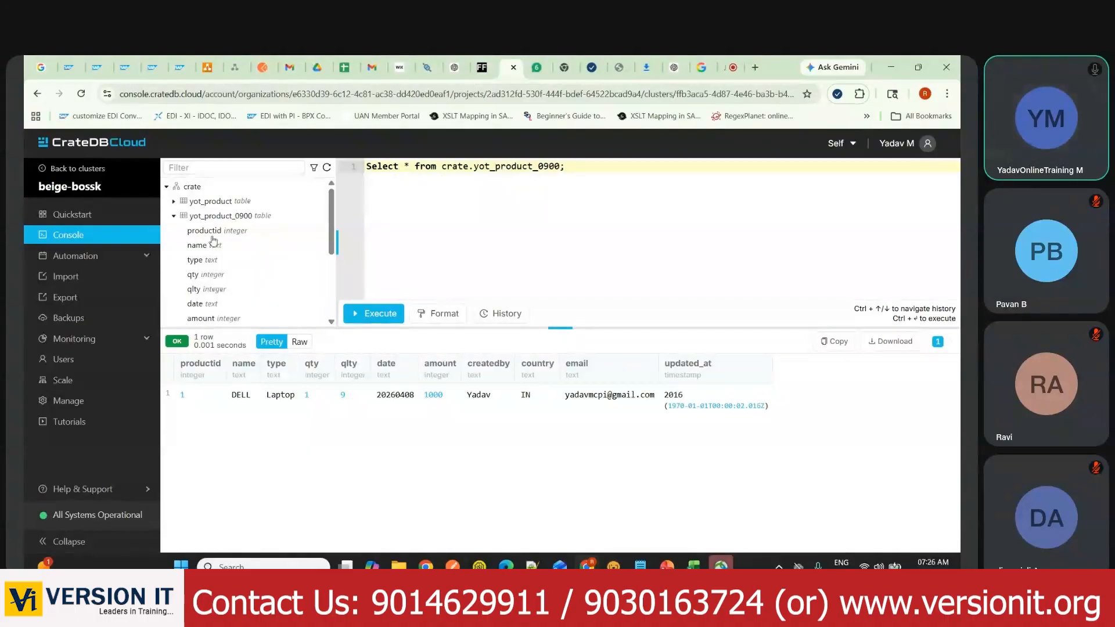
pyautogui.hotkey('ctrl', 'Return')
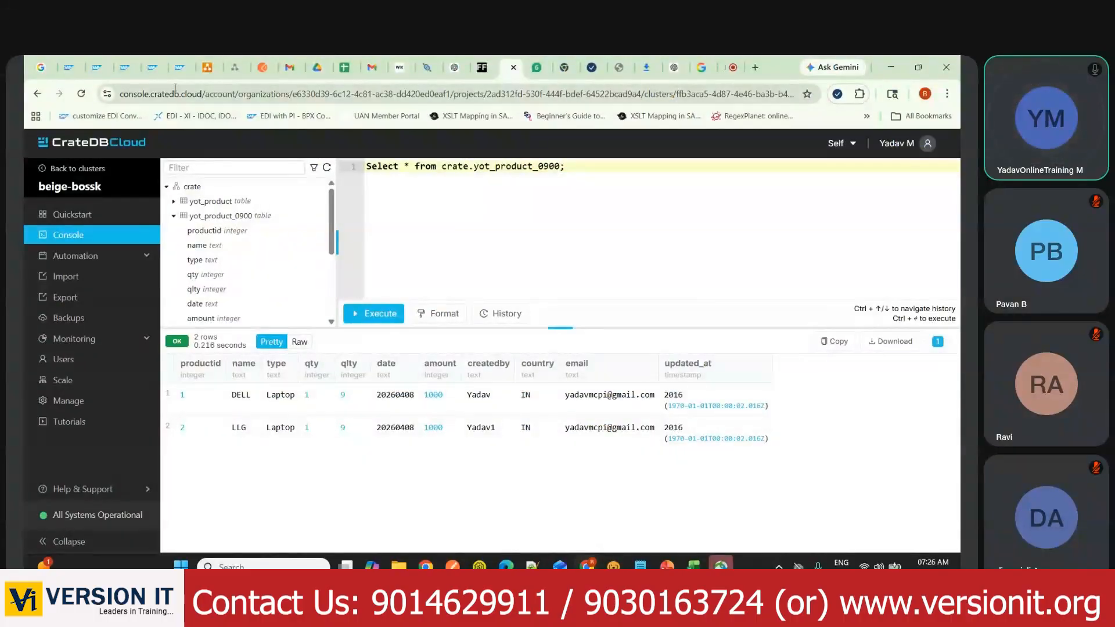
# Step: Return to the PostMan_DatabaseJDBC_ProductData flow and display the trace path of its latest message run
pyautogui.click(179, 68)
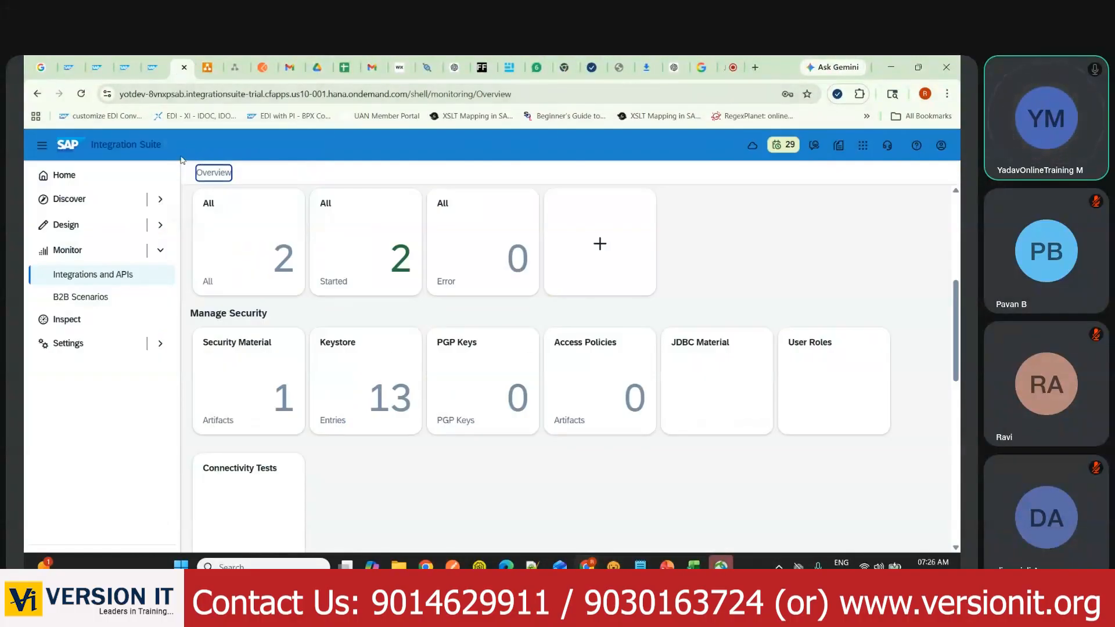
pyautogui.click(150, 67)
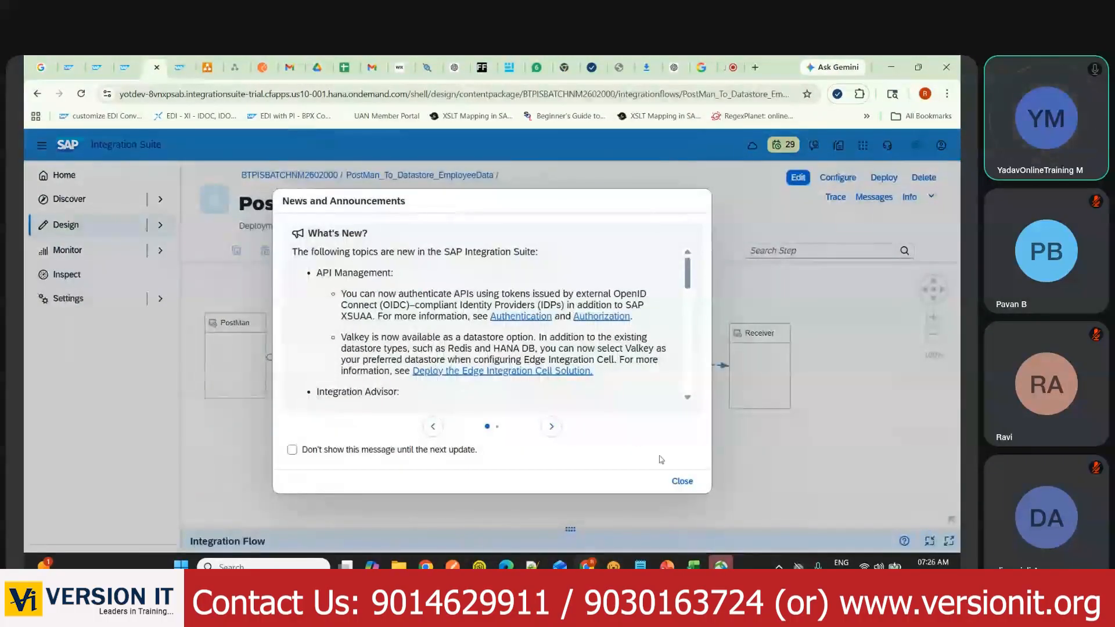
pyautogui.click(682, 481)
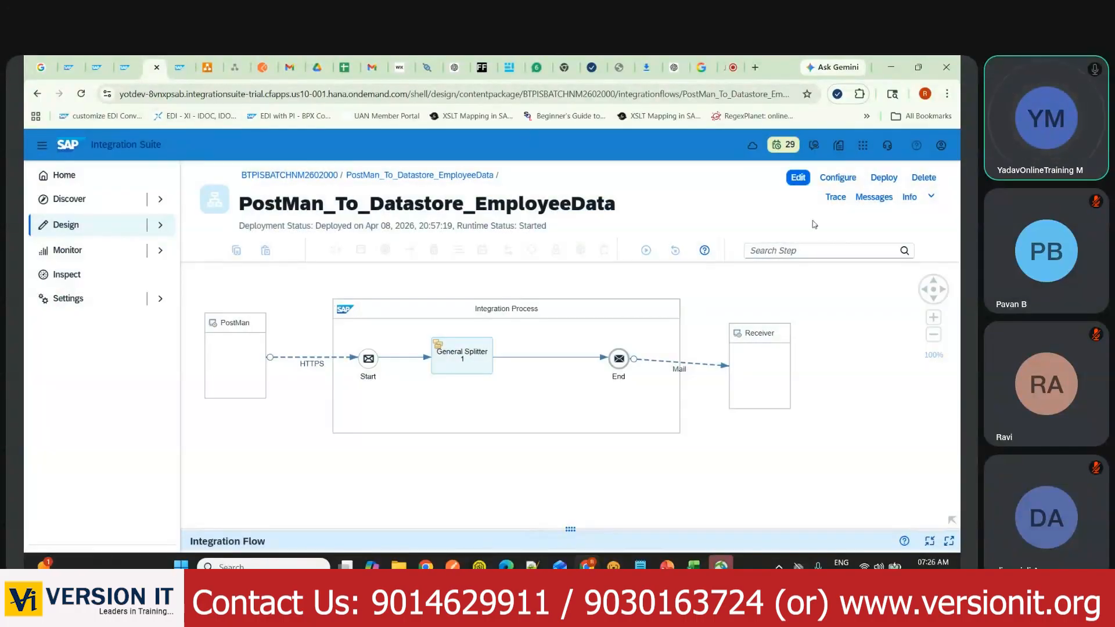
pyautogui.click(125, 66)
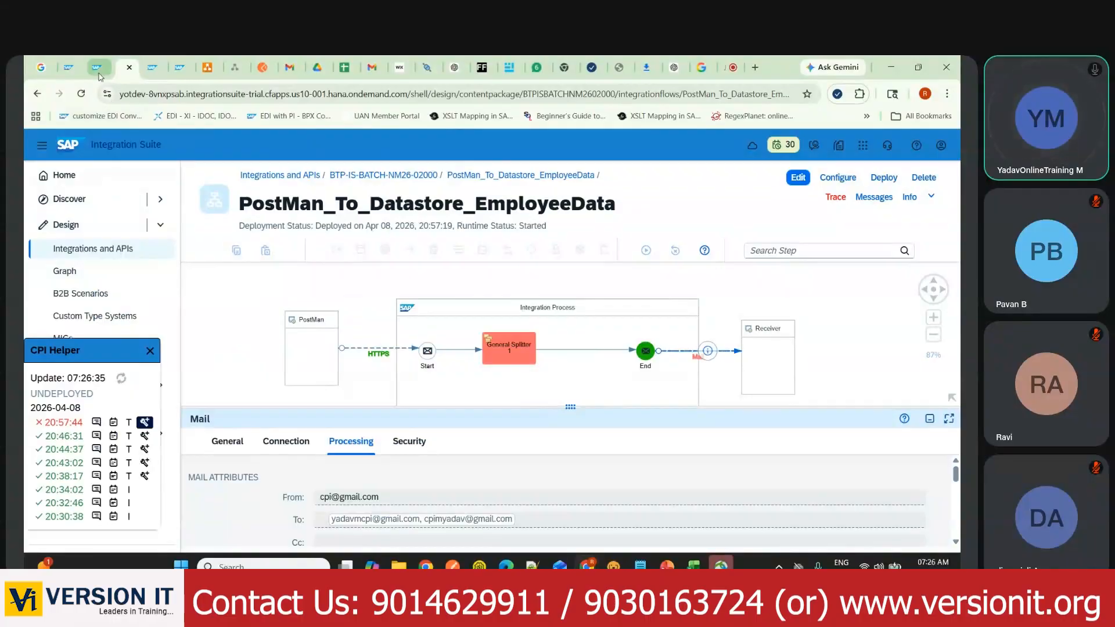
pyautogui.click(99, 73)
pyautogui.click(145, 423)
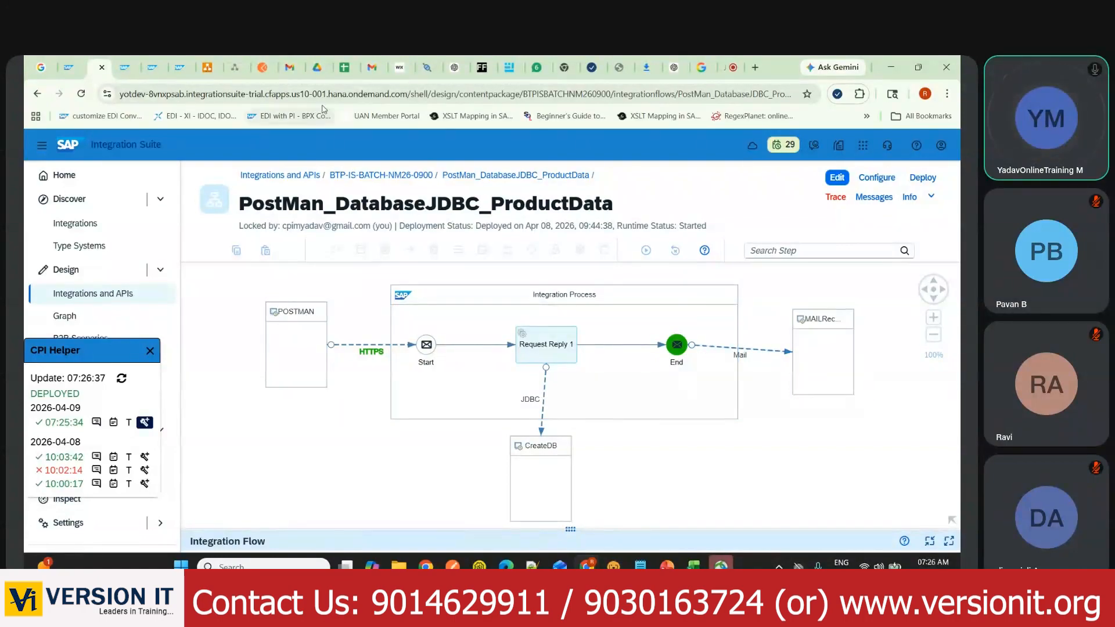
# Step: Switch to the mail receiver's Gmail inbox and refresh it to check for the message sent by the flow
pyautogui.click(372, 67)
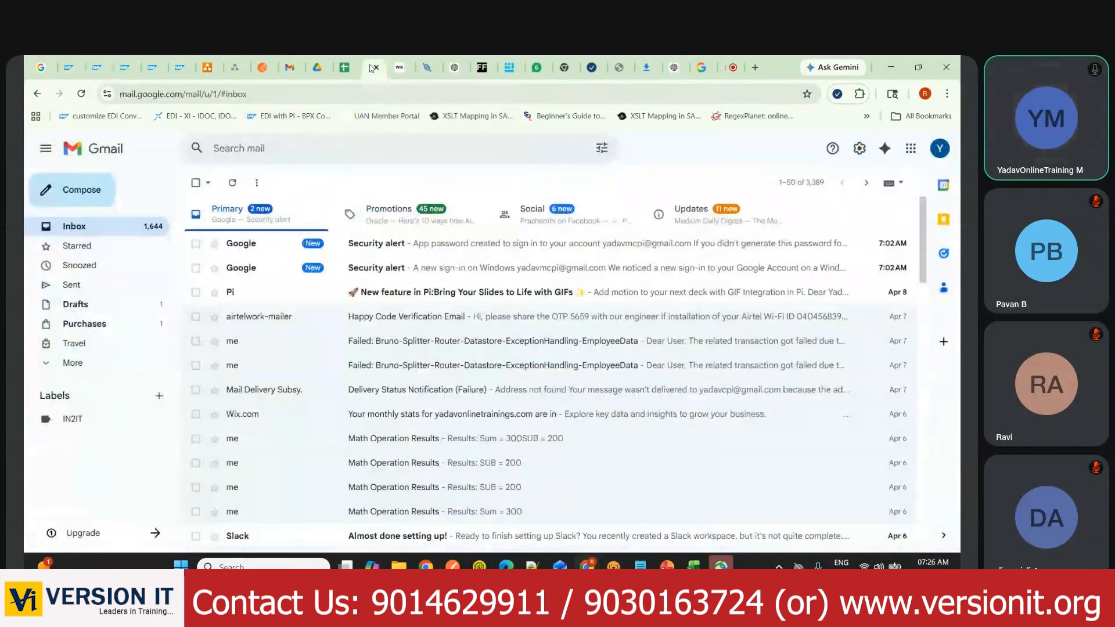
pyautogui.click(289, 68)
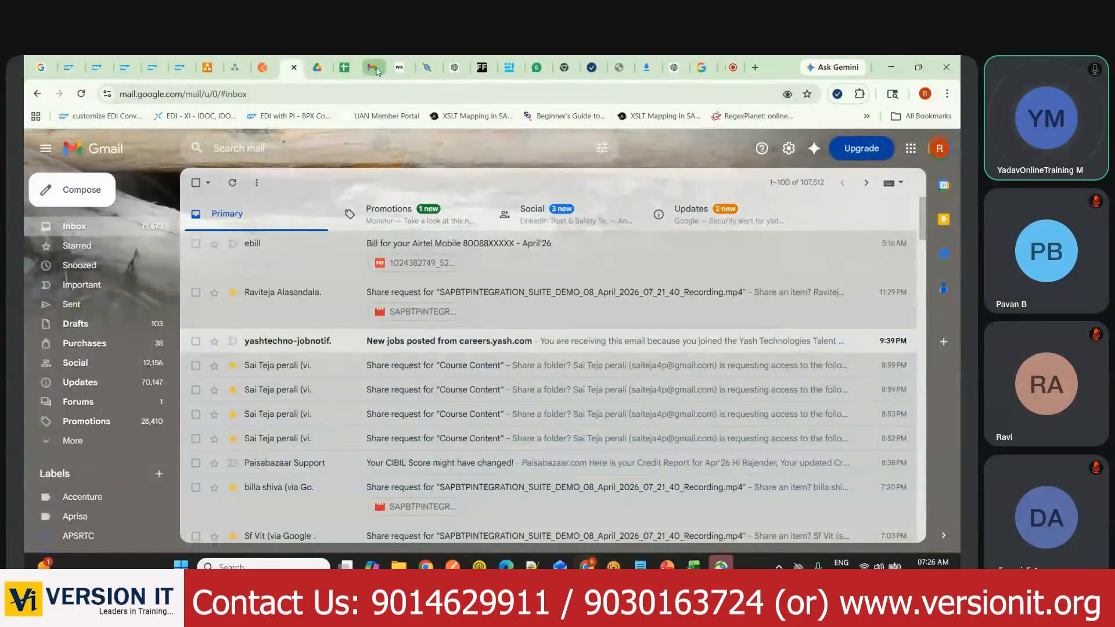
pyautogui.click(372, 68)
pyautogui.click(232, 184)
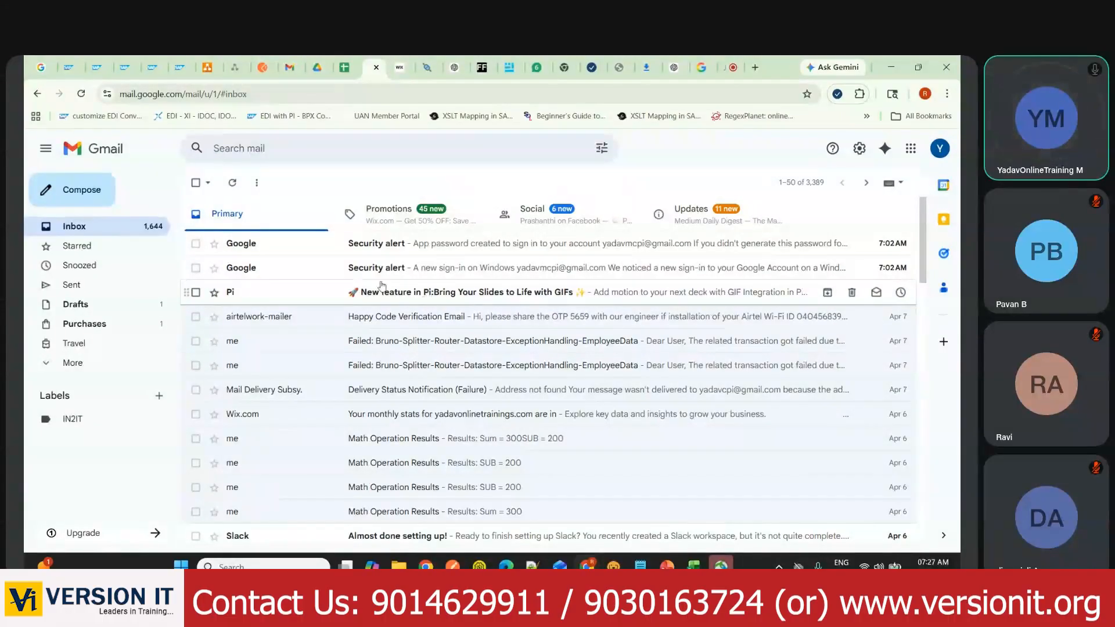
pyautogui.hotkey('alt', 'Tab')
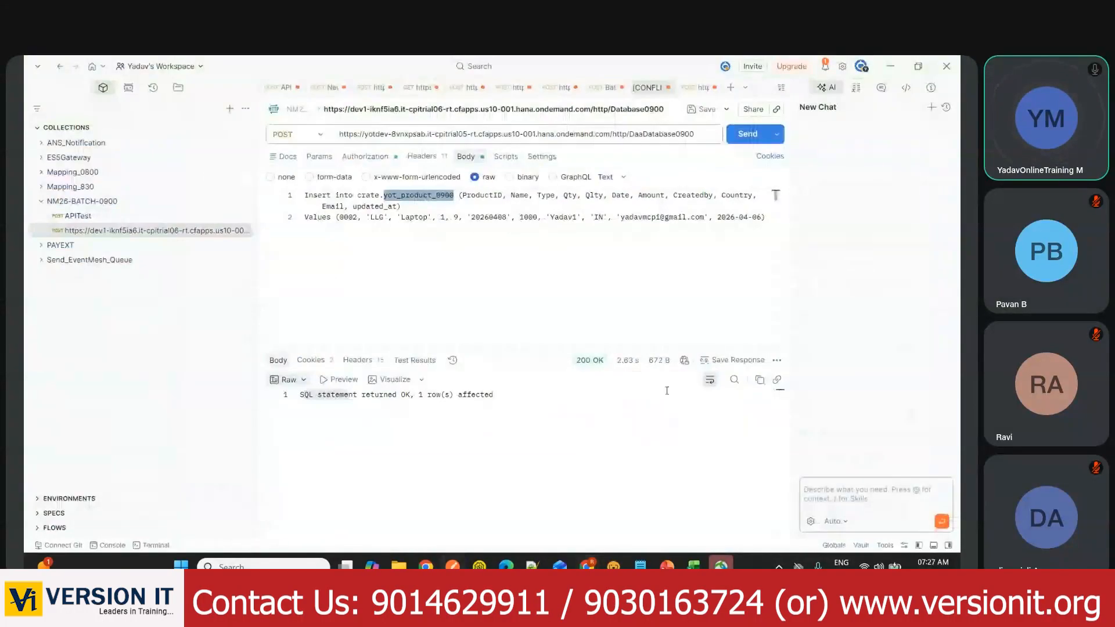
pyautogui.hotkey('alt', 'Tab')
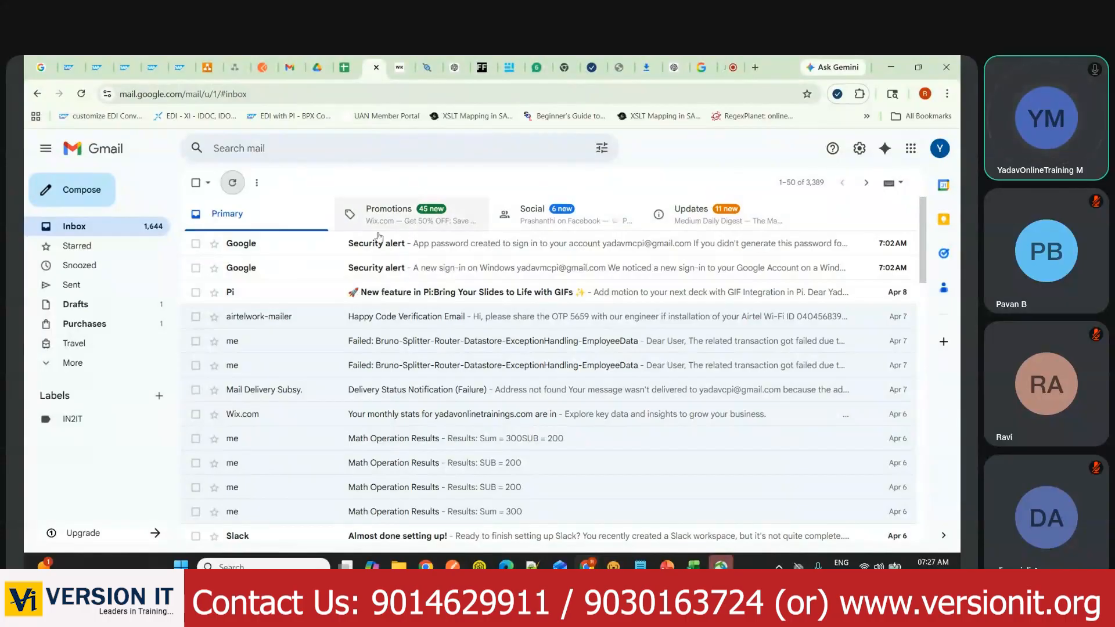
pyautogui.click(232, 185)
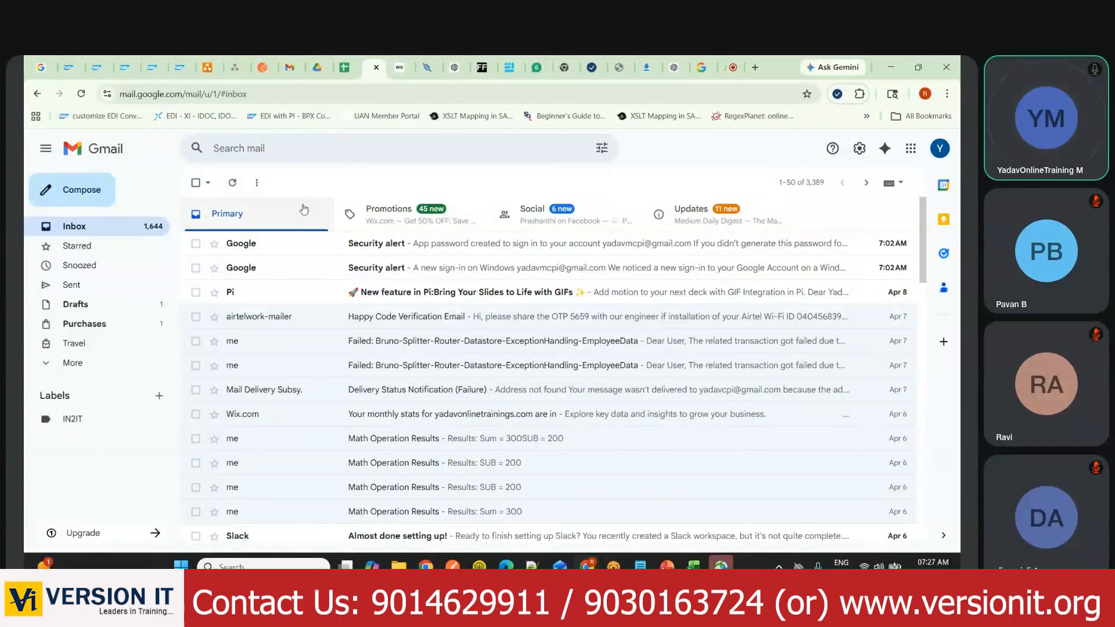
pyautogui.hotkey('alt', 'Tab')
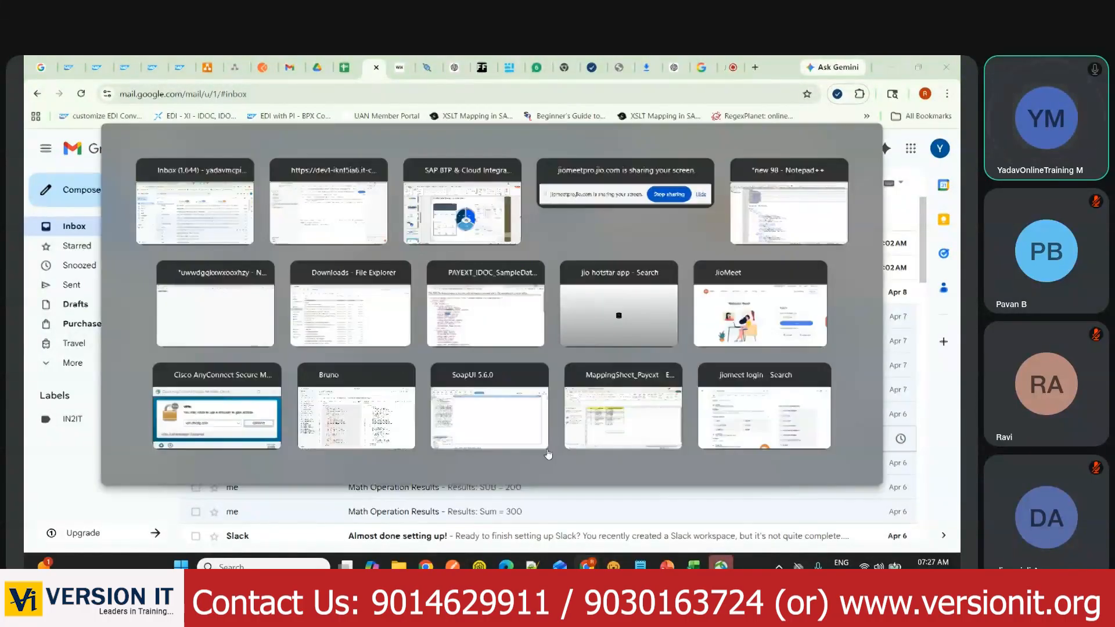
pyautogui.hotkey('alt', 'Tab')
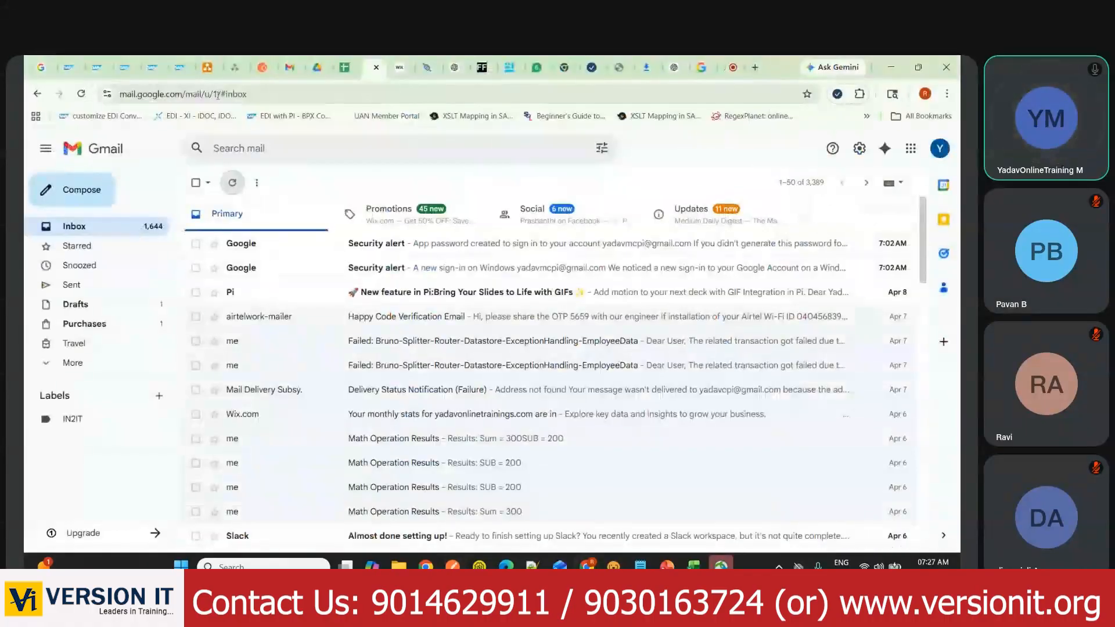
# Step: Open the Mail receiver channel of the PostMan_DatabaseJDBC_ProductData flow and show its connection details in an enlarged properties area
pyautogui.click(180, 68)
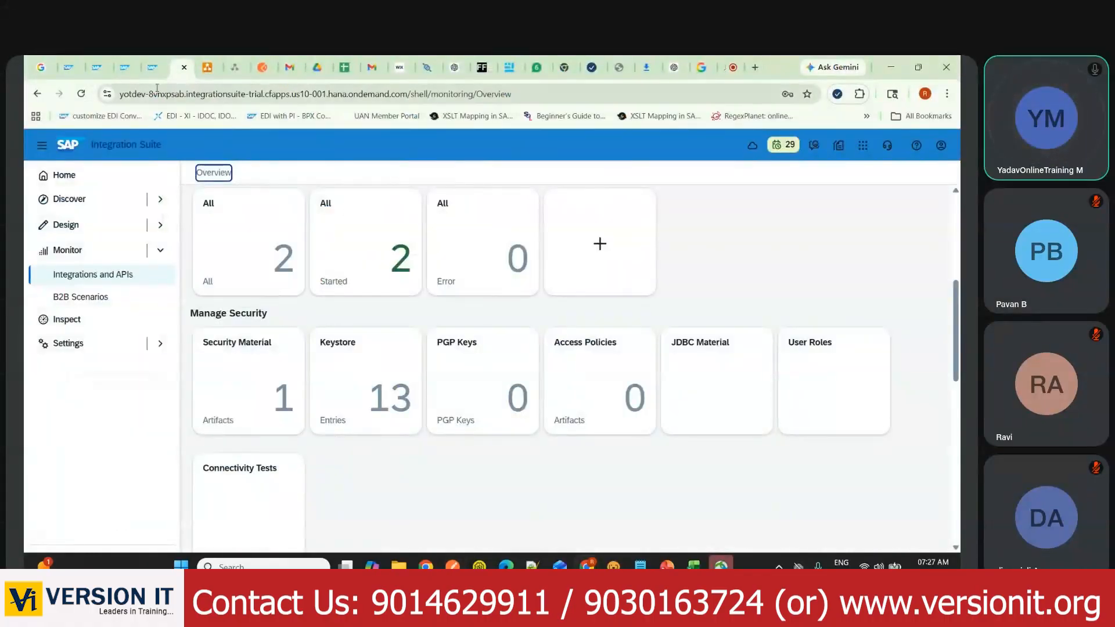
pyautogui.click(155, 68)
pyautogui.click(125, 68)
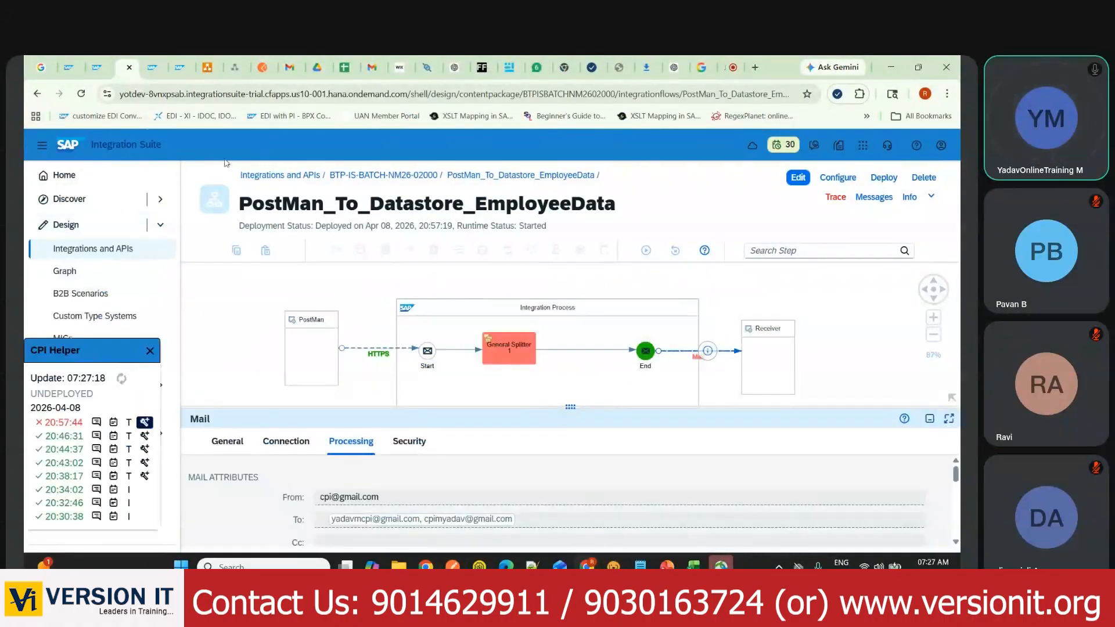
pyautogui.click(97, 68)
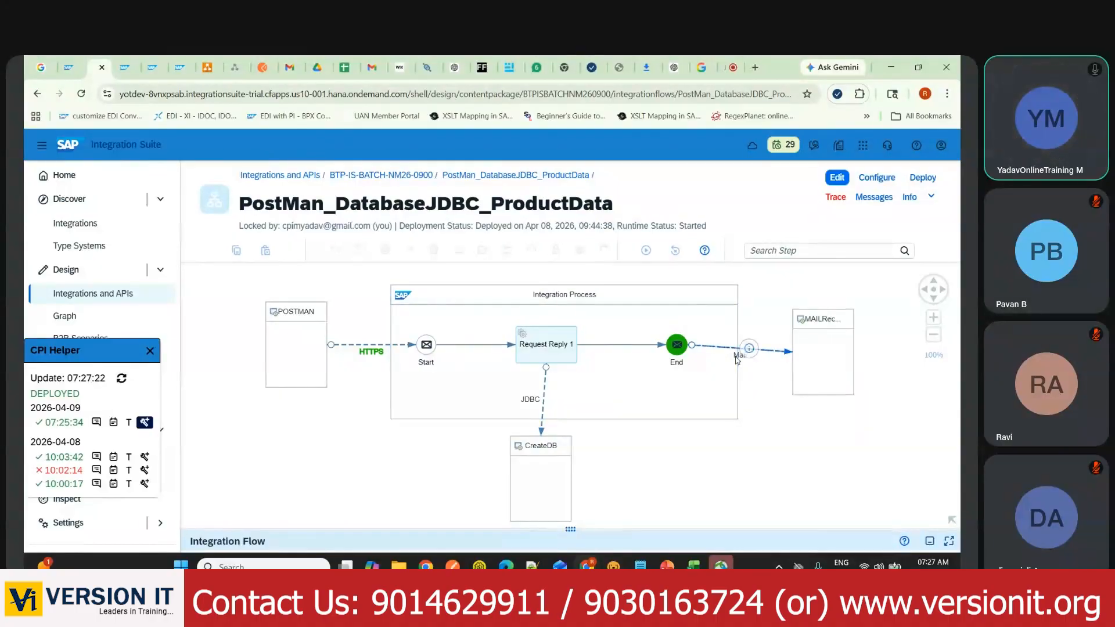
pyautogui.click(737, 360)
pyautogui.click(740, 358)
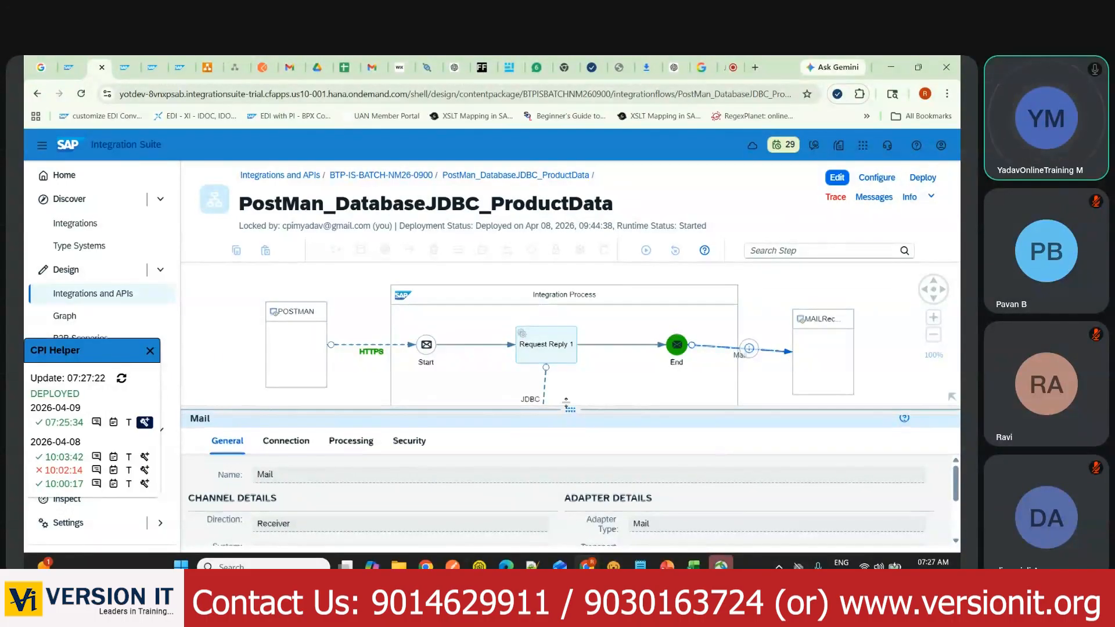
pyautogui.moveTo(566, 414); pyautogui.dragTo(570, 285)
pyautogui.click(285, 318)
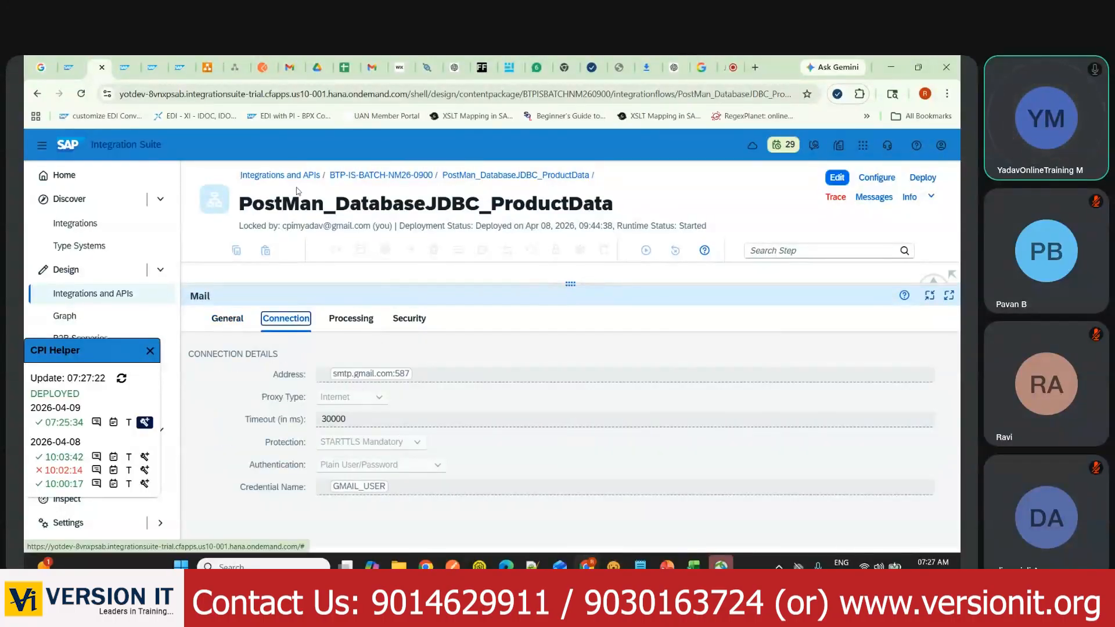
# Step: Review the Mail channel's processing attributes and redeploy the PostMan_DatabaseJDBC_ProductData flow
pyautogui.click(350, 319)
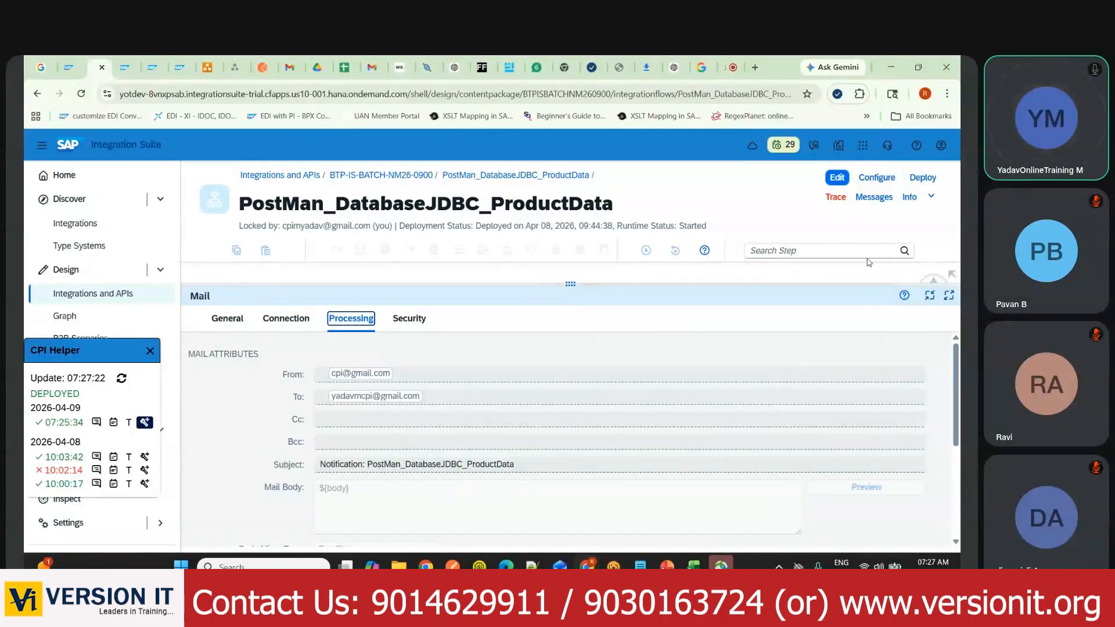
pyautogui.click(922, 177)
pyautogui.click(554, 381)
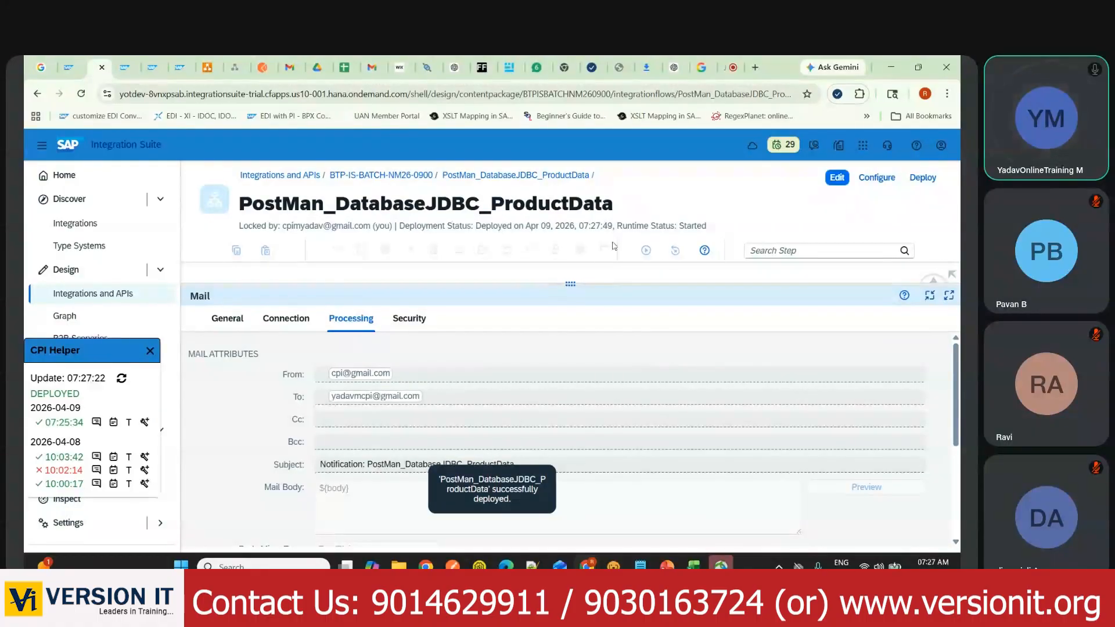
# Step: Switch to Postman, resend the insert request for product 0002, and refresh the flow's message run list in CPI Helper
pyautogui.hotkey('alt', 'Tab')
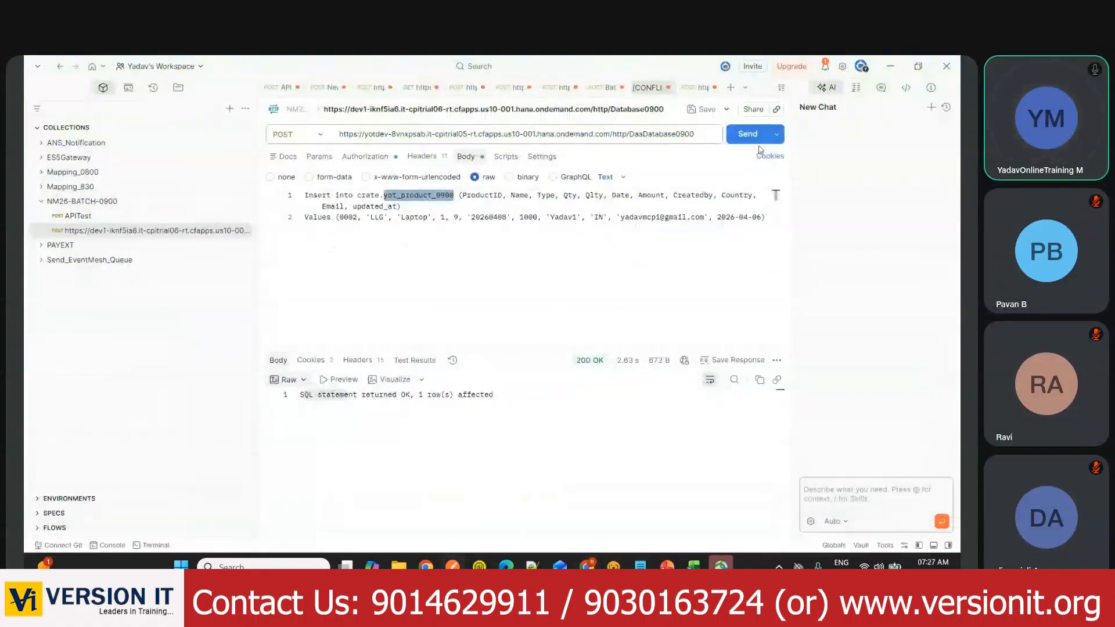
pyautogui.click(749, 135)
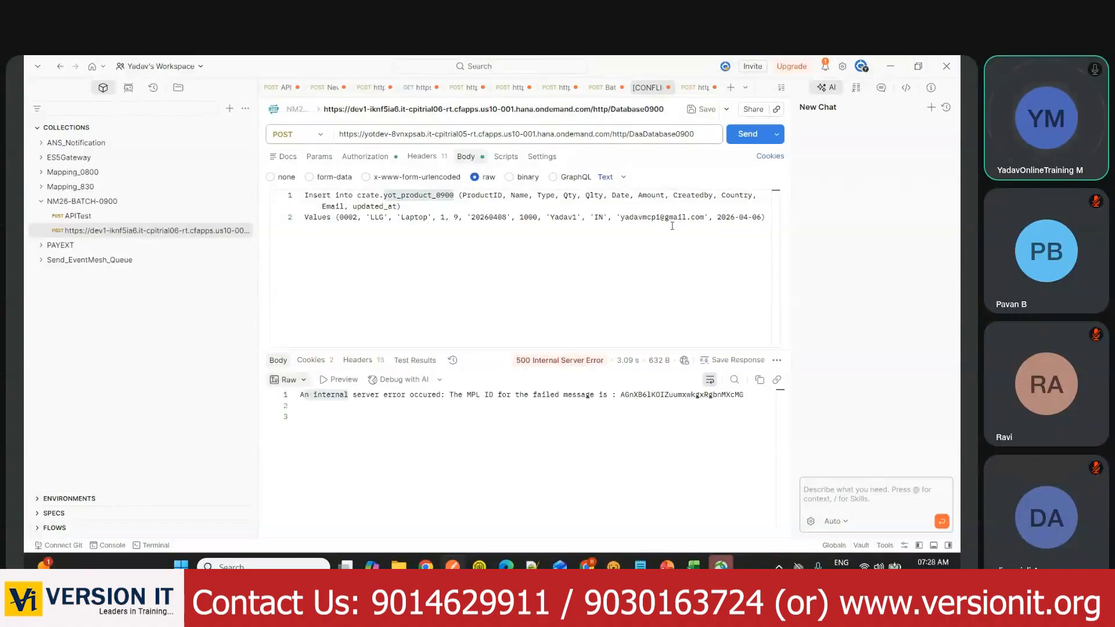
pyautogui.hotkey('alt', 'Tab')
pyautogui.click(121, 378)
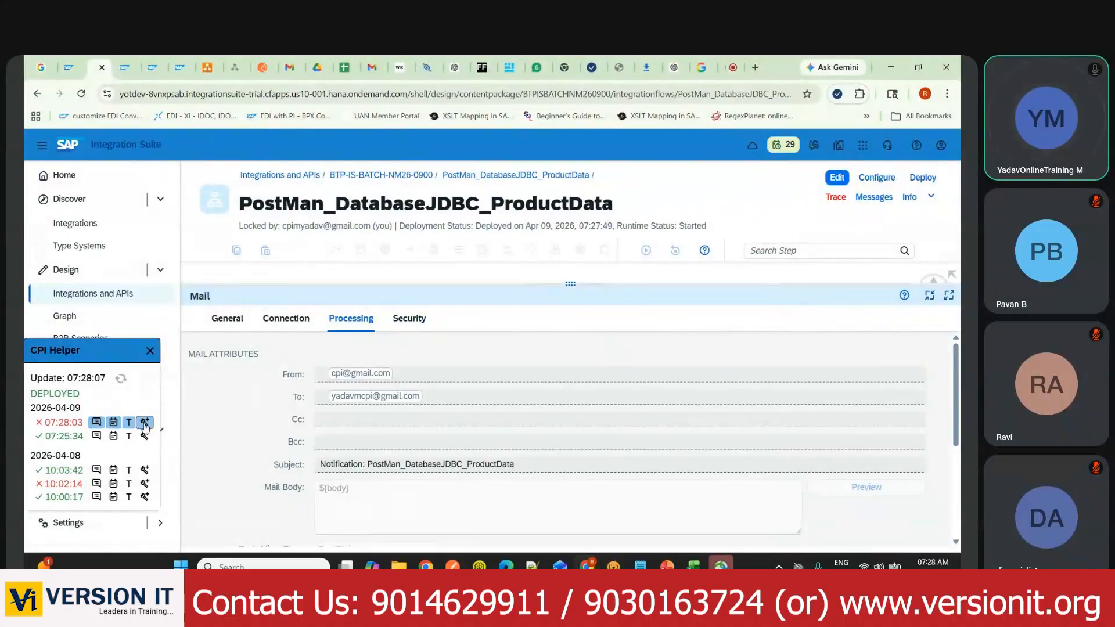
# Step: Display the trace of the 07:28:03 run and examine the root cause in the JDBC step's error details
pyautogui.click(146, 422)
pyautogui.moveTo(566, 285); pyautogui.dragTo(561, 481)
pyautogui.click(533, 401)
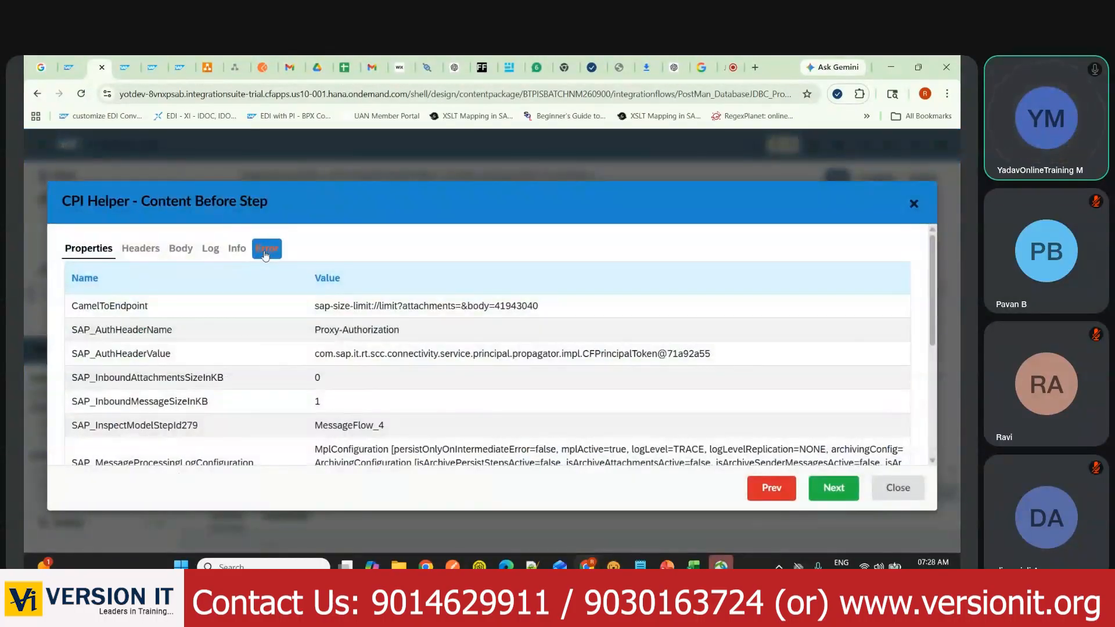
pyautogui.click(265, 254)
pyautogui.moveTo(380, 298); pyautogui.dragTo(629, 307)
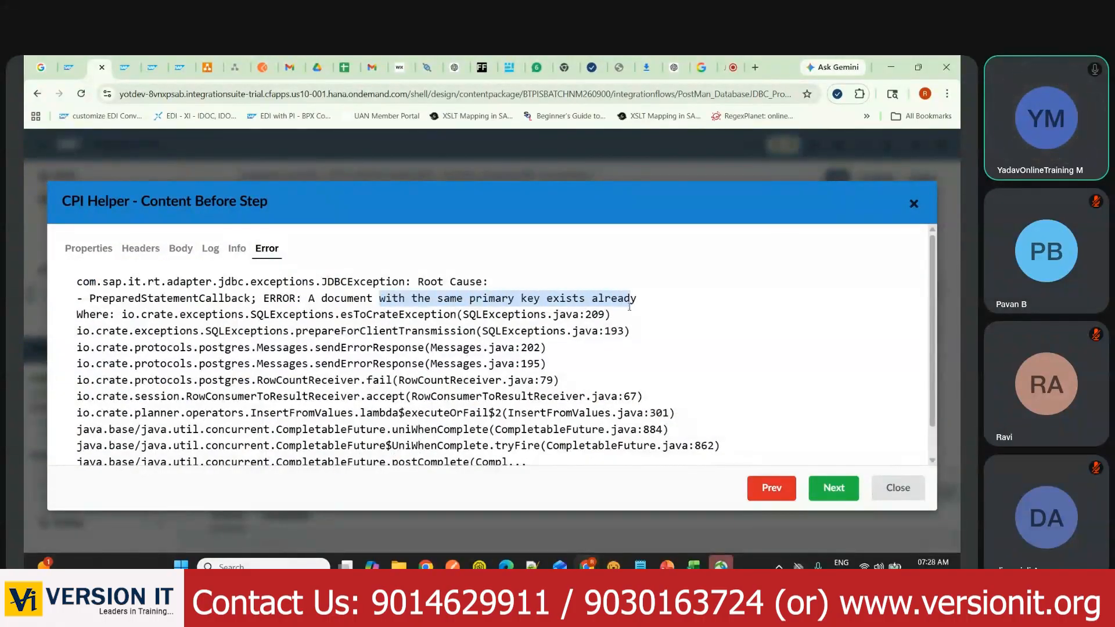
# Step: Check the stored product IDs in the CrateDB console, and change the Postman insert values to 0003, 'LG' and '20260409'
pyautogui.click(509, 67)
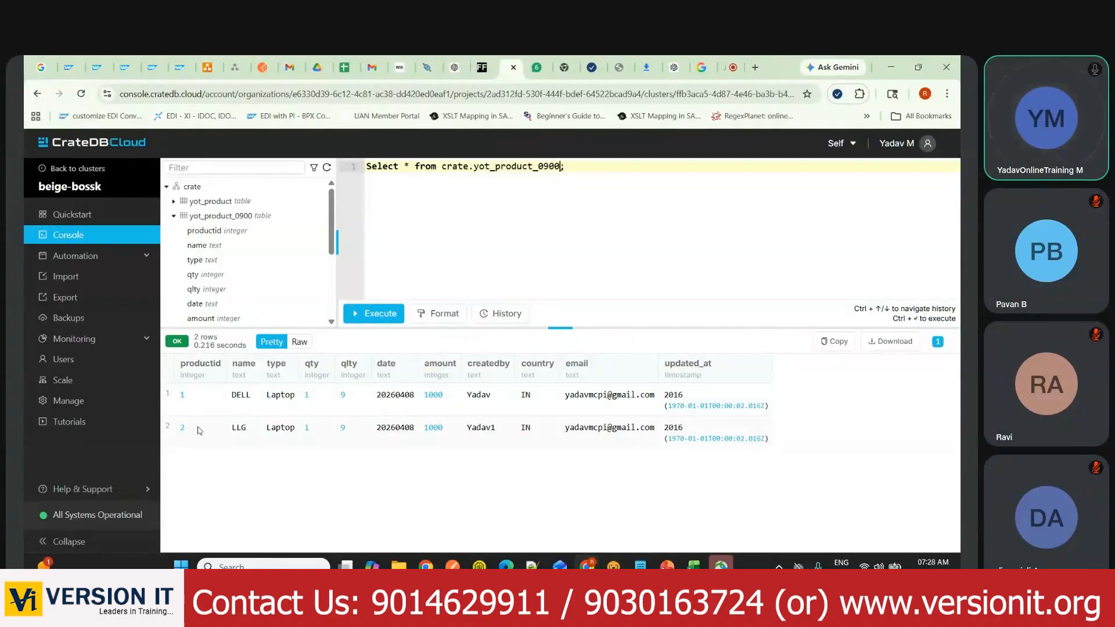
pyautogui.moveTo(177, 430); pyautogui.dragTo(192, 432)
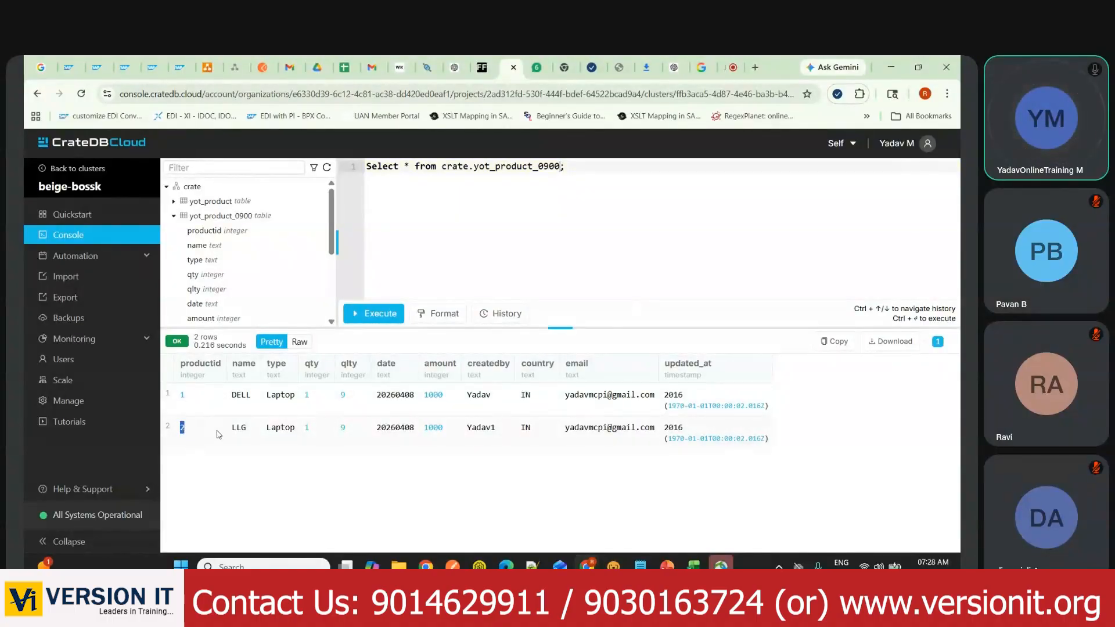
pyautogui.hotkey('alt', 'Tab')
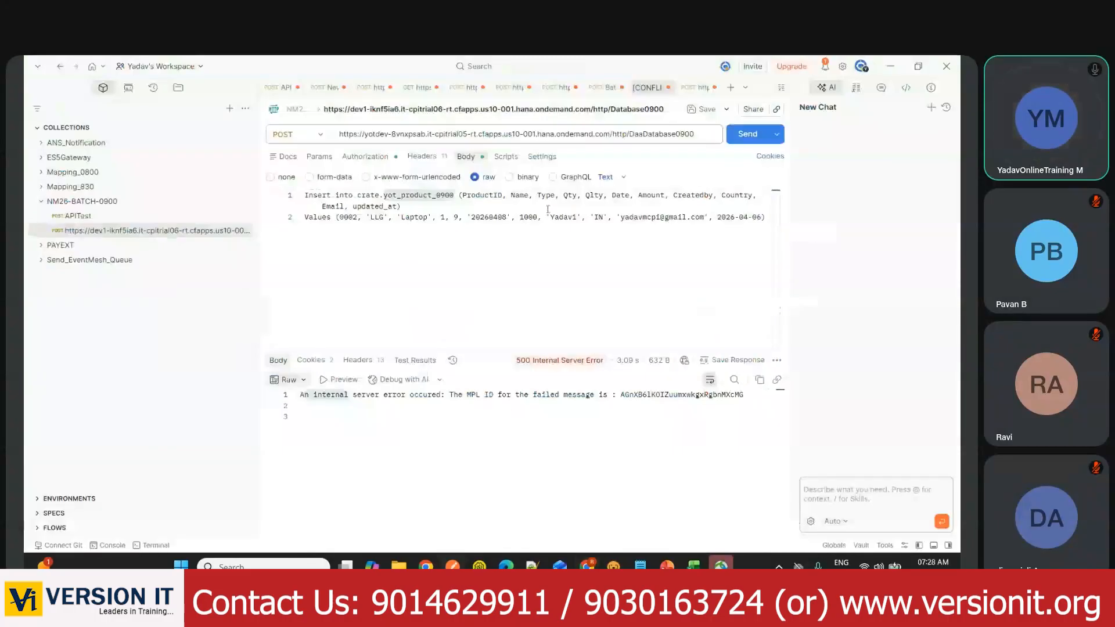
pyautogui.doubleClick(359, 218)
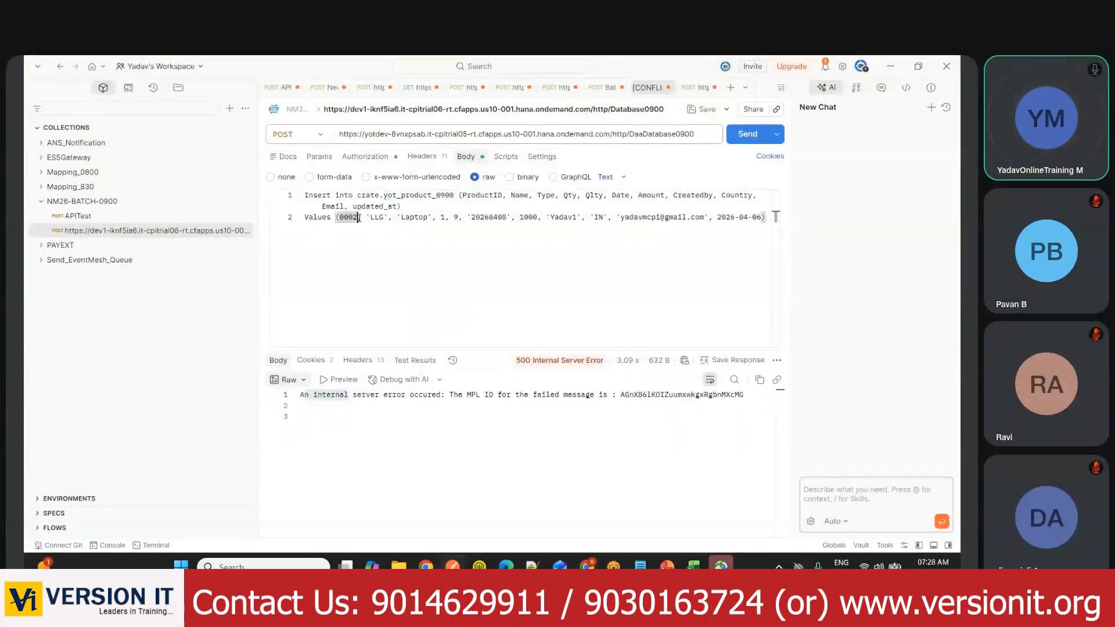
pyautogui.write('0003')
pyautogui.click(375, 219)
pyautogui.press('BackSpace')
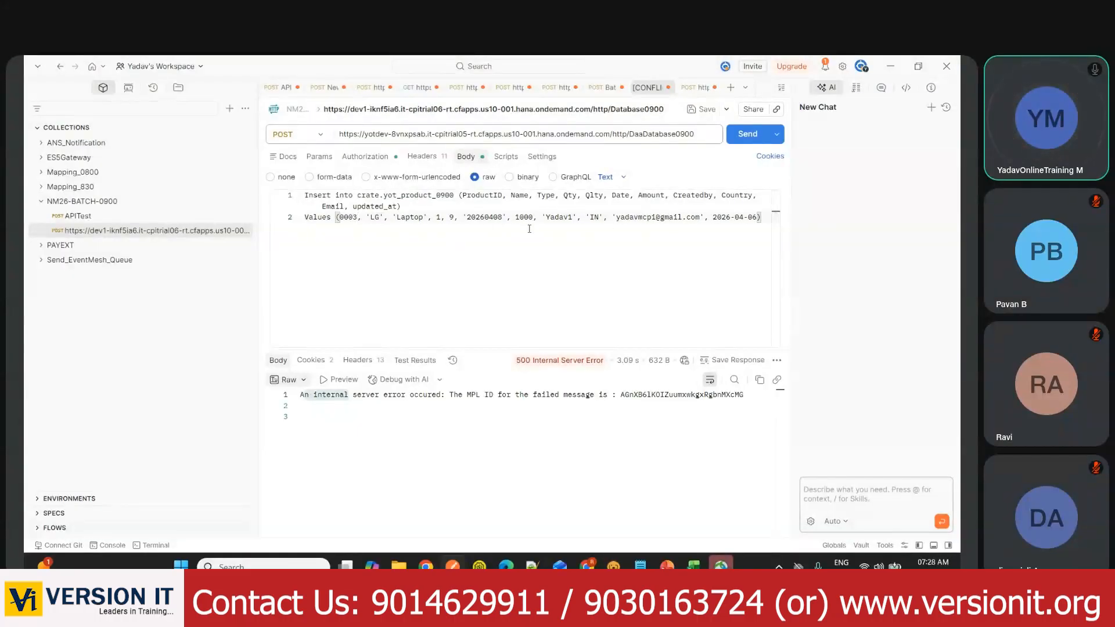
pyautogui.doubleClick(503, 218)
pyautogui.write('20260409')
# Step: Send the updated insert request and rerun the select query on crate.yot_product_0900 in the CrateDB console
pyautogui.click(747, 134)
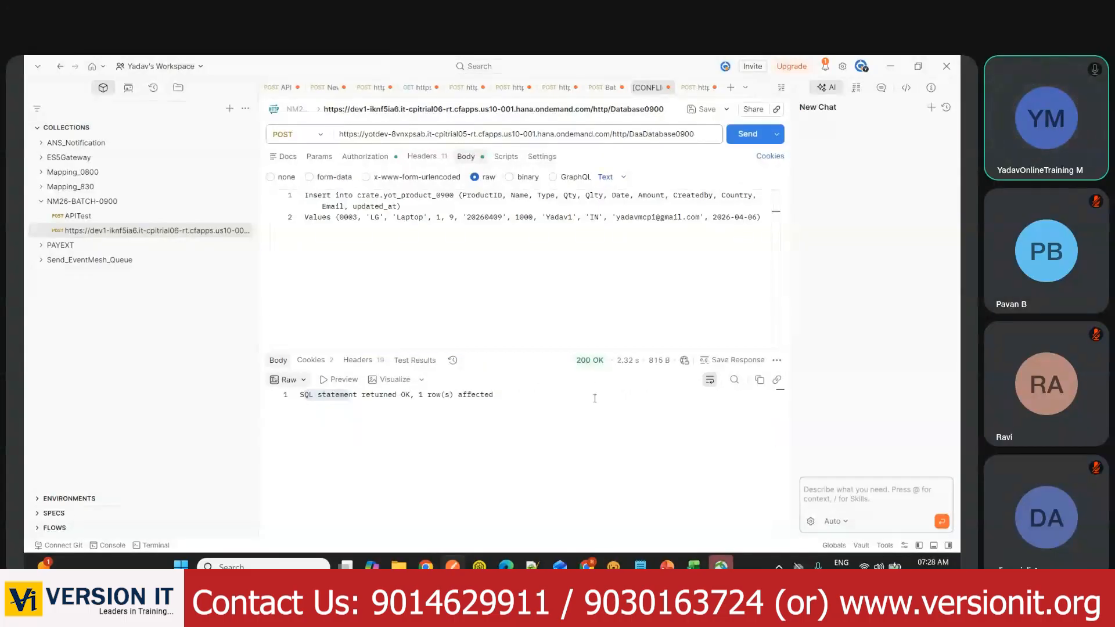
pyautogui.hotkey('alt', 'Tab')
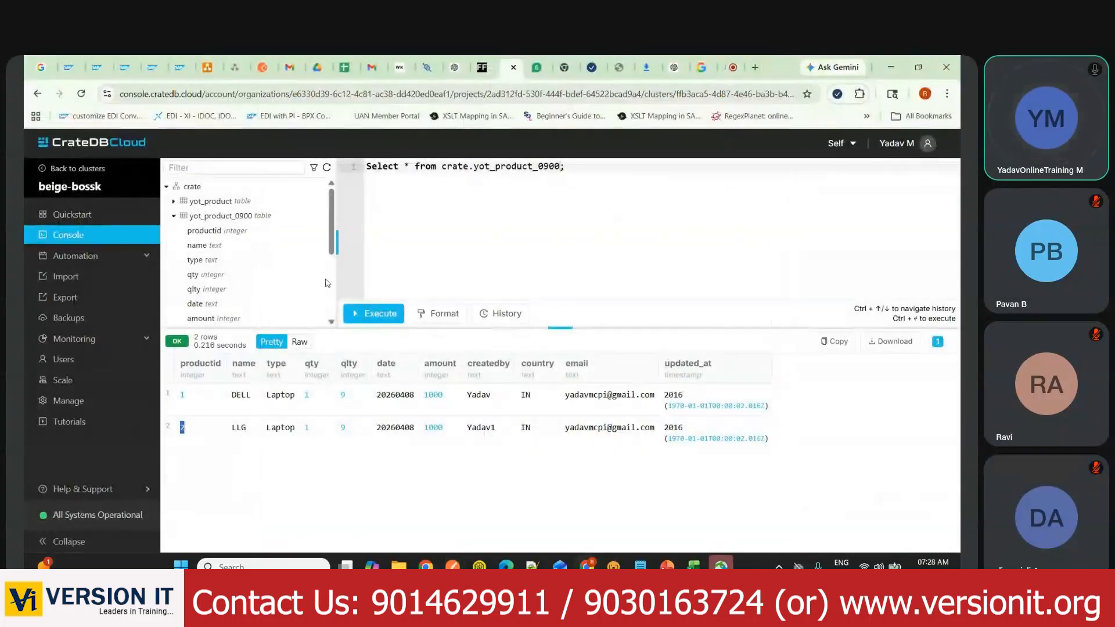
pyautogui.click(375, 314)
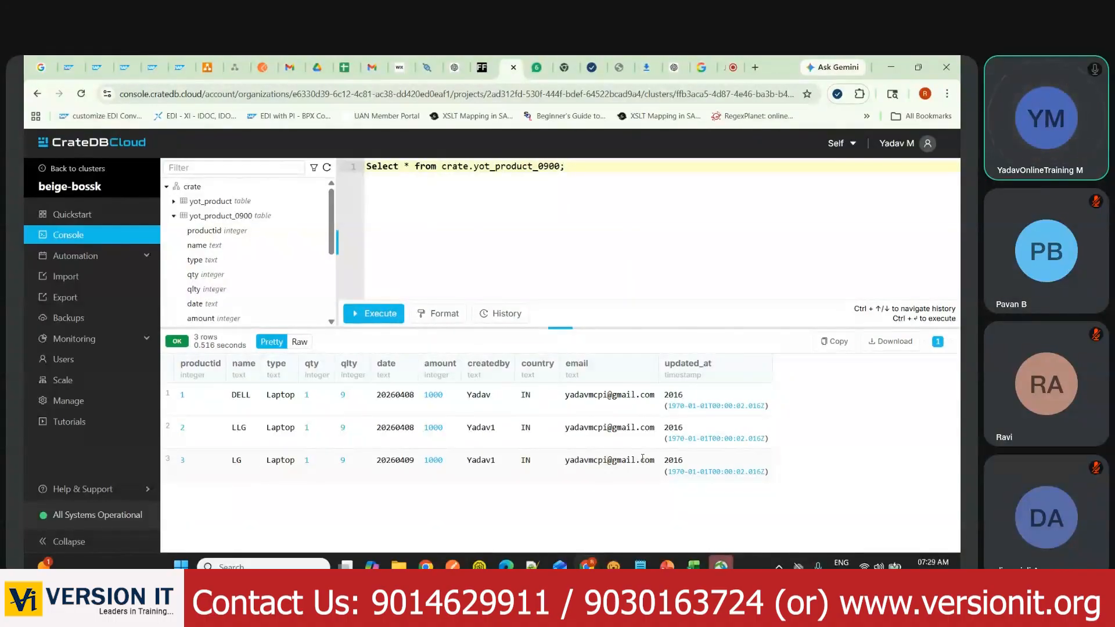
# Step: Open the PostMan_DatabaseJDBC_ProductData notification mail in the Gmail inbox and examine its body text
pyautogui.click(372, 68)
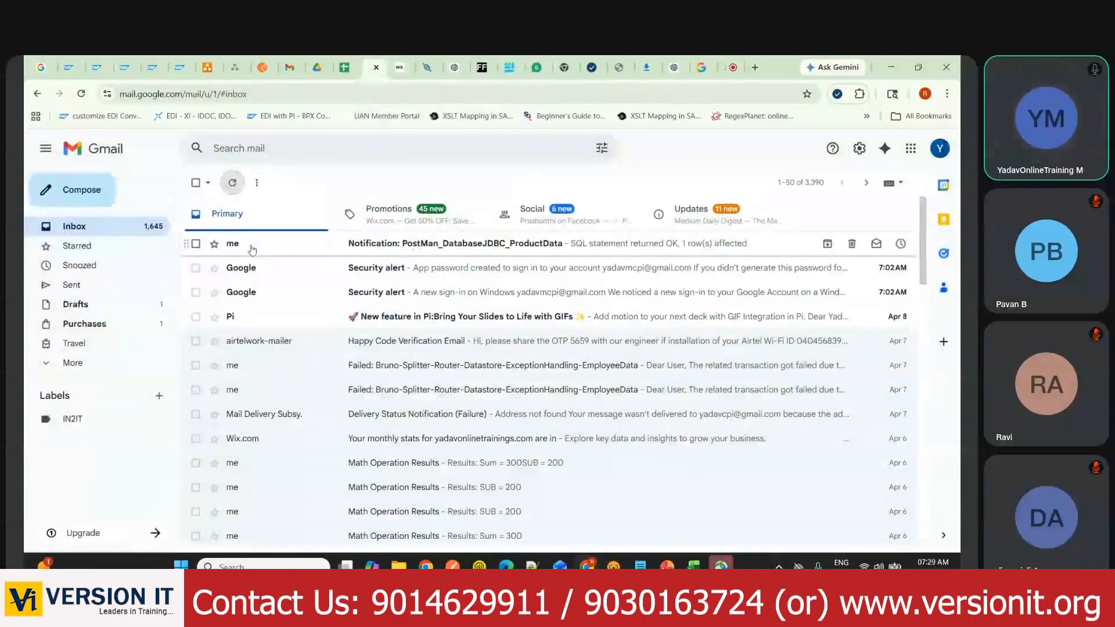
pyautogui.click(405, 247)
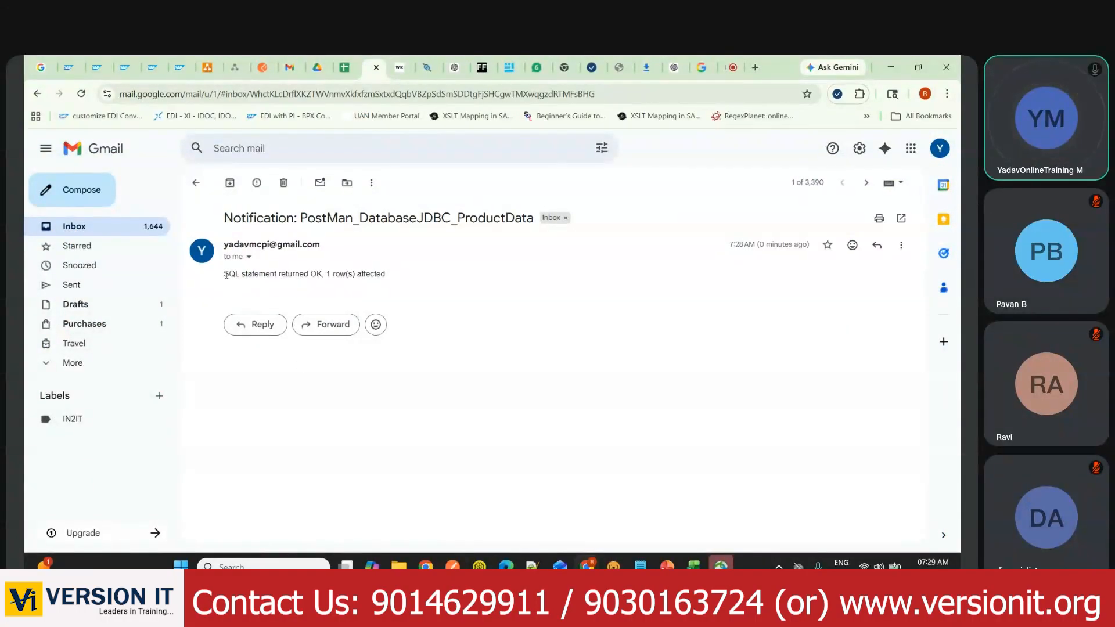
pyautogui.moveTo(226, 275); pyautogui.dragTo(412, 282)
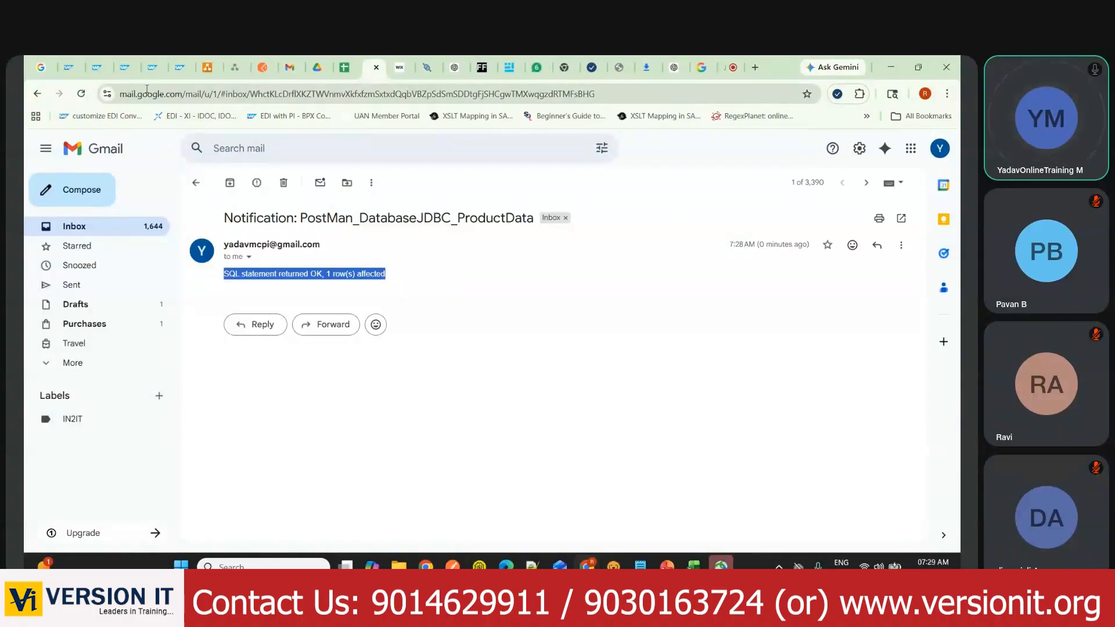
# Step: Close the PostMan_To_Datastore_EmployeeData browser tab and the other spare Integration Suite tab beside it
pyautogui.click(151, 75)
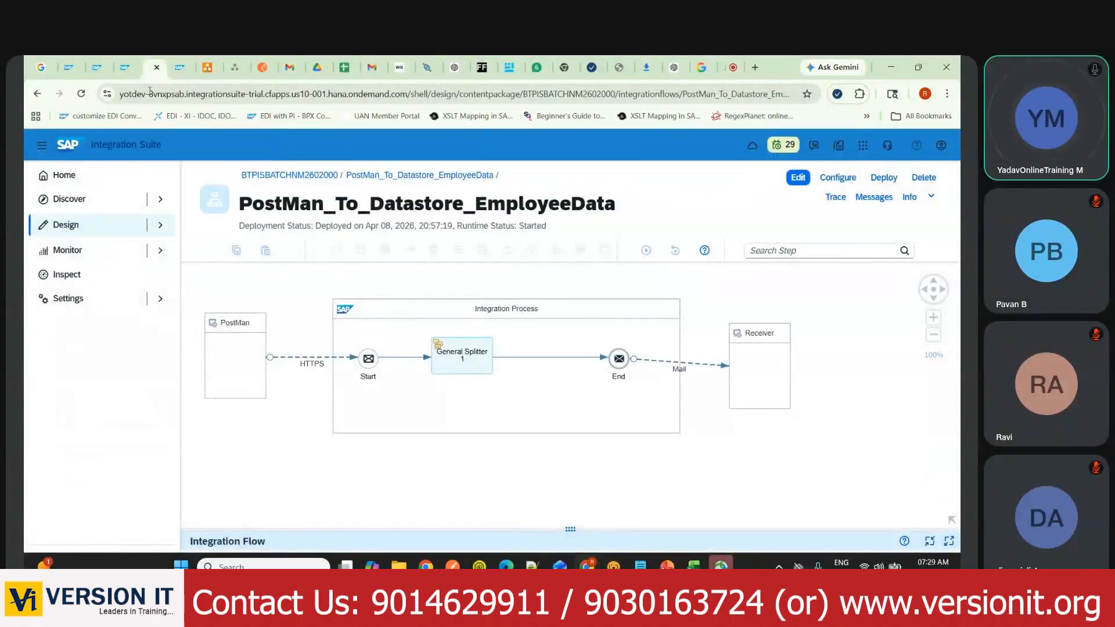
pyautogui.click(157, 67)
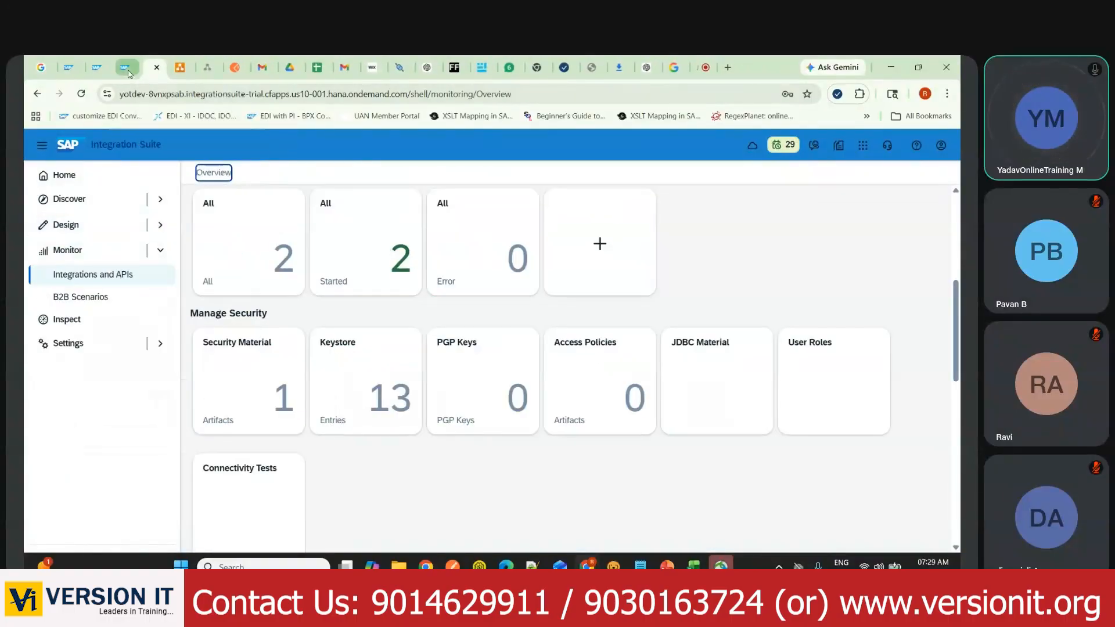
pyautogui.click(125, 67)
pyautogui.click(129, 67)
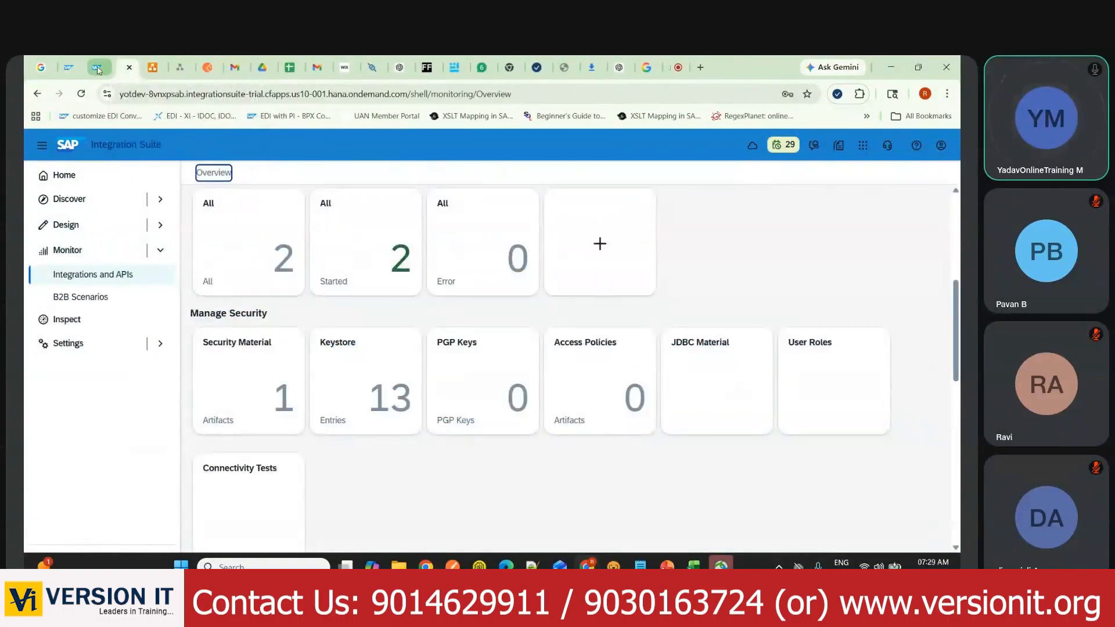
# Step: Return to the PostMan_DatabaseJDBC_ProductData flow, dismiss the error details, and display the trace path of the 07:28:51 run
pyautogui.click(98, 68)
pyautogui.click(899, 493)
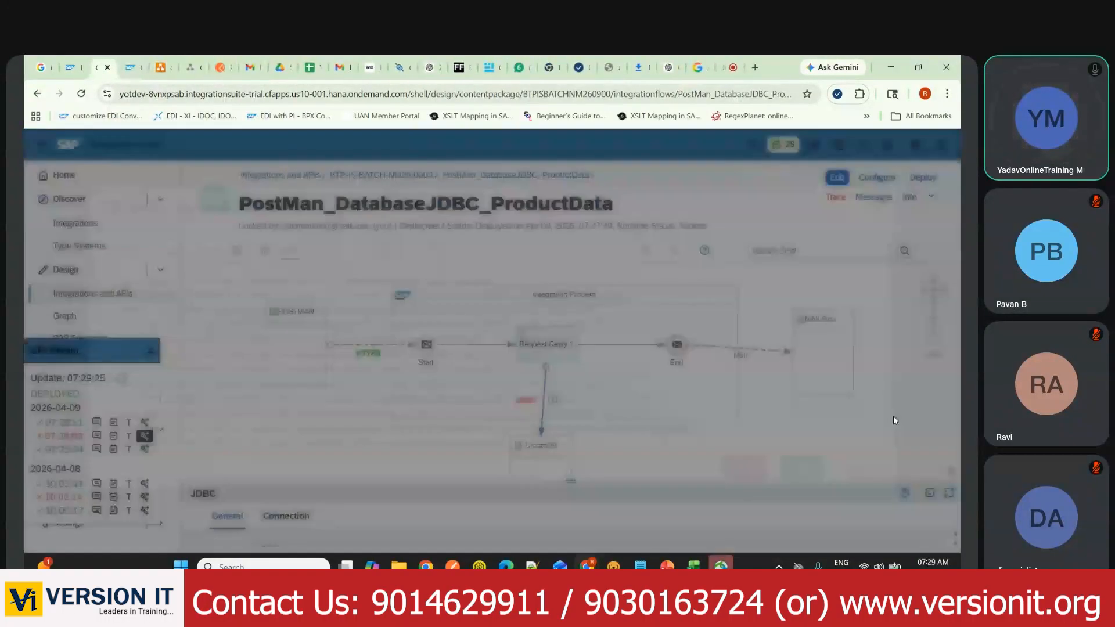
pyautogui.click(145, 422)
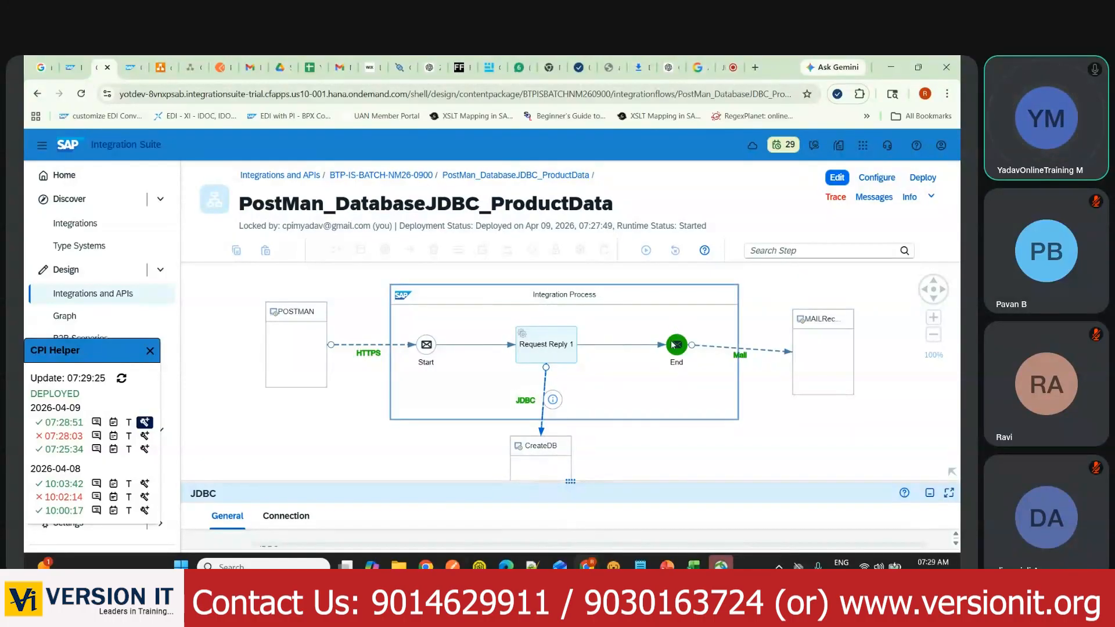
# Step: Unlock the flow for editing and insert a Content Modifier between Request Reply 1 and the End event
pyautogui.click(720, 390)
pyautogui.click(838, 184)
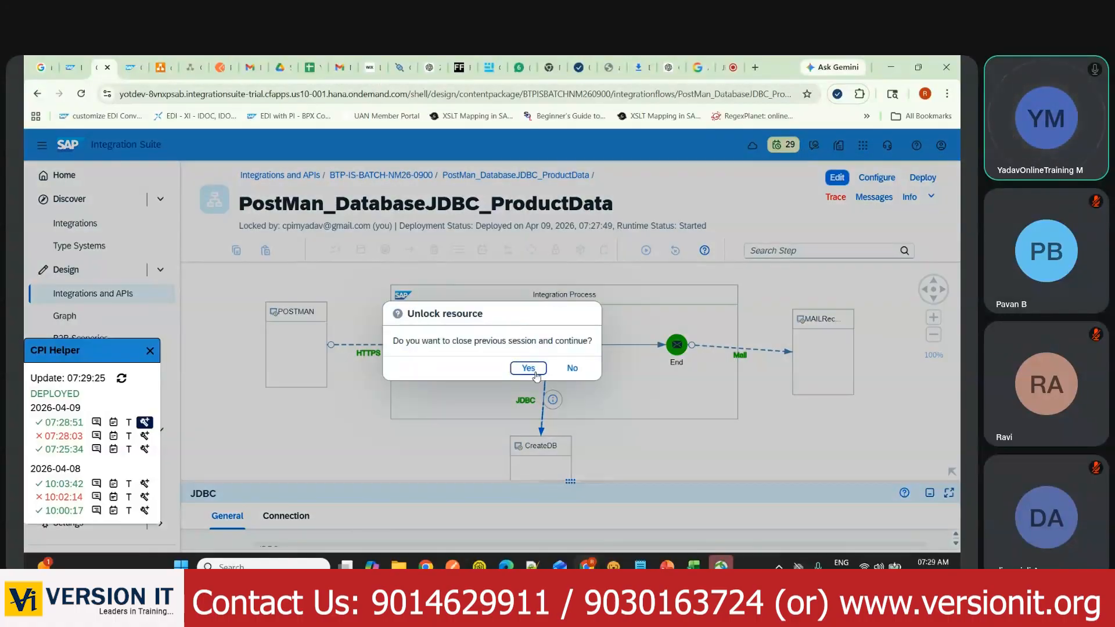
pyautogui.click(529, 372)
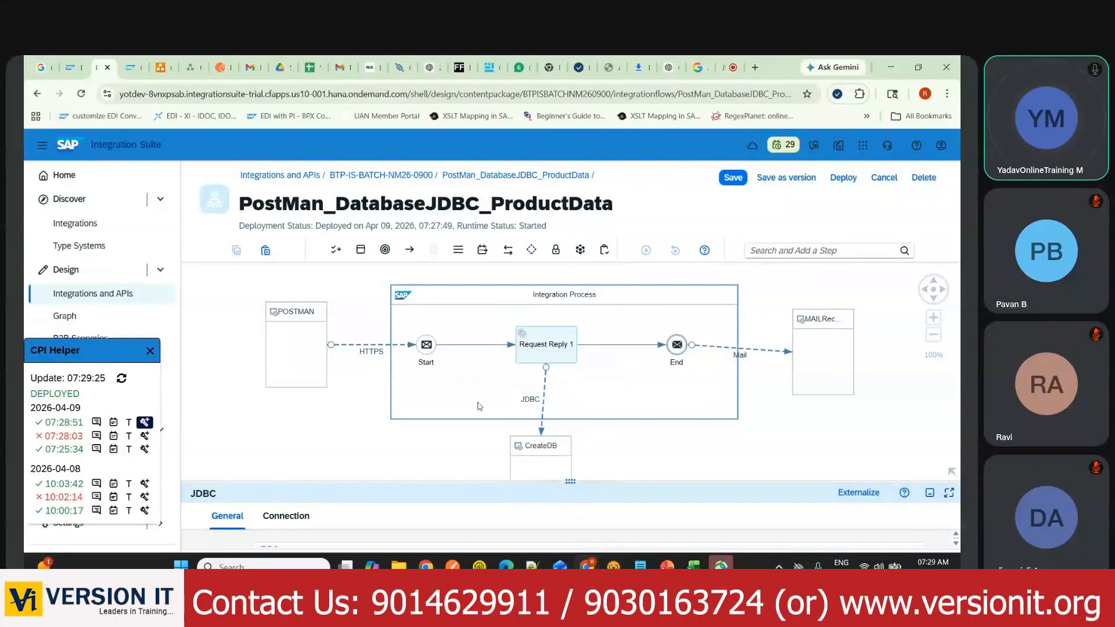
pyautogui.click(479, 252)
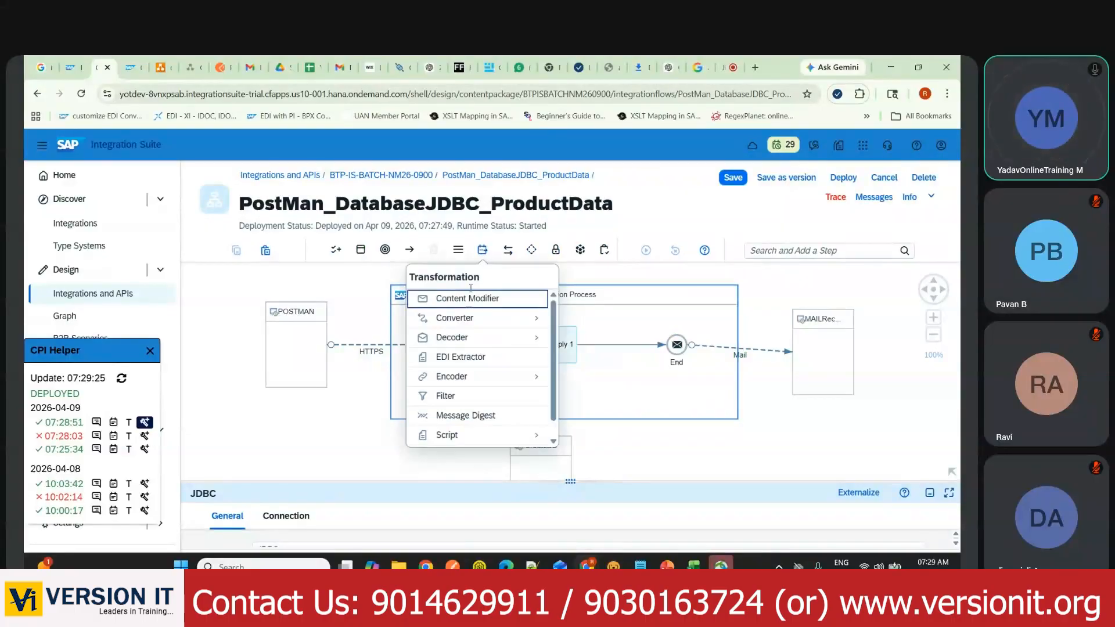
pyautogui.click(449, 296)
pyautogui.click(627, 350)
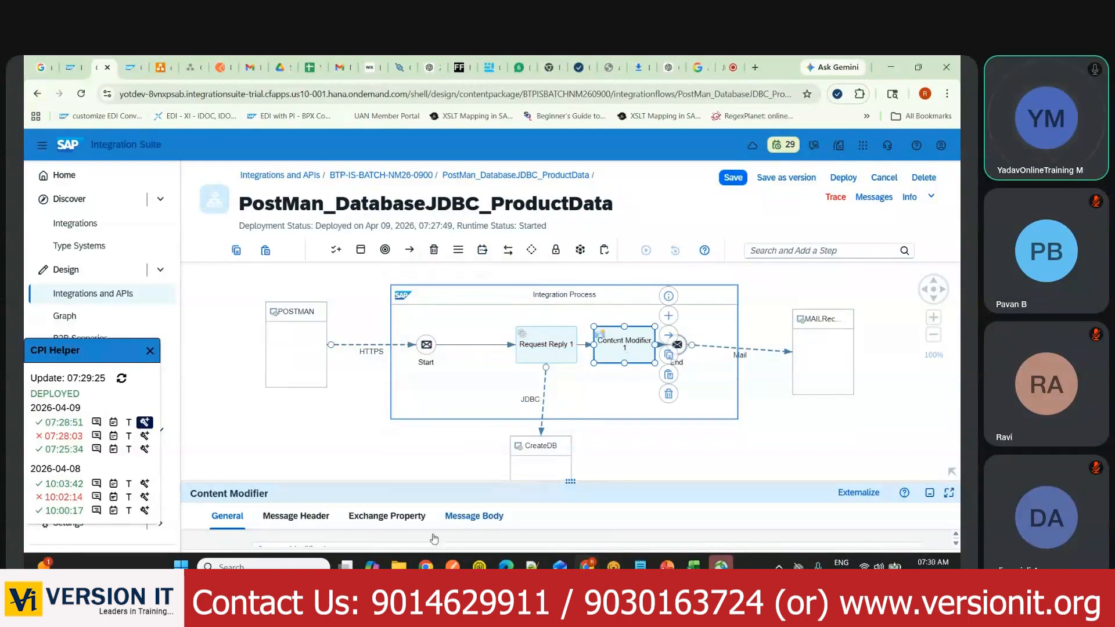
# Step: Rename the new Content Modifier to "Email Notification"
pyautogui.moveTo(574, 481); pyautogui.dragTo(577, 416)
pyautogui.moveTo(431, 485); pyautogui.dragTo(236, 490)
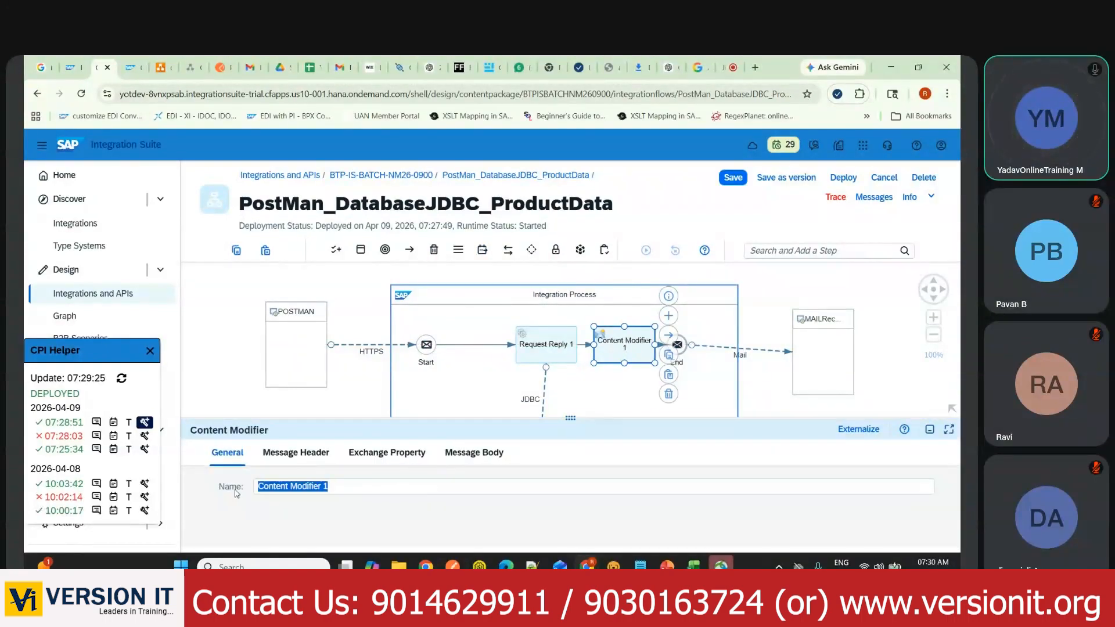
pyautogui.write('Emai')
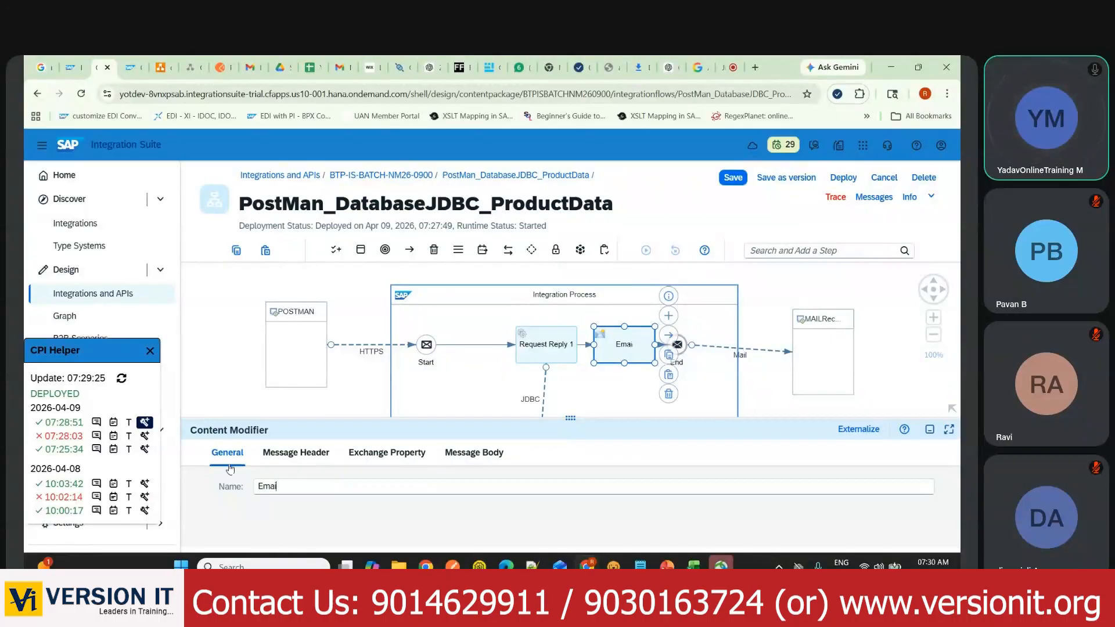
pyautogui.write('l Notification')
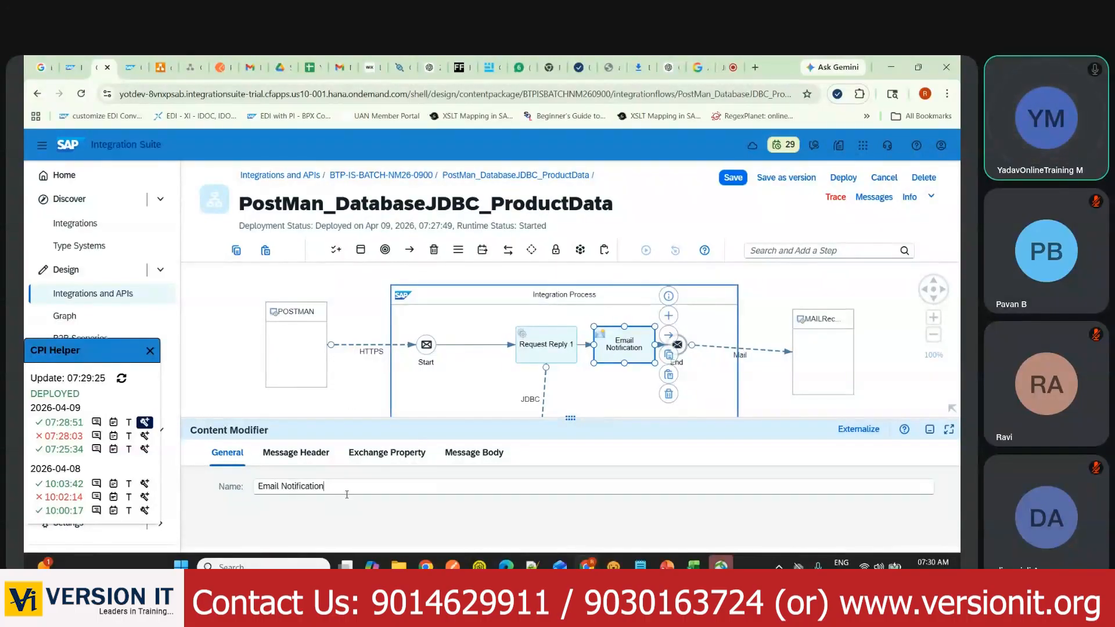
# Step: Write the Content Modifier's constant message body as "The related Product ID, processes successfully in the CrateDB."
pyautogui.click(477, 454)
pyautogui.moveTo(570, 418); pyautogui.dragTo(570, 320)
pyautogui.click(396, 415)
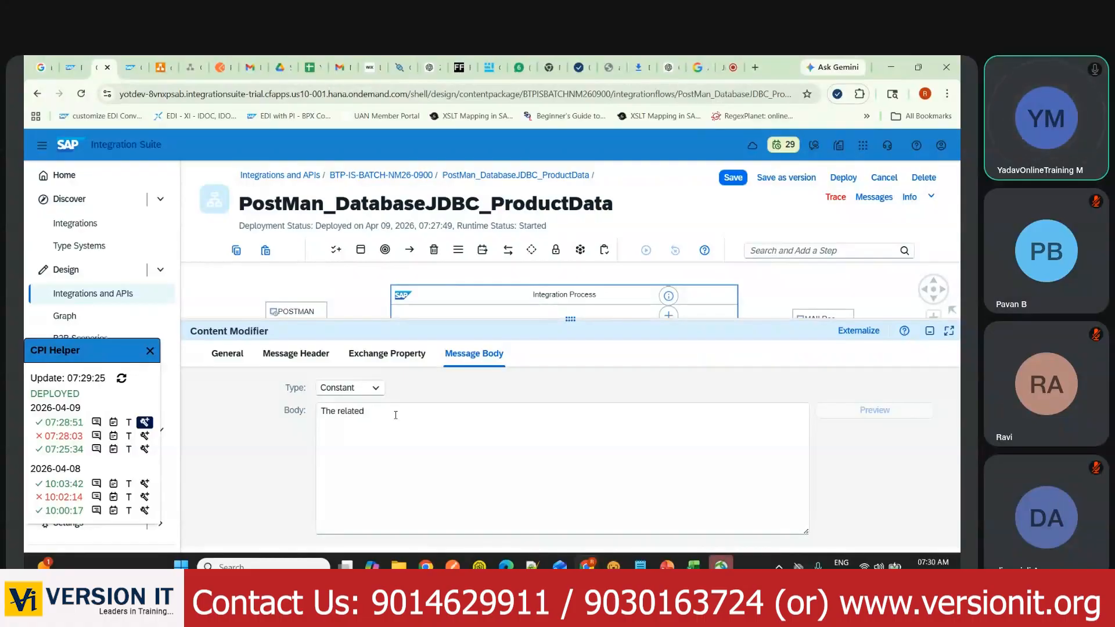
pyautogui.press('BackSpace')
pyautogui.click(402, 405)
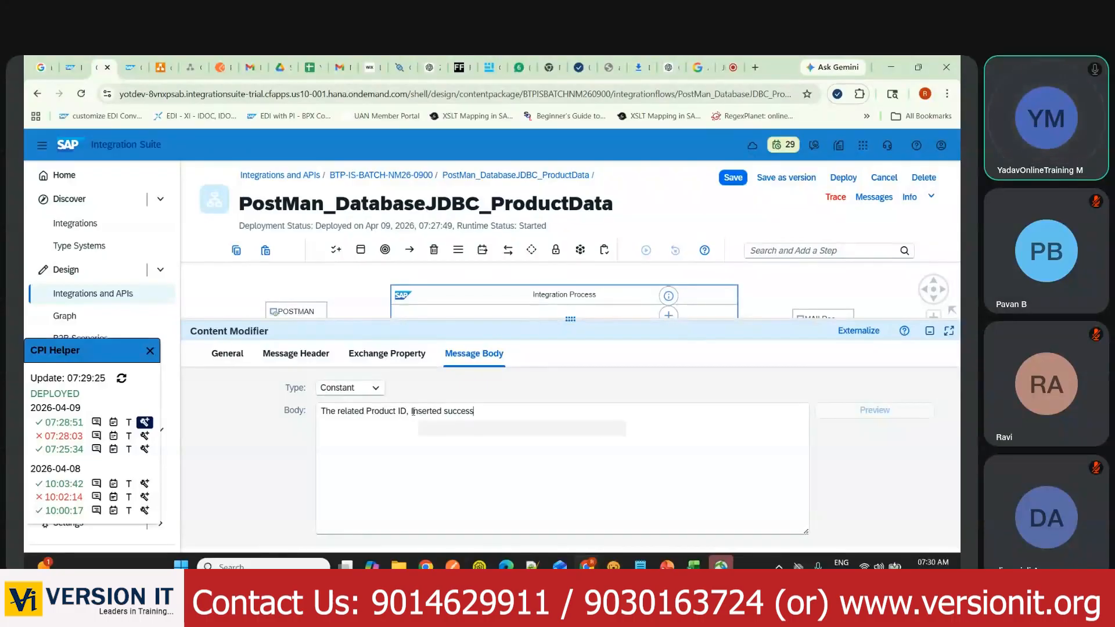
pyautogui.moveTo(411, 411); pyautogui.dragTo(441, 410)
pyautogui.write('proces')
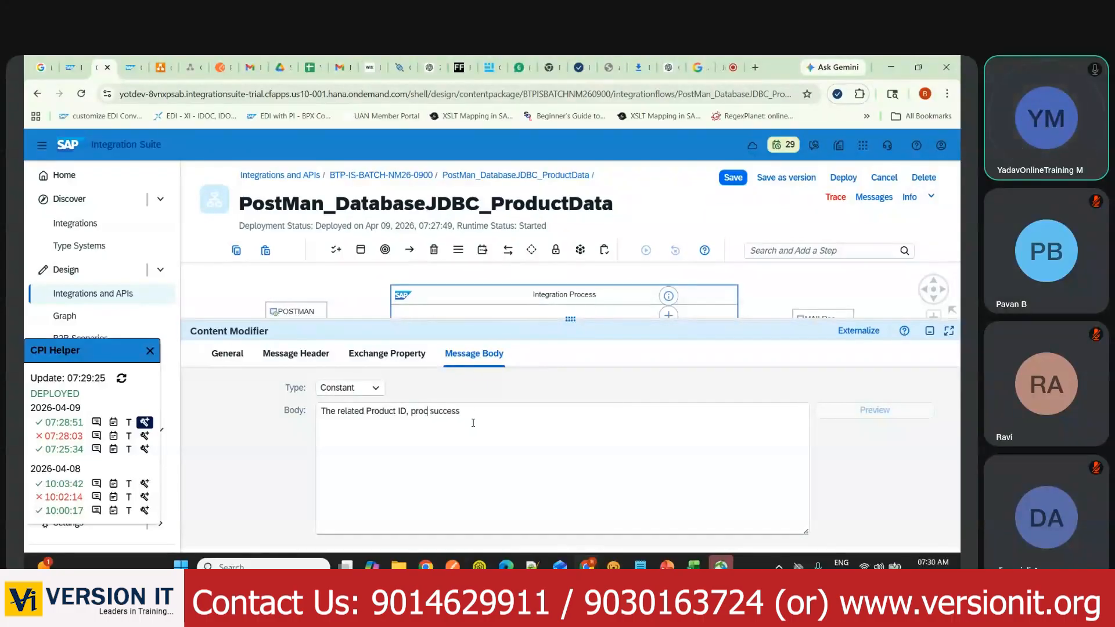
pyautogui.write('ses')
pyautogui.click(494, 412)
pyautogui.write('fully in the CrateDB')
pyautogui.write('.')
# Step: Add the greeting "Dear User," above the message body sentence, separated by a blank line
pyautogui.click(322, 411)
pyautogui.press('Return')
pyautogui.press('Up')
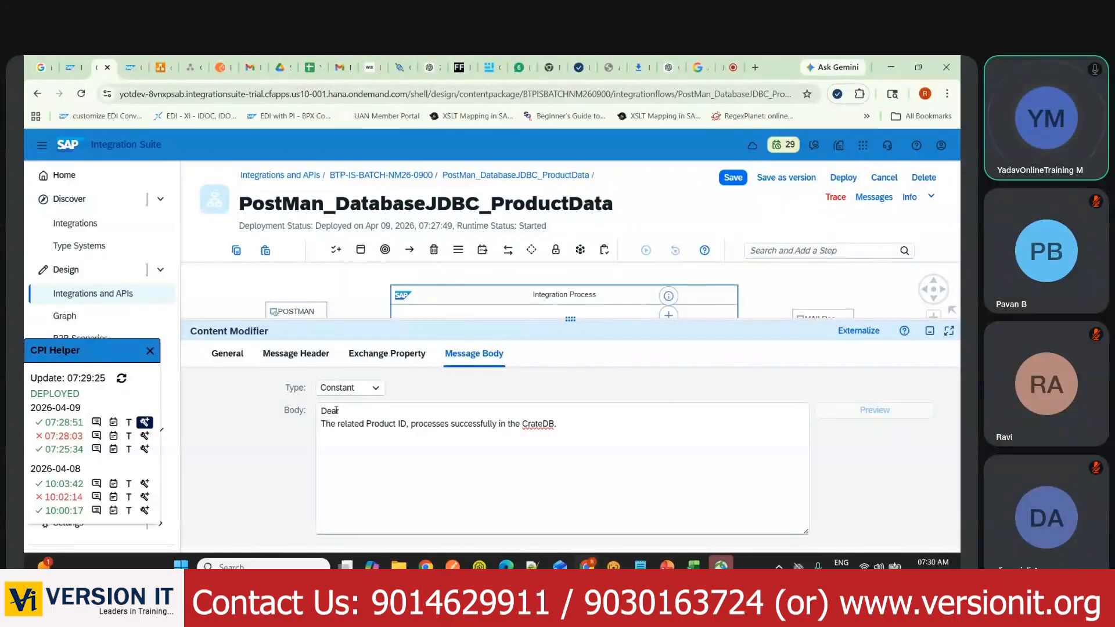
pyautogui.write('Dear User,')
pyautogui.press('Return')
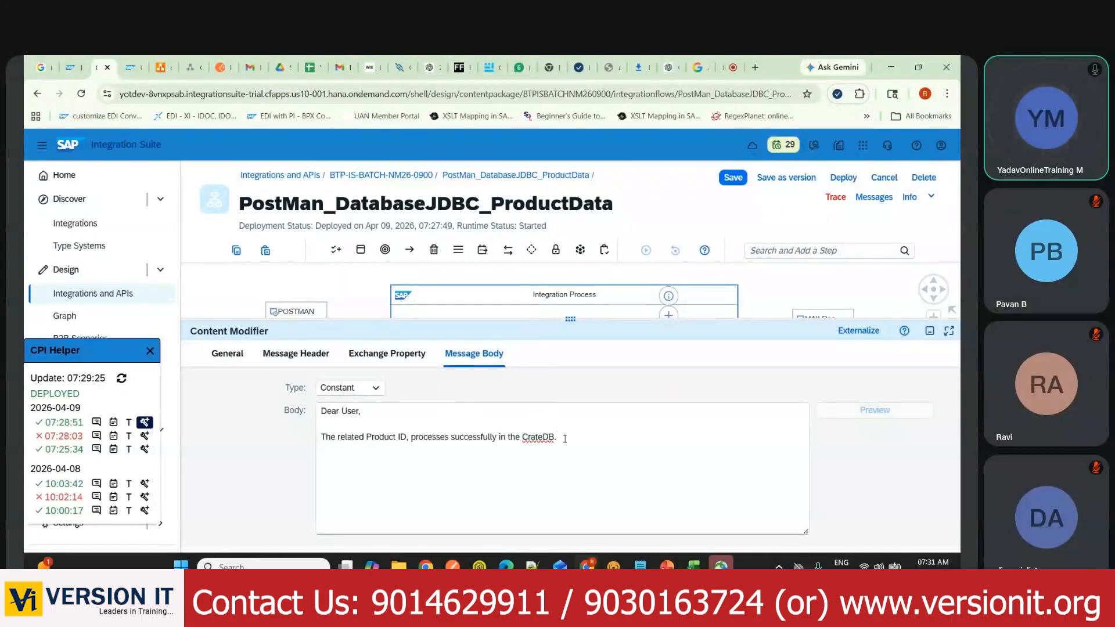
# Step: Add the sign-off "Regards," and "BTP-IS-BUILD Team." on two lines below the message sentence, after a blank line
pyautogui.write('egard')
pyautogui.write('s, BTP-IS')
pyautogui.write('-Build')
pyautogui.write('D Team.')
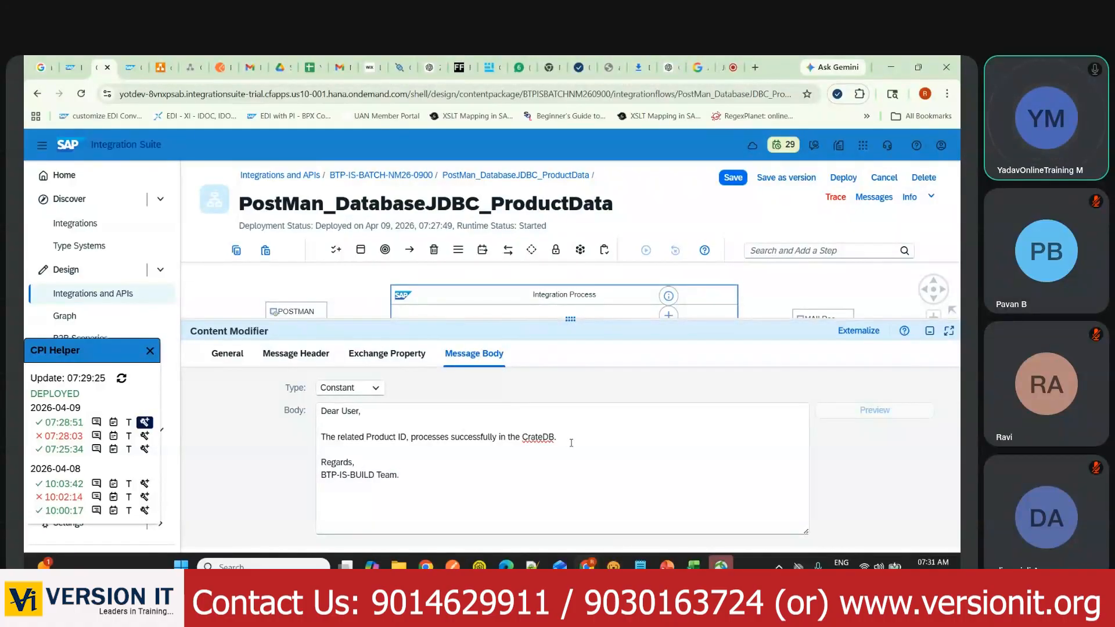
# Step: Auto-arrange the Integration Process layout horizontally and save the flow
pyautogui.moveTo(587, 322); pyautogui.dragTo(603, 458)
pyautogui.click(727, 302)
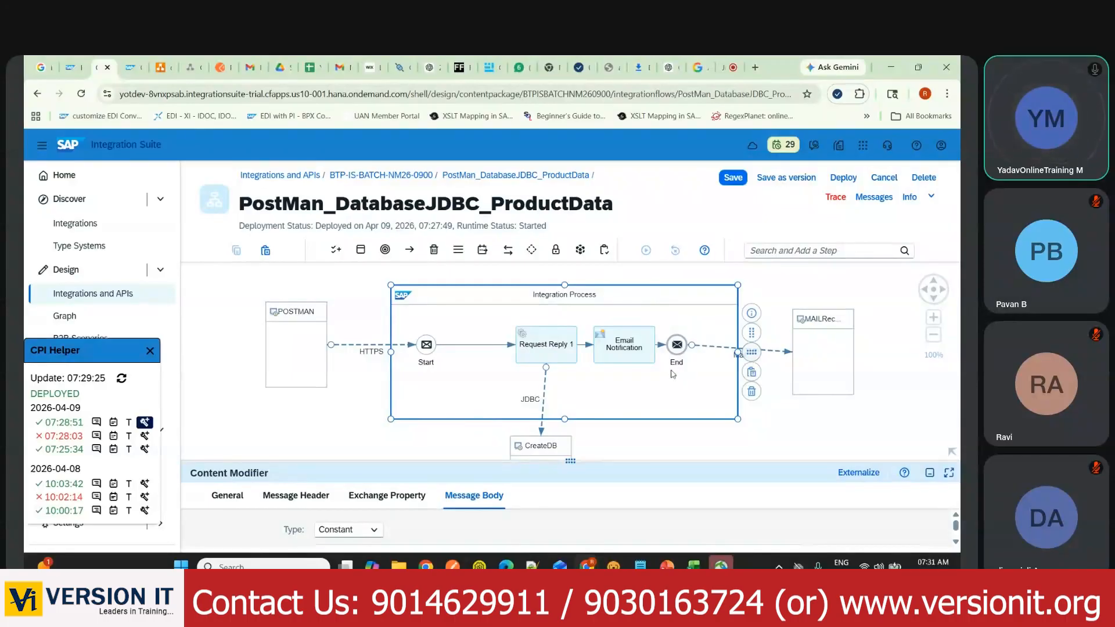
pyautogui.click(751, 352)
pyautogui.click(733, 178)
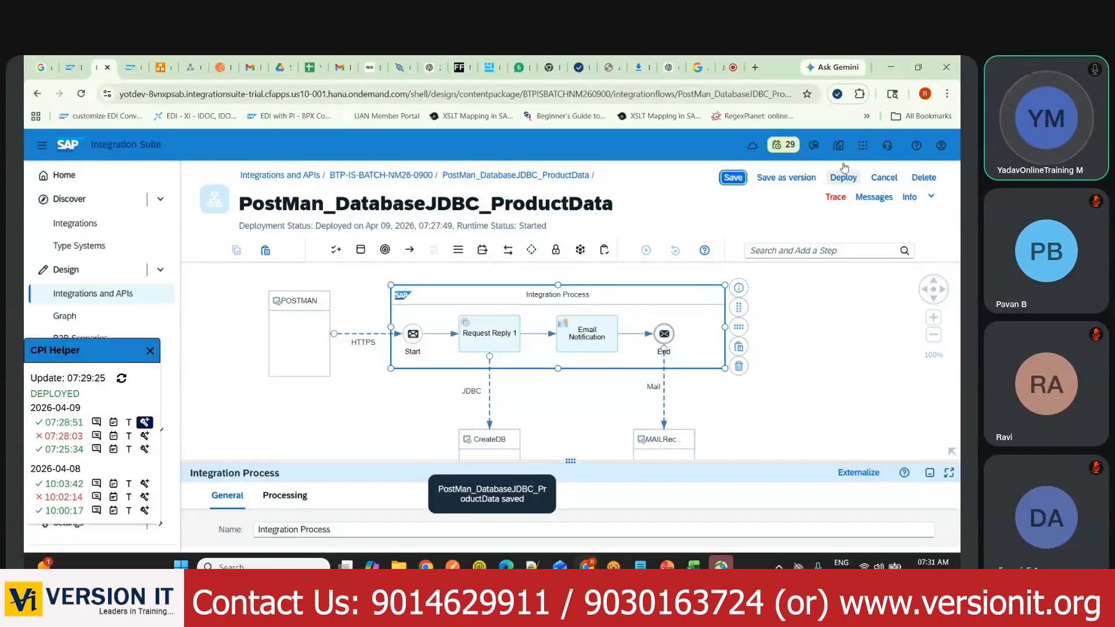
# Step: Deploy the PostMan_DatabaseJDBC_ProductData flow on the Cloud Integration runtime profile
pyautogui.click(845, 178)
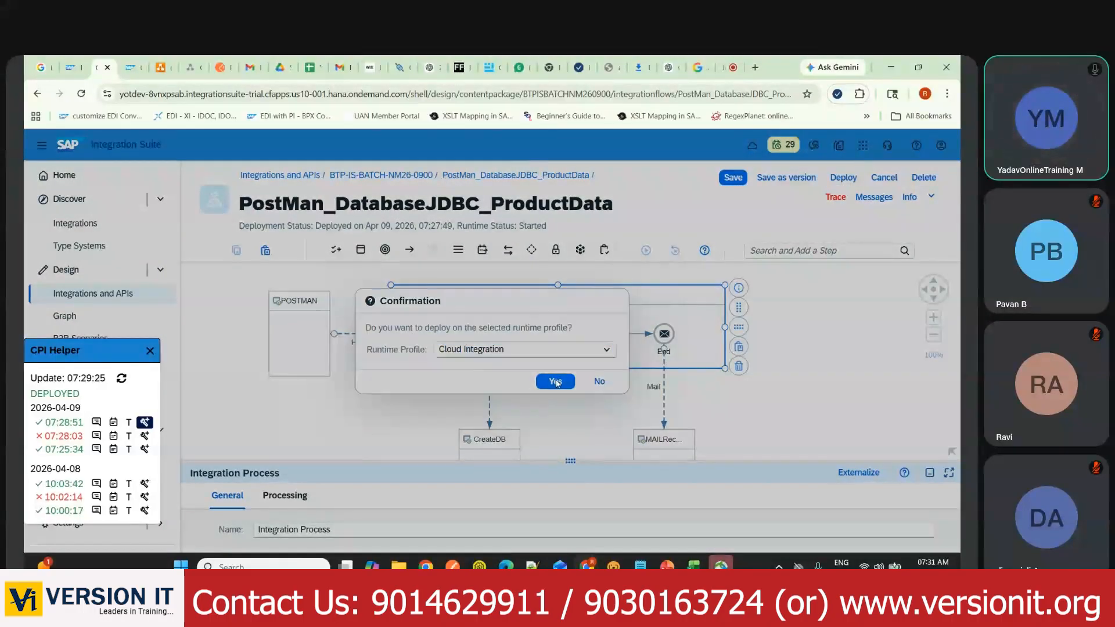
pyautogui.click(556, 383)
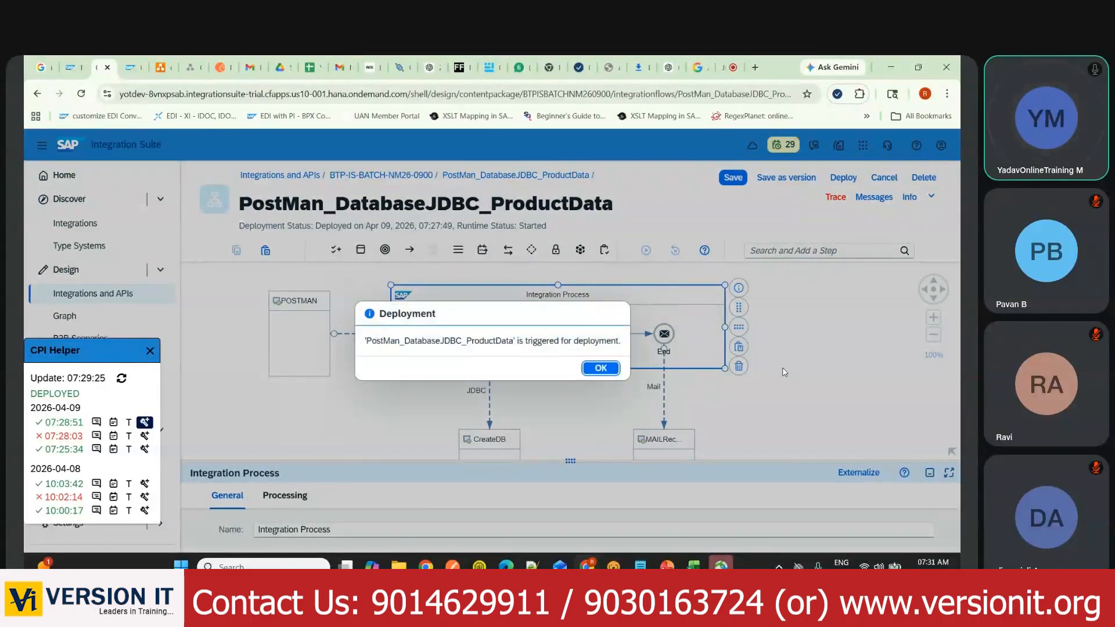
pyautogui.click(600, 368)
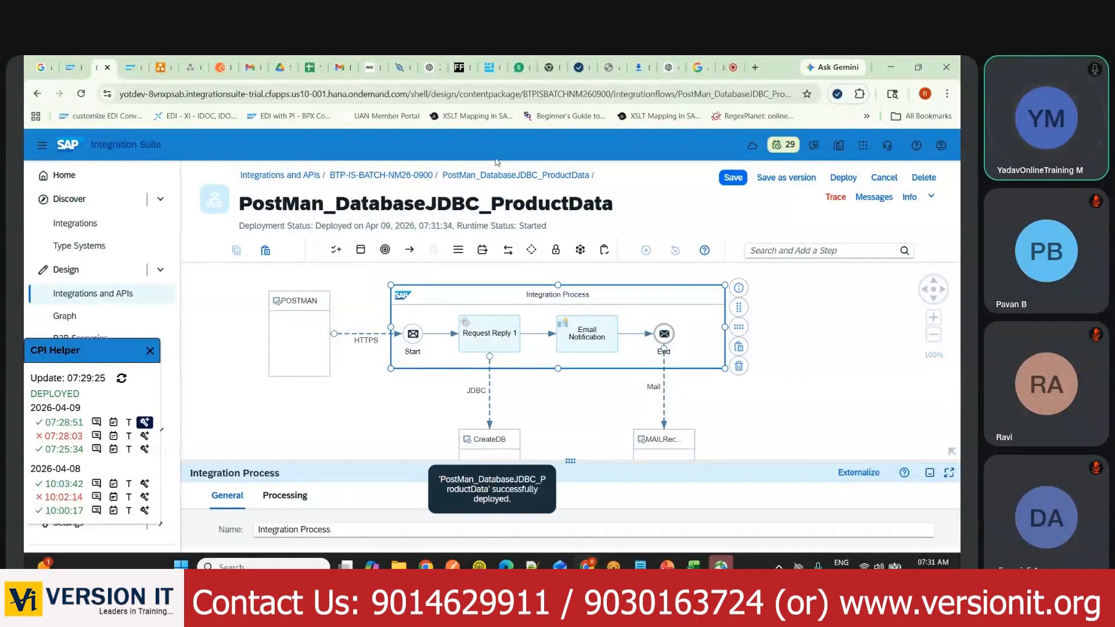
# Step: Switch to Postman and set the insert statement's ProductID to 0004 and Name to 'HP'
pyautogui.moveTo(452, 567)
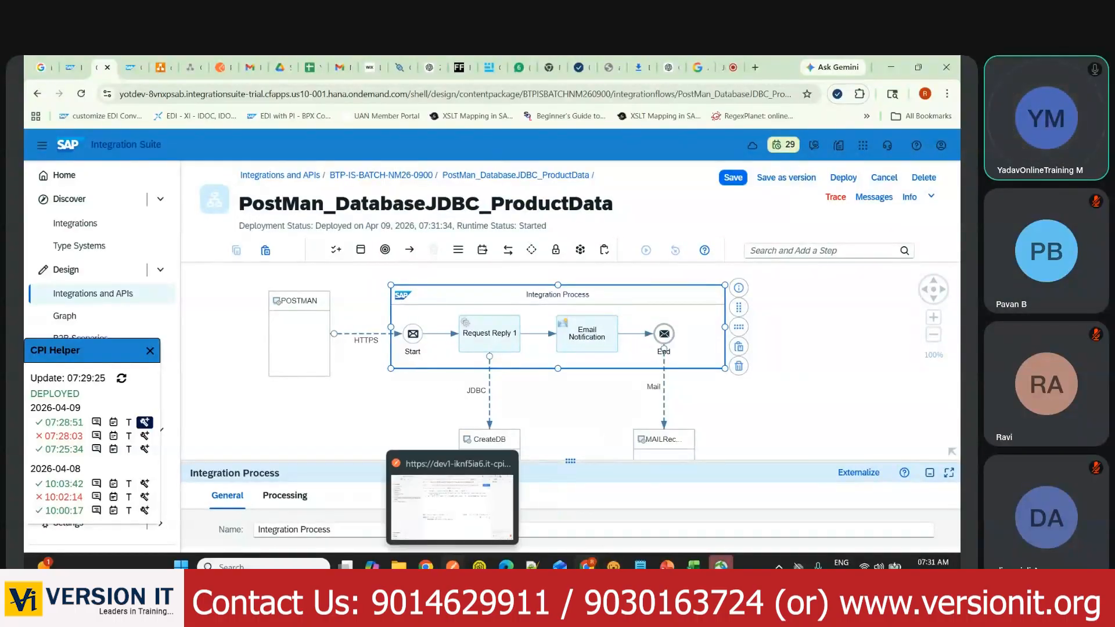
pyautogui.click(447, 463)
pyautogui.doubleClick(349, 217)
pyautogui.write('0004')
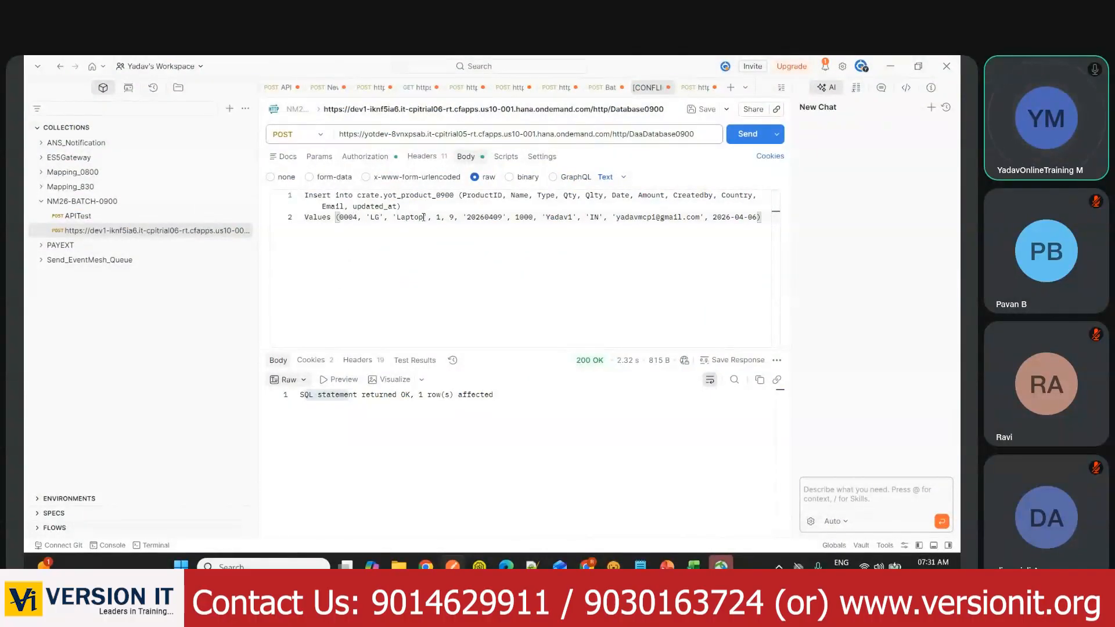
pyautogui.doubleClick(424, 217)
pyautogui.doubleClick(375, 217)
pyautogui.write('HP')
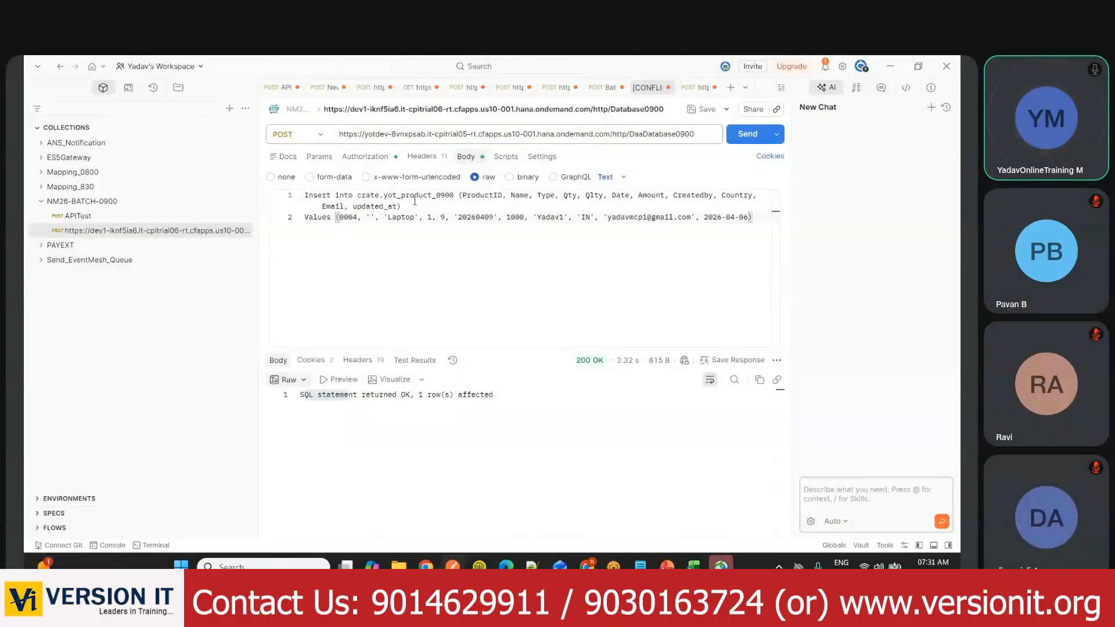
pyautogui.click(399, 246)
pyautogui.doubleClick(424, 217)
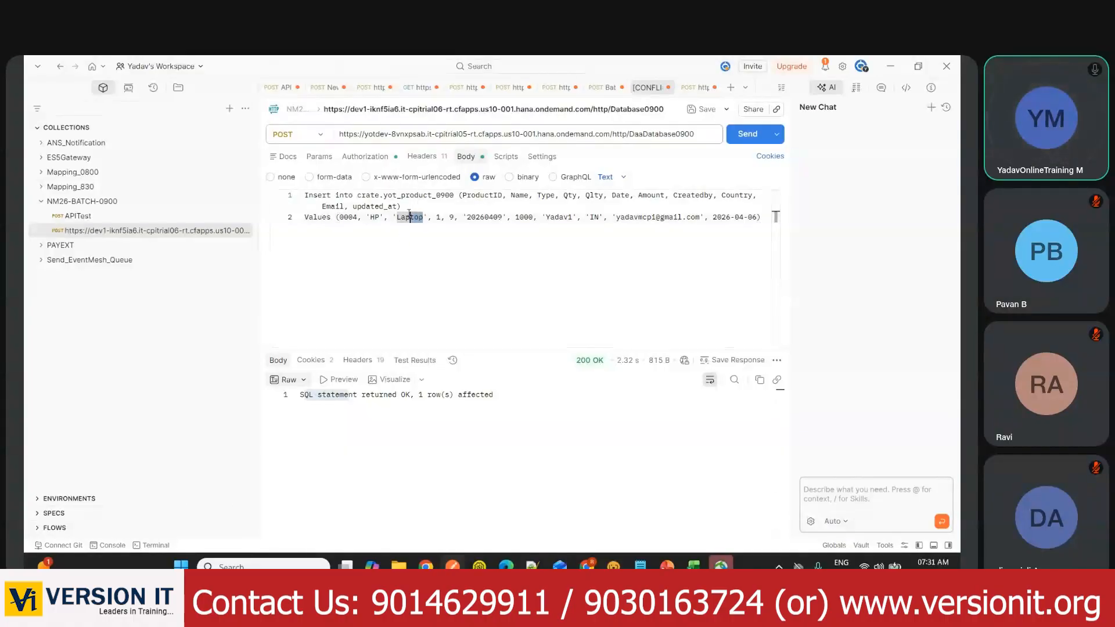
pyautogui.click(433, 238)
# Step: Replace the Createdby value in the insert statement with another person's first name
pyautogui.doubleClick(573, 217)
pyautogui.write('Anil')
pyautogui.press('BackSpace')
pyautogui.press('BackSpace')
pyautogui.press('BackSpace')
pyautogui.press('BackSpace')
pyautogui.press('BackSpace')
pyautogui.press('BackSpace')
pyautogui.press('BackSpace')
pyautogui.press('BackSpace')
pyautogui.press('BackSpace')
pyautogui.press('BackSpace')
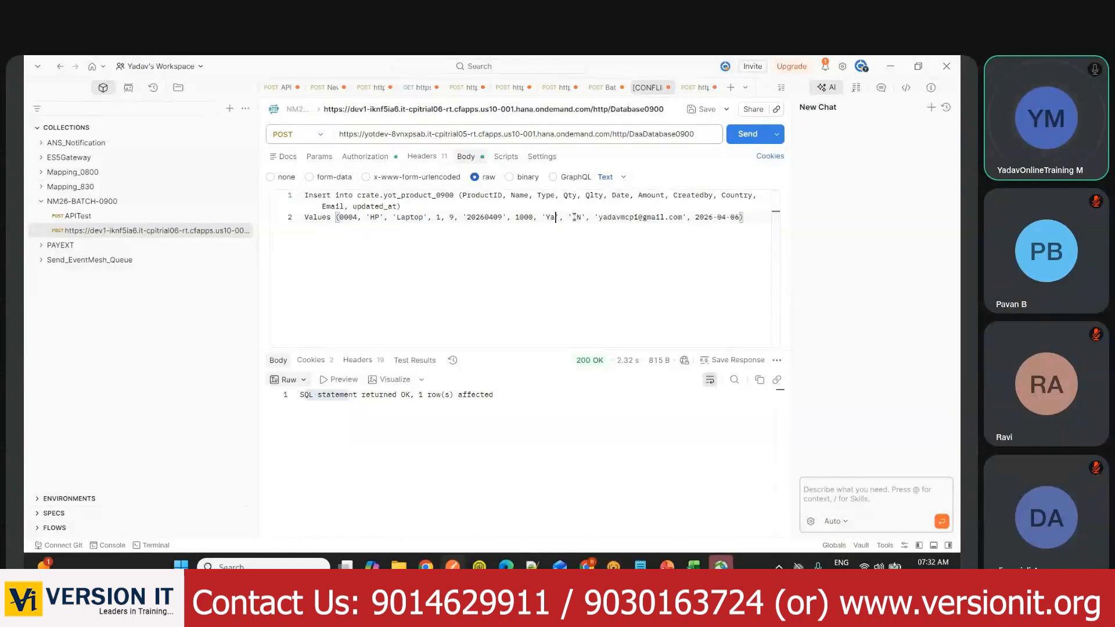
pyautogui.write('Anil')
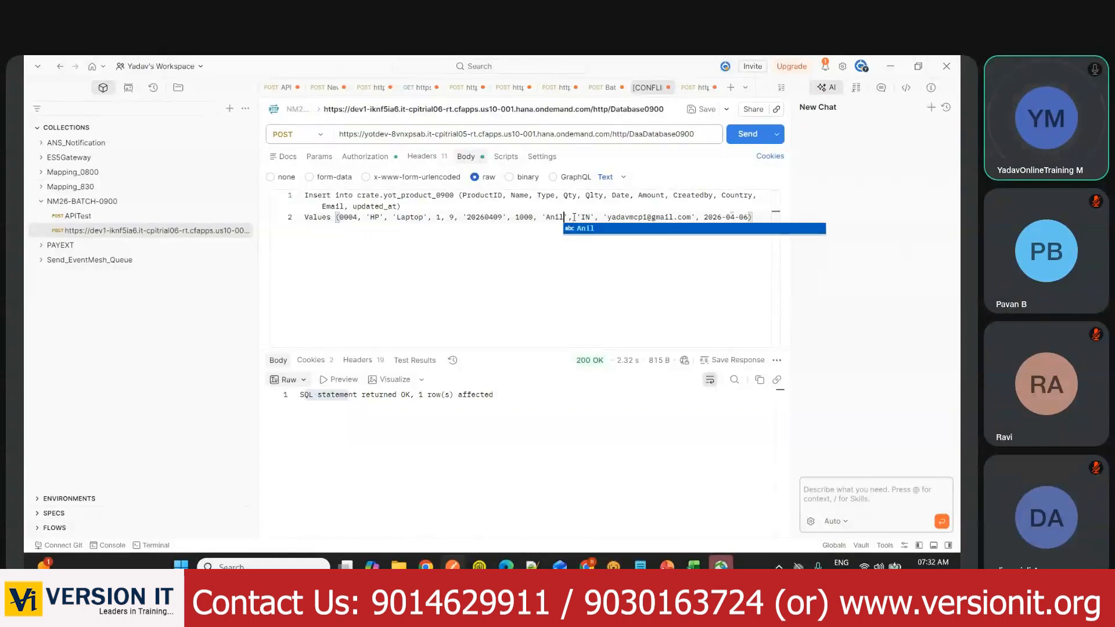
pyautogui.click(574, 217)
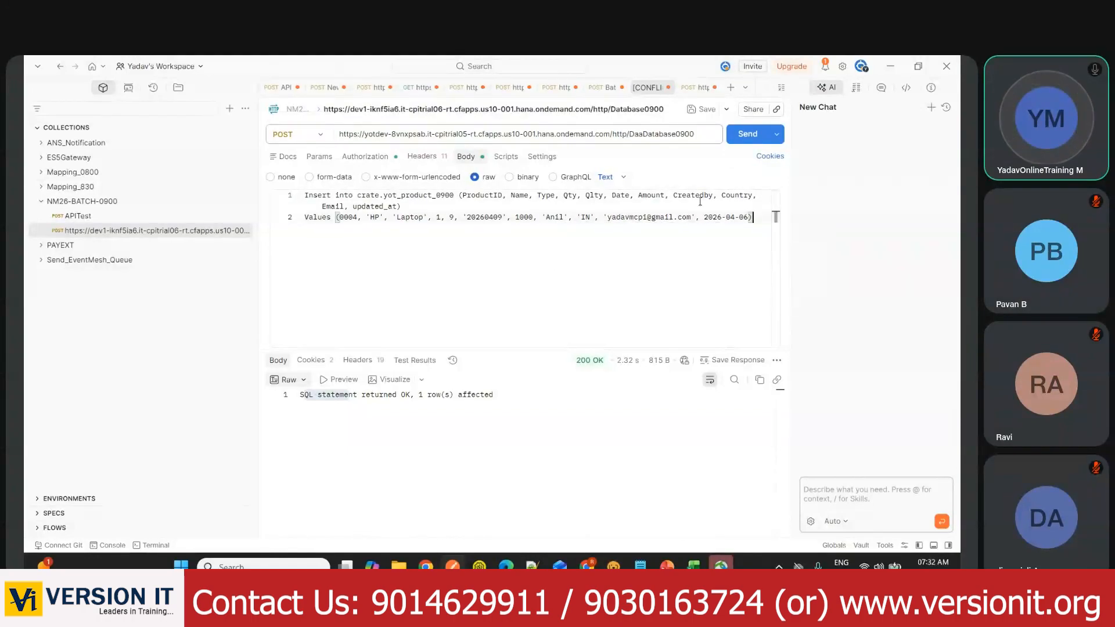
# Step: Send the insert request to the flow and read the returned message body
pyautogui.click(748, 135)
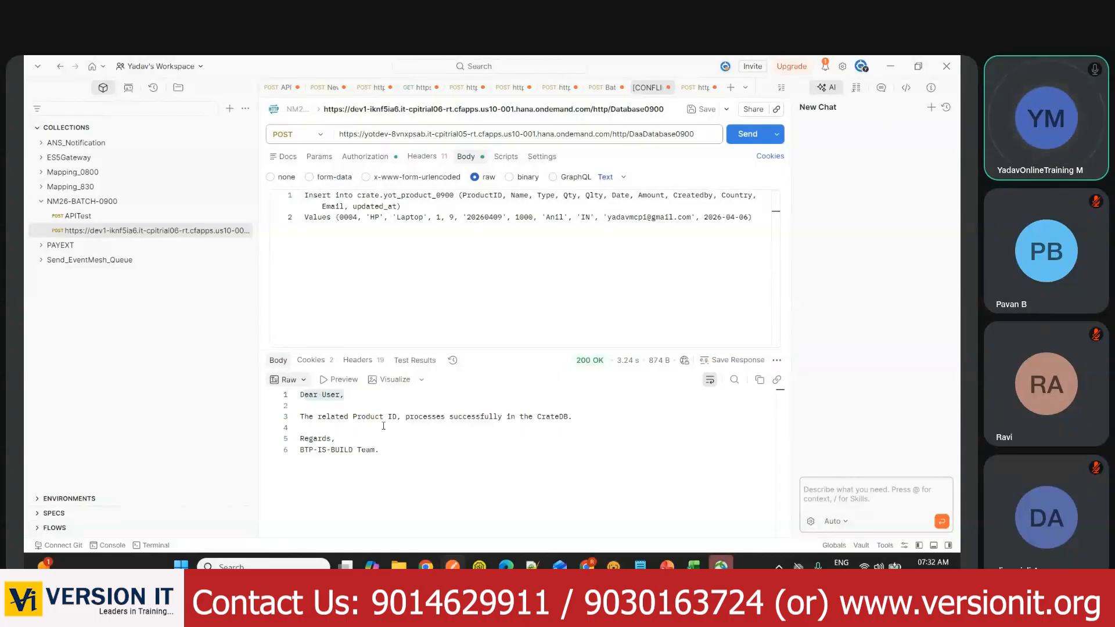
pyautogui.click(317, 411)
pyautogui.moveTo(304, 397); pyautogui.dragTo(544, 423)
pyautogui.doubleClick(455, 417)
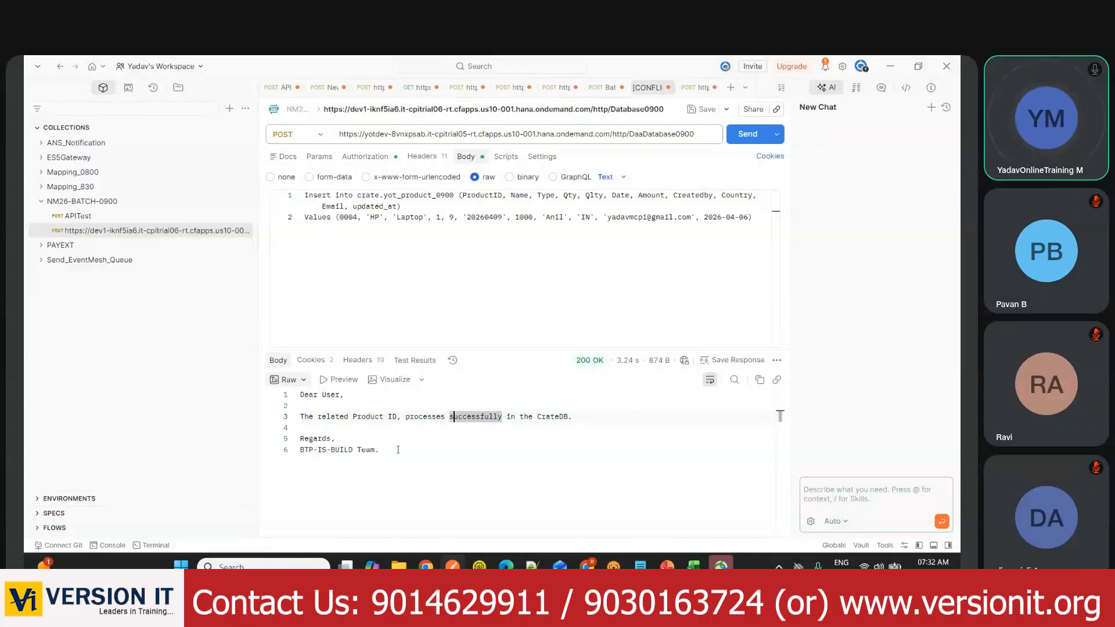
# Step: Switch to Gmail and read the newest PostMan_DatabaseJDBC_ProductData notification email
pyautogui.hotkey('alt', 'Tab')
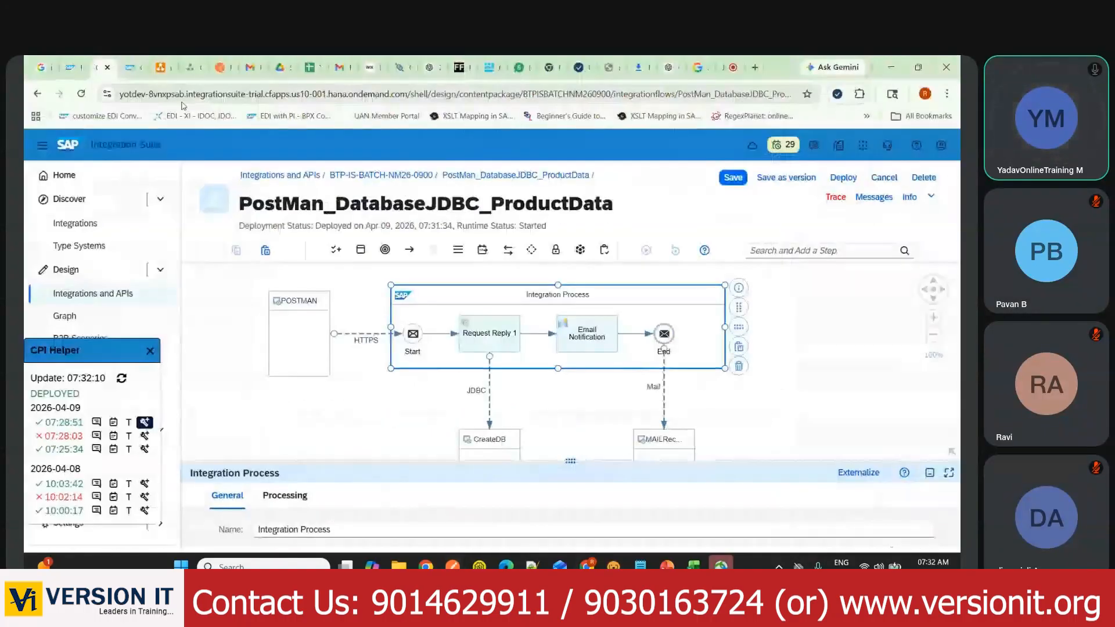
pyautogui.click(339, 68)
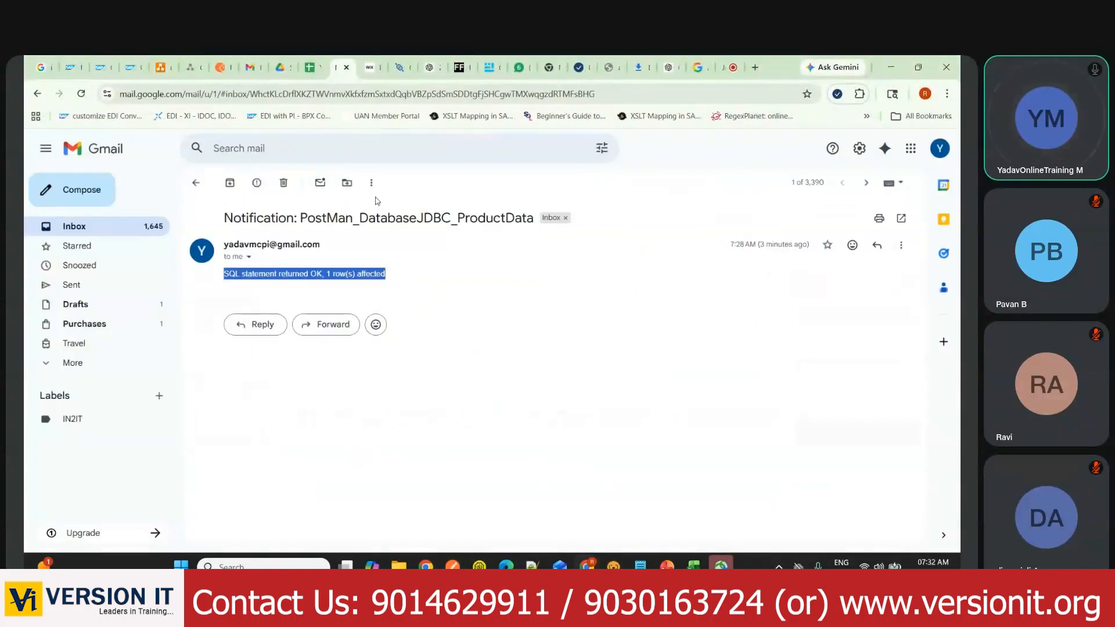
pyautogui.click(193, 182)
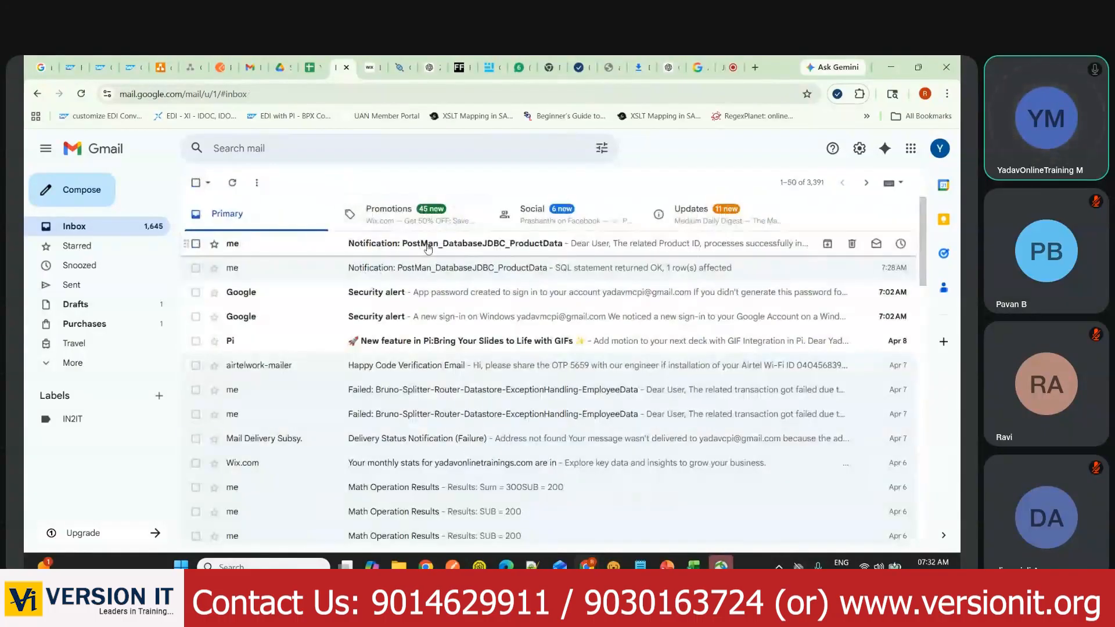
pyautogui.click(427, 244)
pyautogui.moveTo(234, 273); pyautogui.dragTo(456, 337)
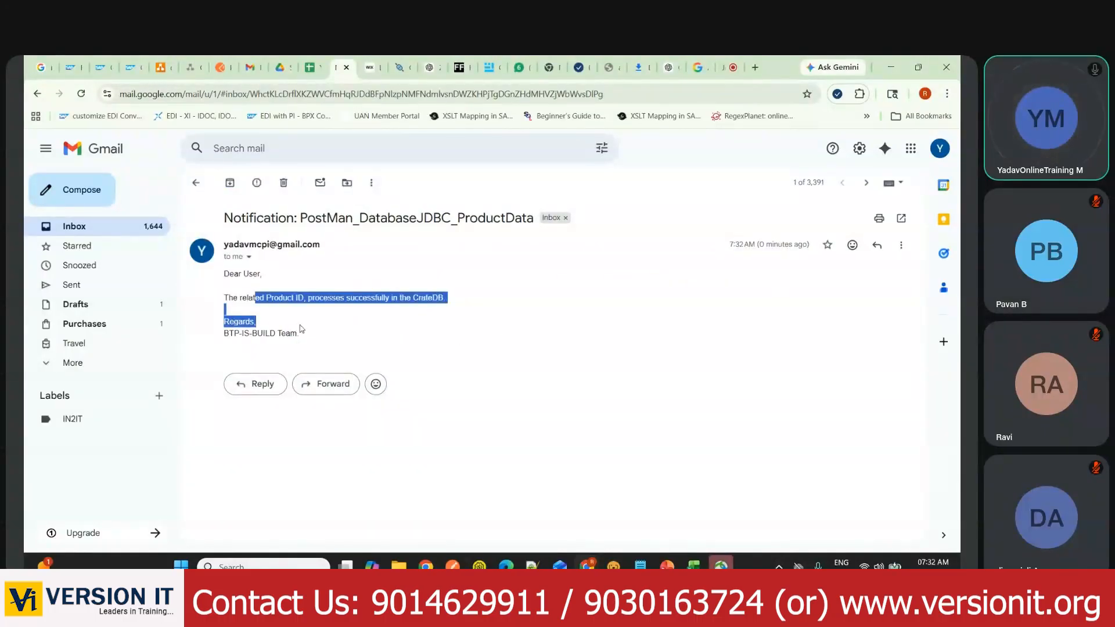
pyautogui.click(256, 332)
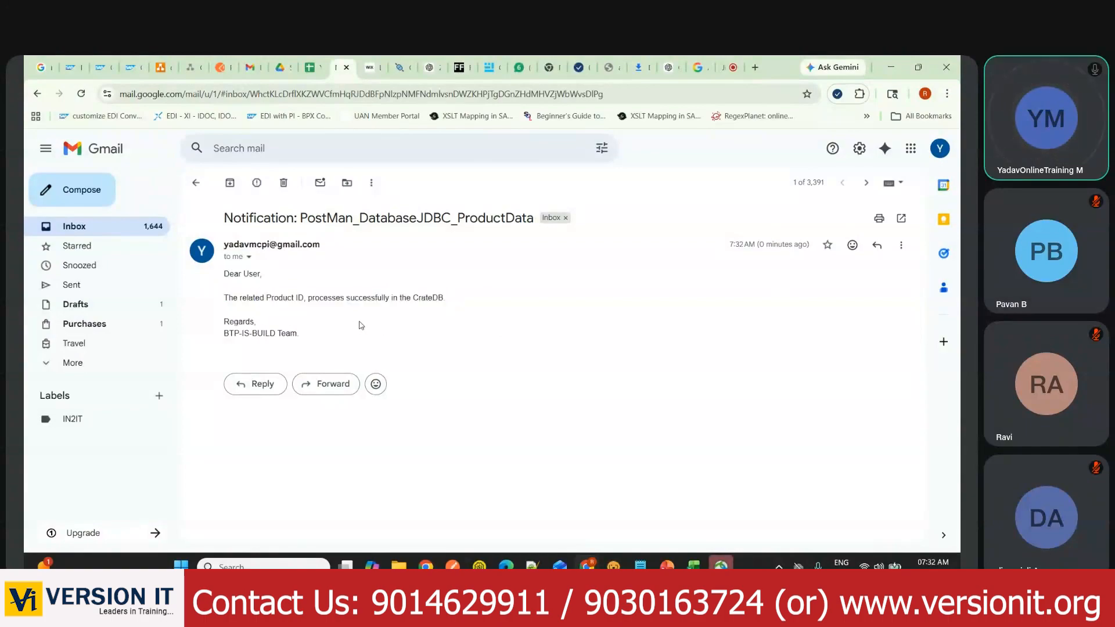
# Step: Rerun the Select query on crate.yot_product_0900 in the CrateDB console and check the HP row
pyautogui.hotkey('alt', 'Tab')
pyautogui.hotkey('alt', 'Tab')
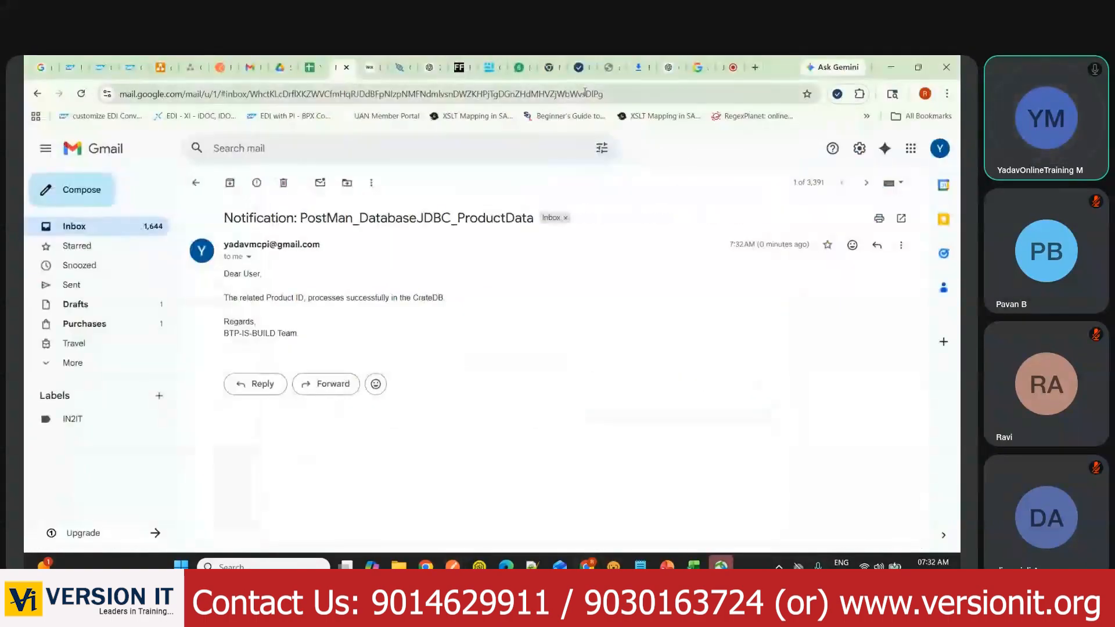
pyautogui.click(579, 68)
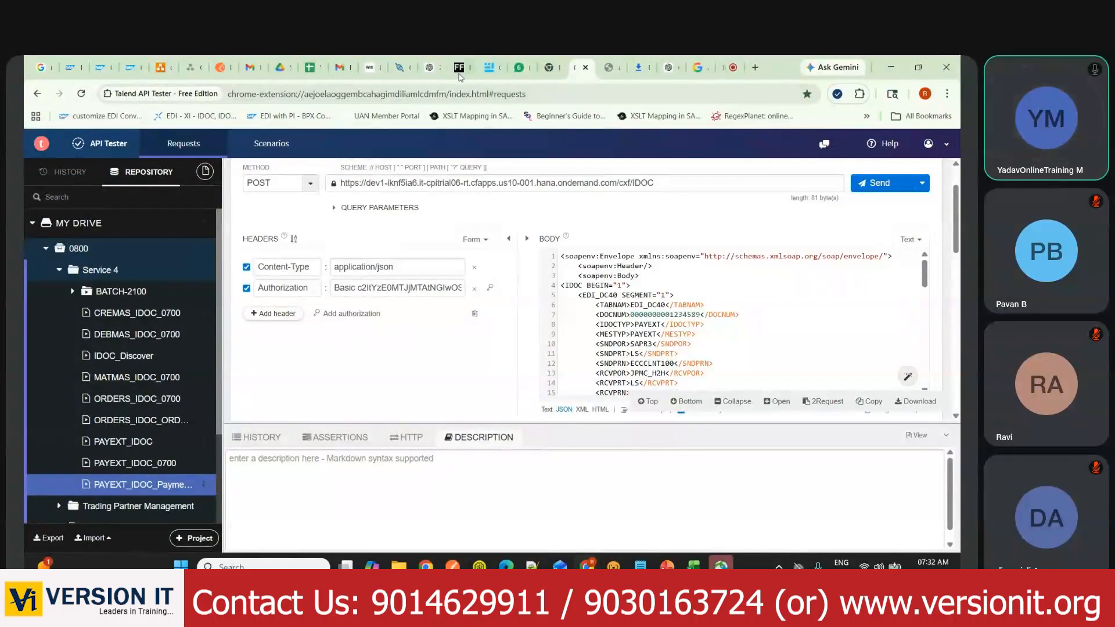
pyautogui.click(489, 69)
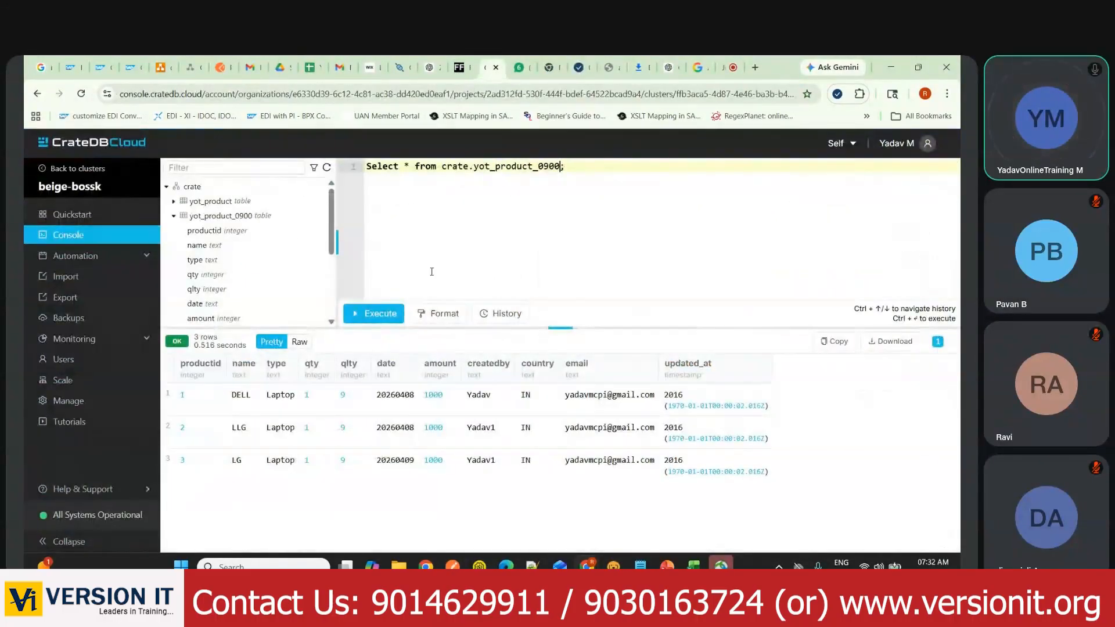
pyautogui.click(362, 314)
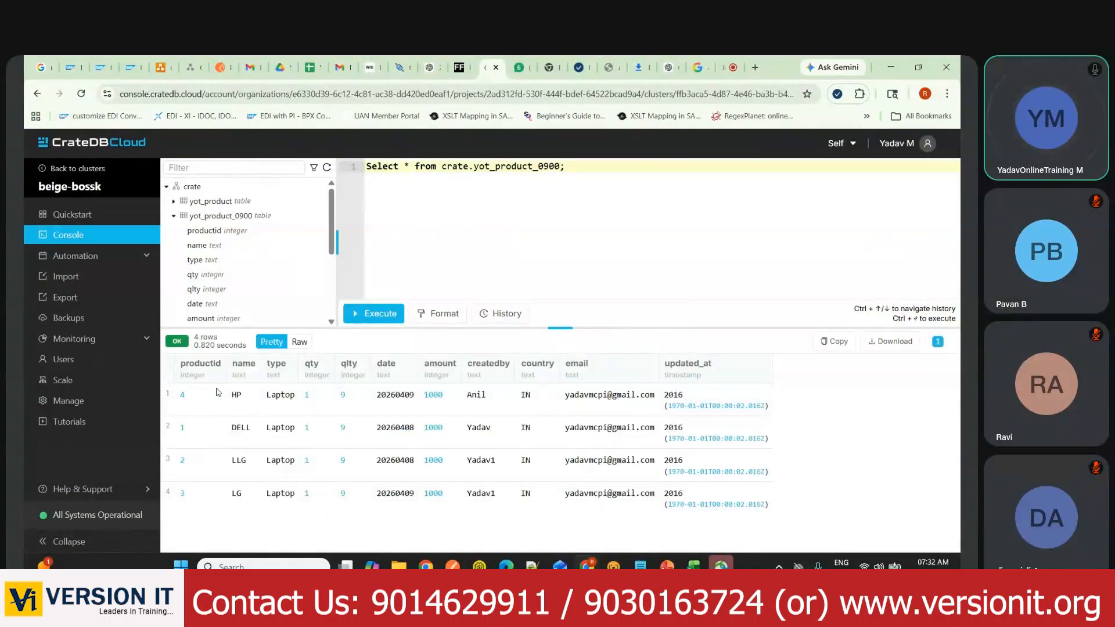
pyautogui.moveTo(267, 394); pyautogui.dragTo(723, 397)
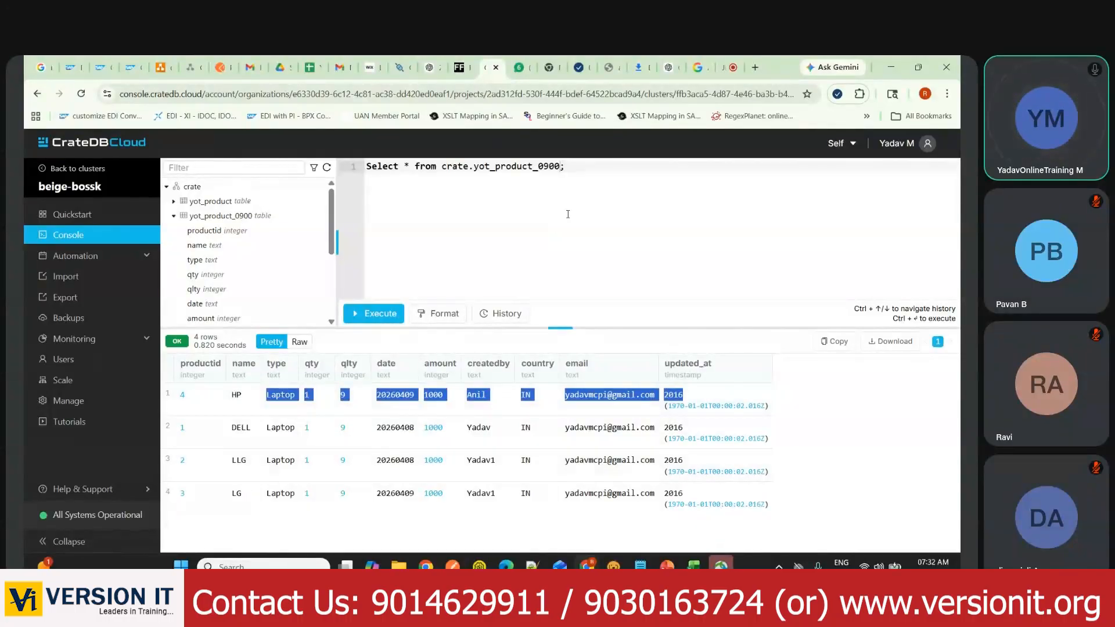
# Step: Copy the CrateDB query "Select * from crate.yot_product_0900;" and replace the Postman request body with it
pyautogui.moveTo(592, 174); pyautogui.dragTo(232, 172)
pyautogui.hotkey('ctrl', 'c')
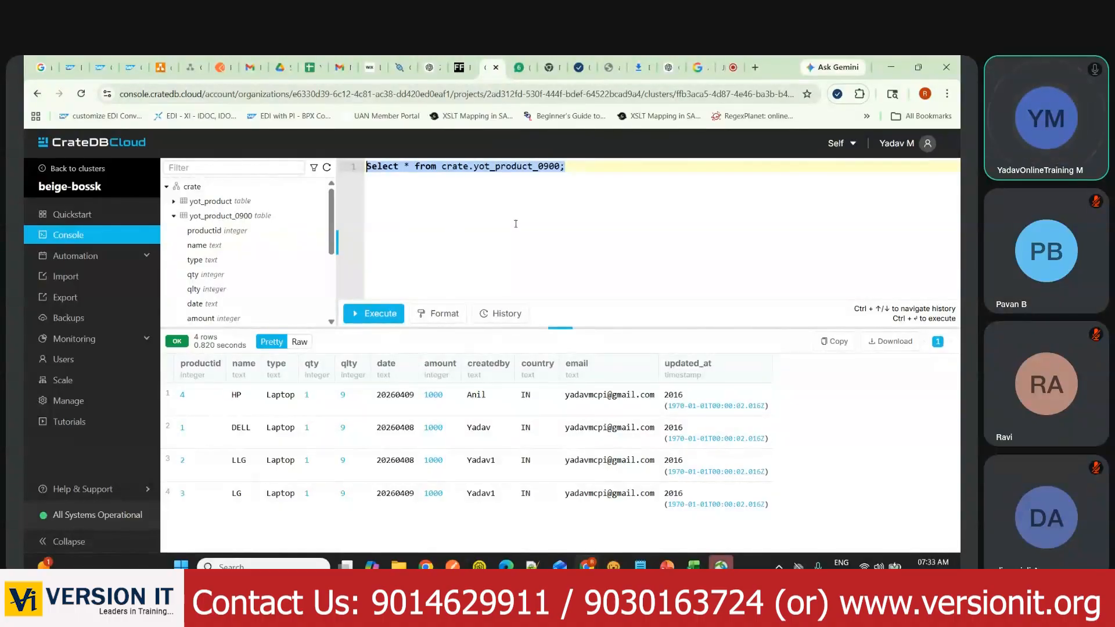
pyautogui.hotkey('alt', 'Tab')
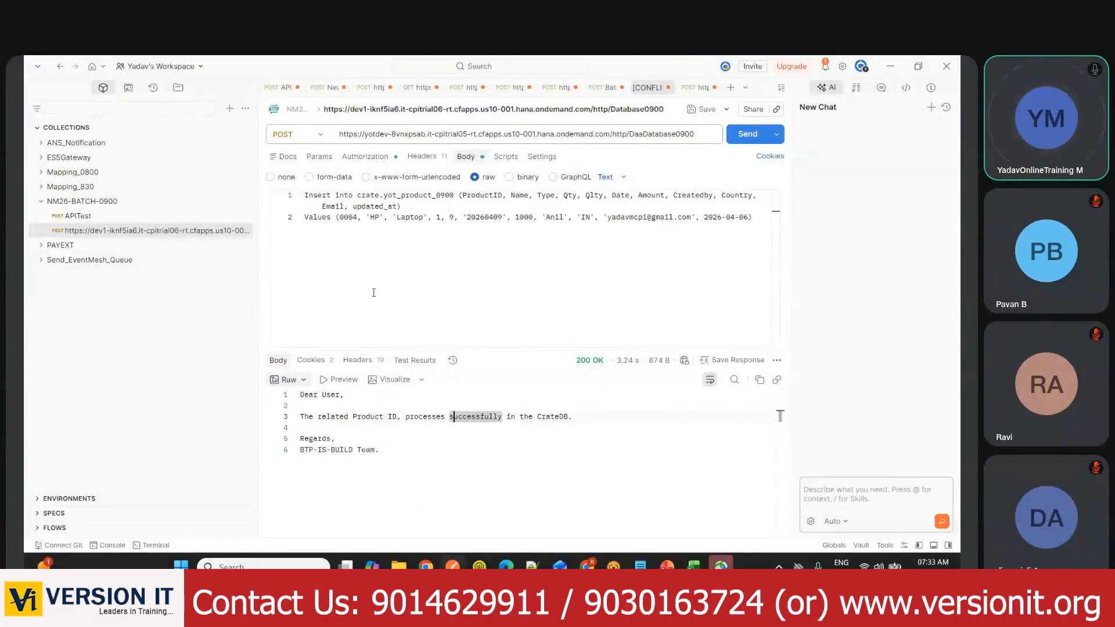
pyautogui.click(347, 274)
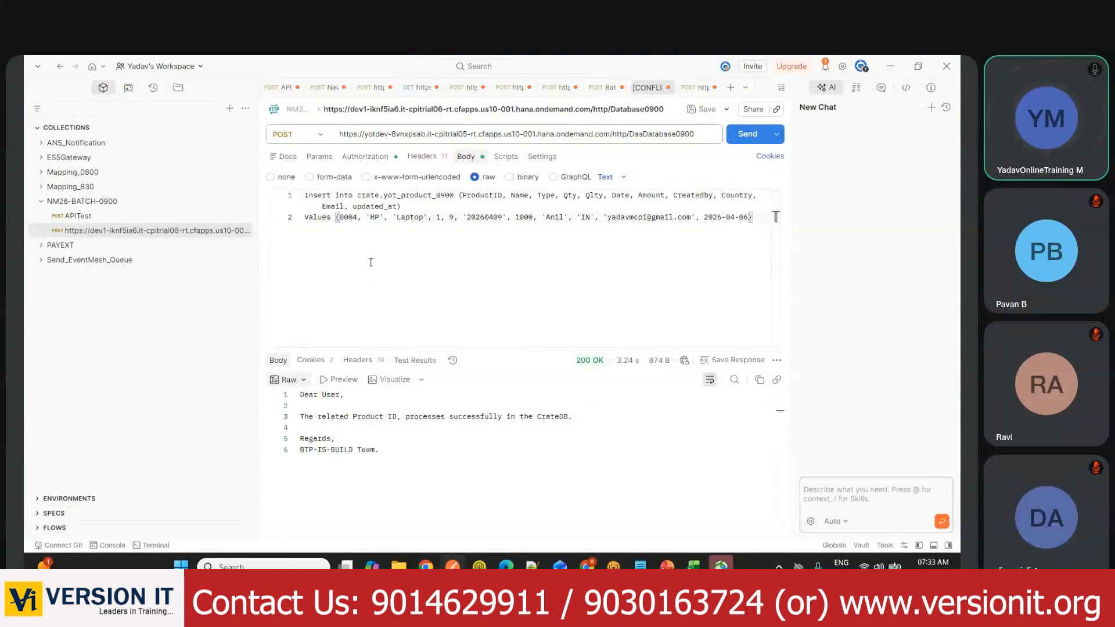
pyautogui.hotkey('ctrl', 'a')
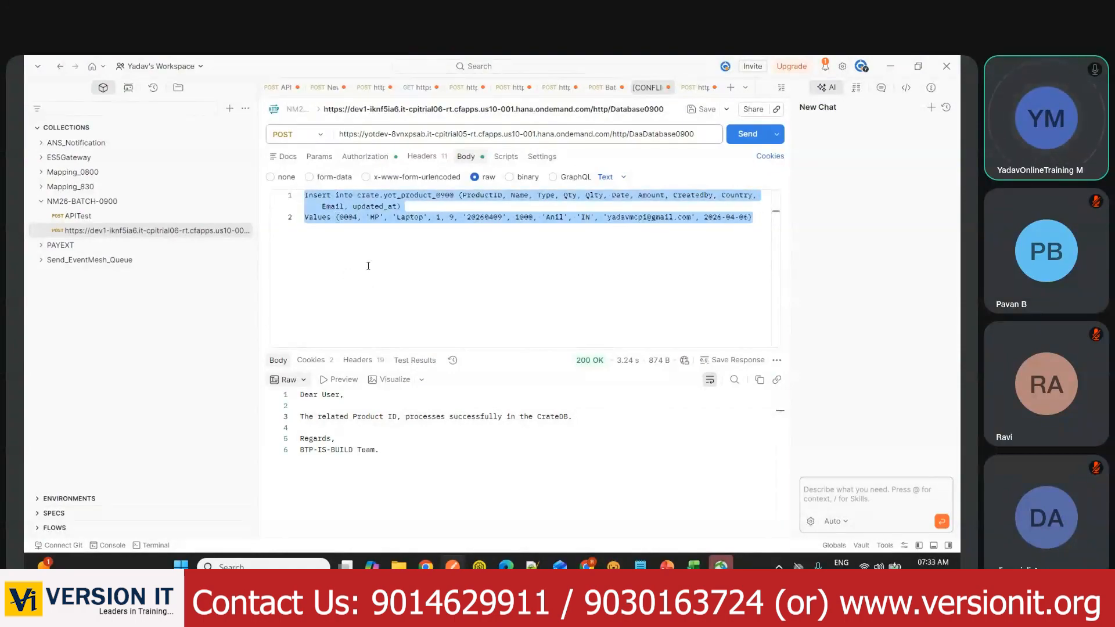
pyautogui.hotkey('ctrl', 'v')
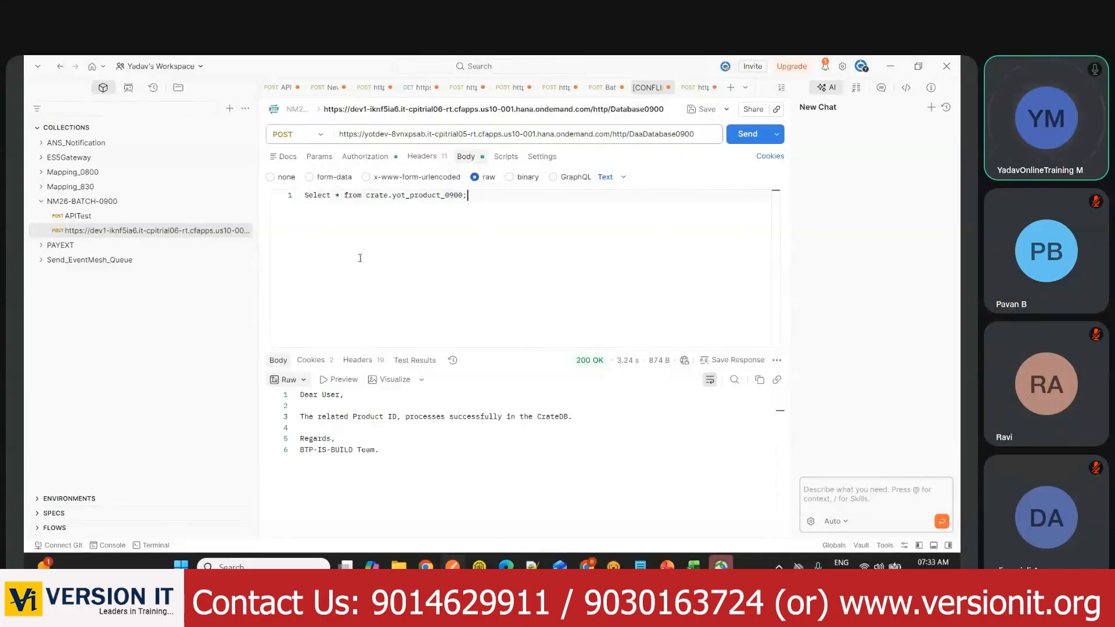
# Step: Send the Select request to the flow and compare the query with the response body
pyautogui.click(750, 138)
pyautogui.moveTo(483, 199); pyautogui.dragTo(304, 197)
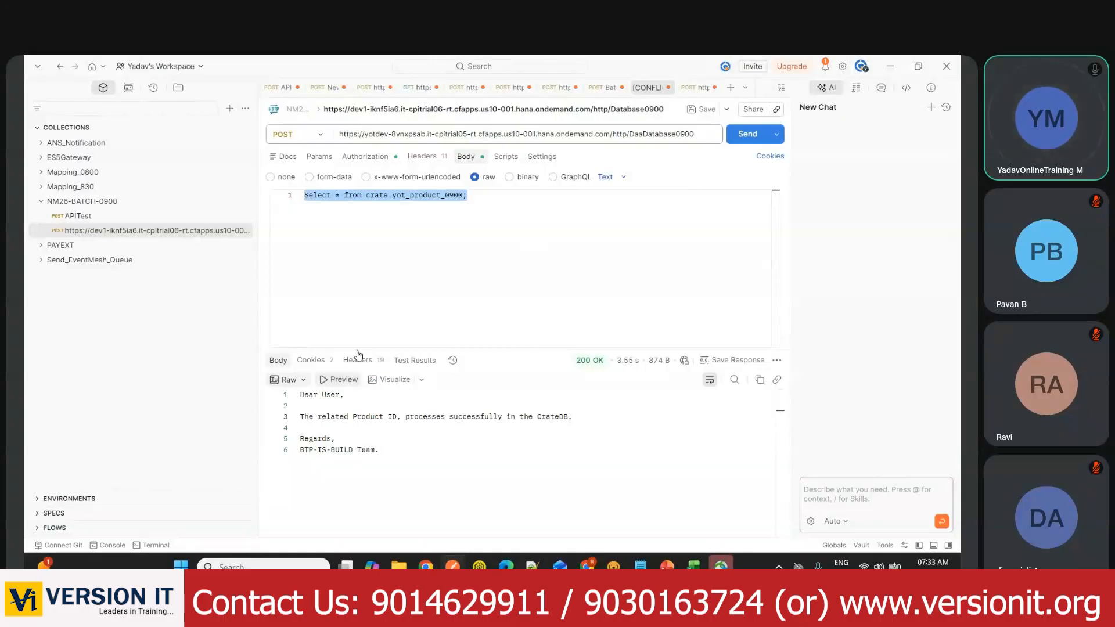
pyautogui.click(494, 205)
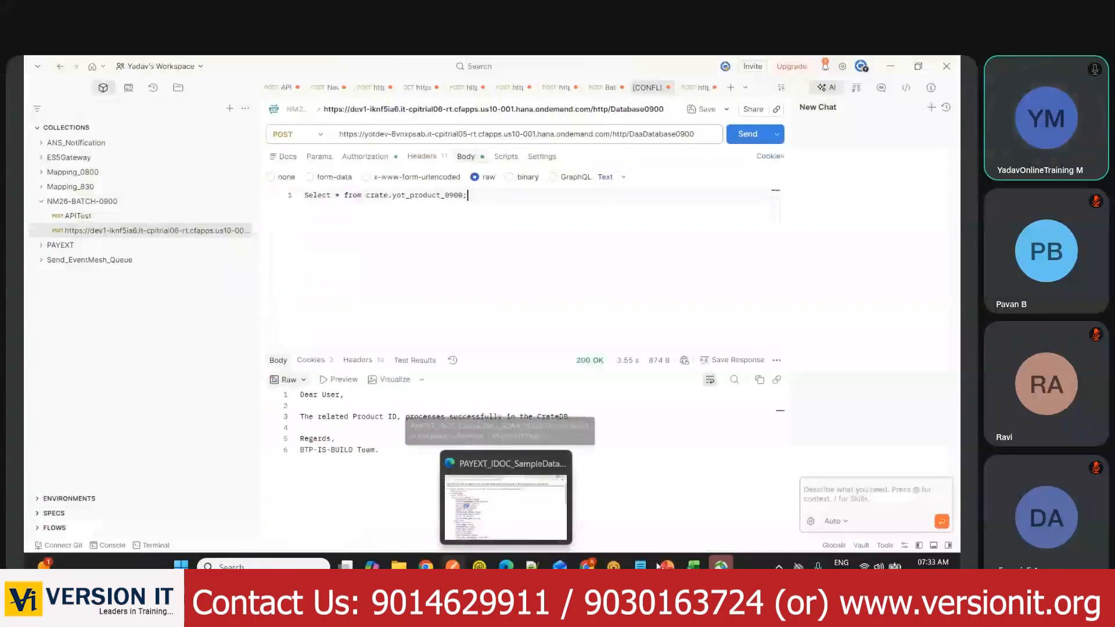
# Step: Switch to Gmail, open the newest PostMan_DatabaseJDBC_ProductData notification email and read its message body
pyautogui.moveTo(586, 565)
pyautogui.click(520, 505)
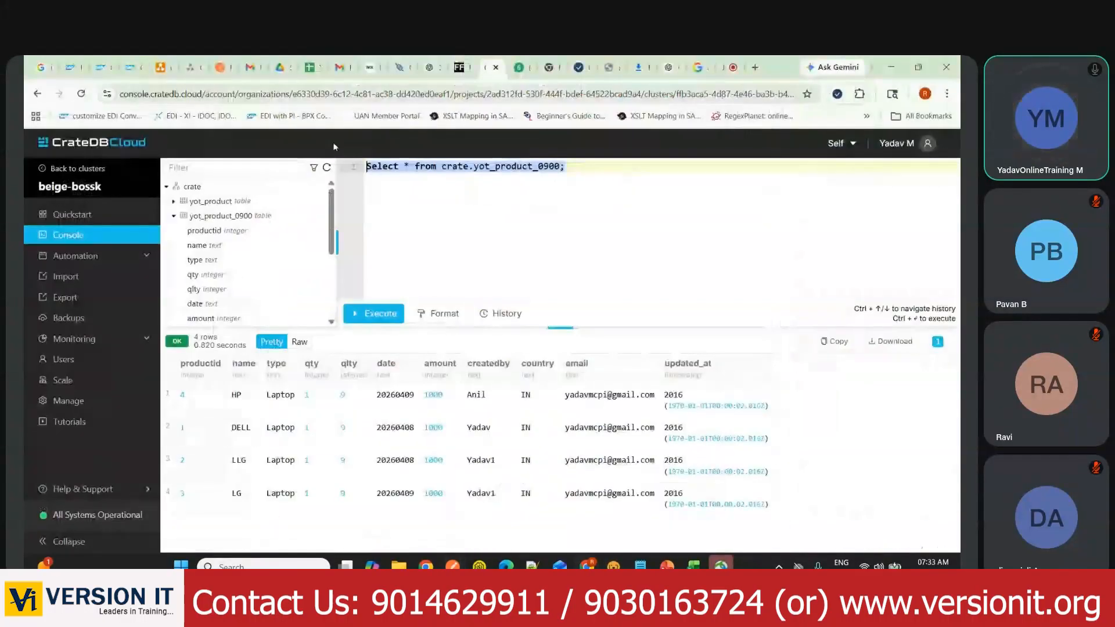
pyautogui.click(339, 67)
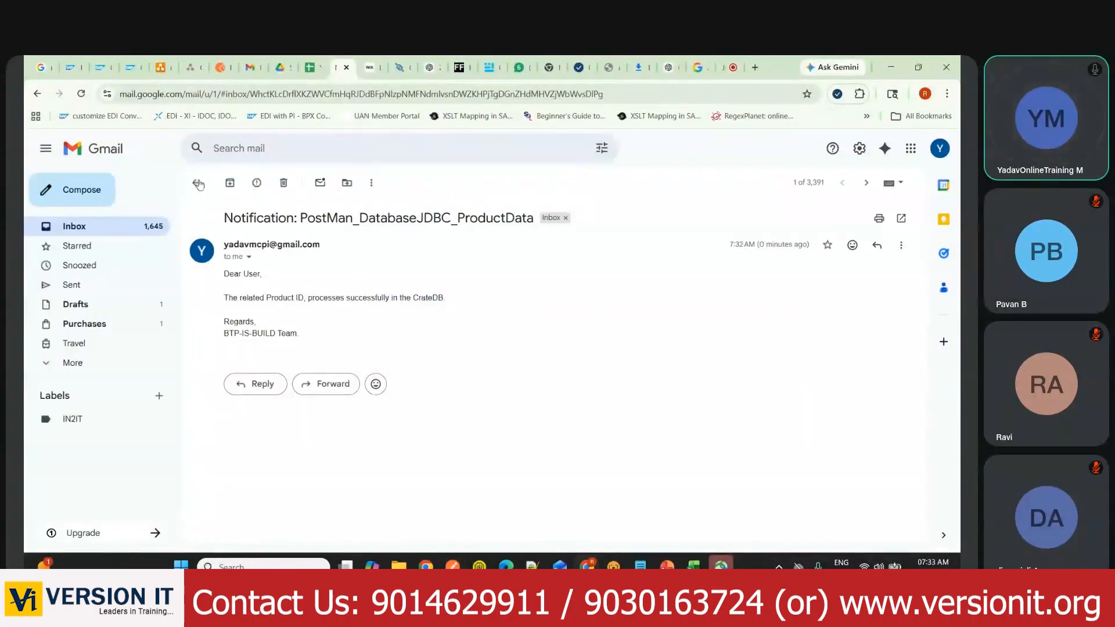
pyautogui.click(195, 182)
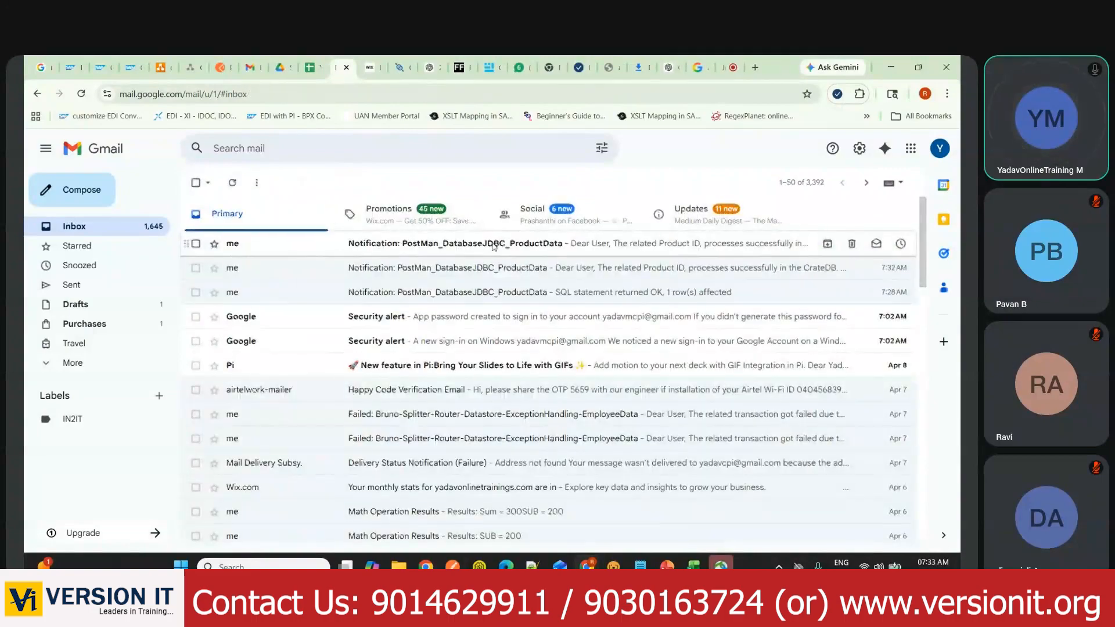
pyautogui.click(494, 245)
pyautogui.moveTo(224, 277); pyautogui.dragTo(289, 336)
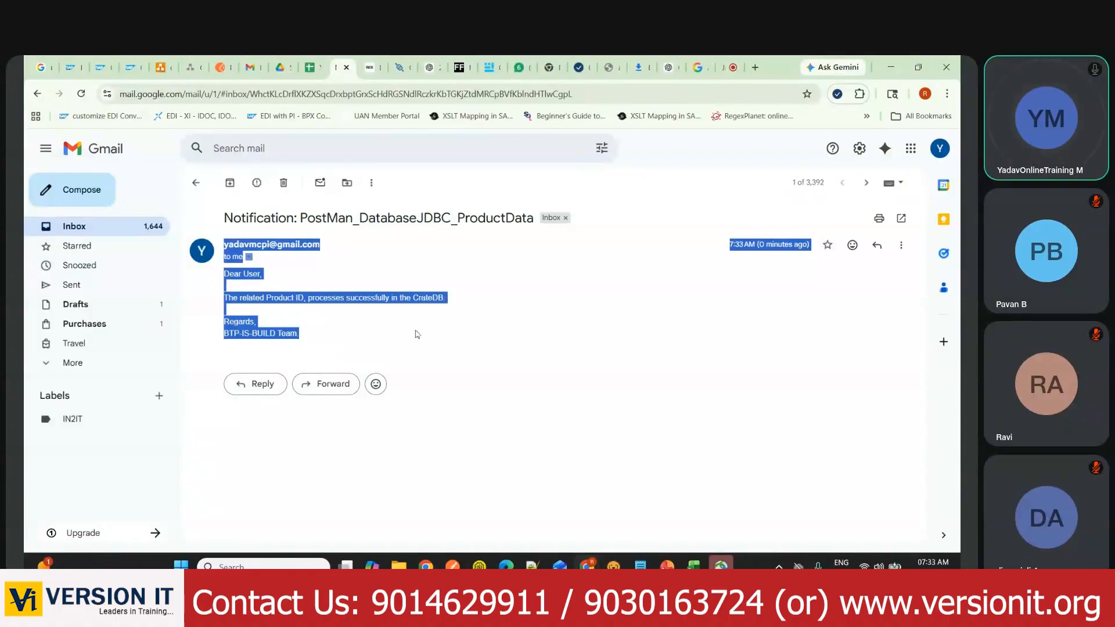
pyautogui.click(418, 334)
pyautogui.moveTo(225, 273); pyautogui.dragTo(341, 341)
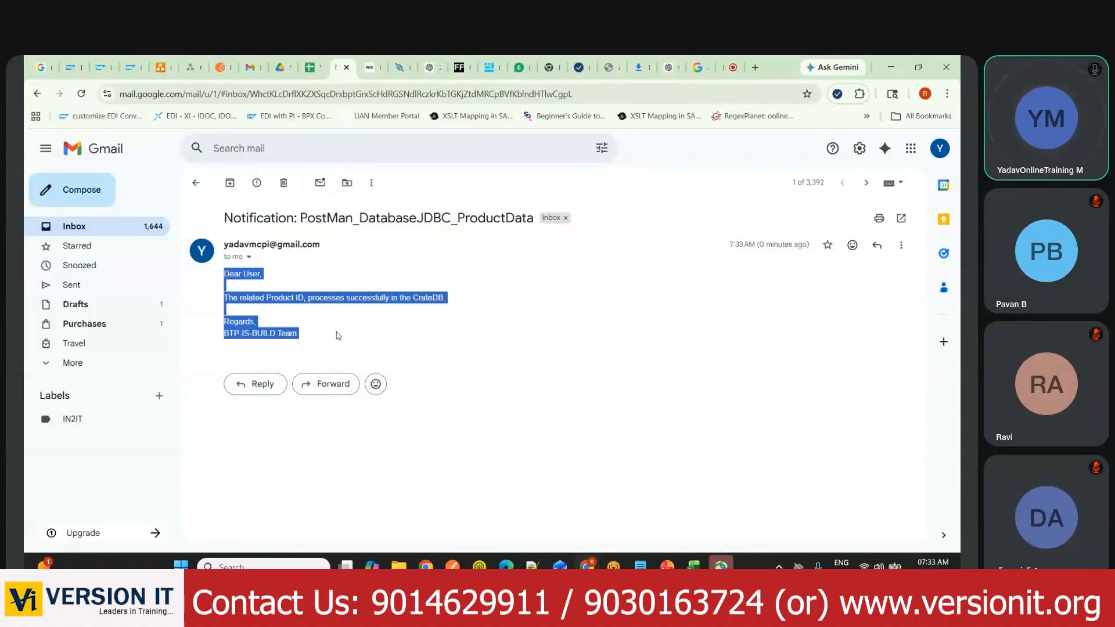
pyautogui.click(435, 335)
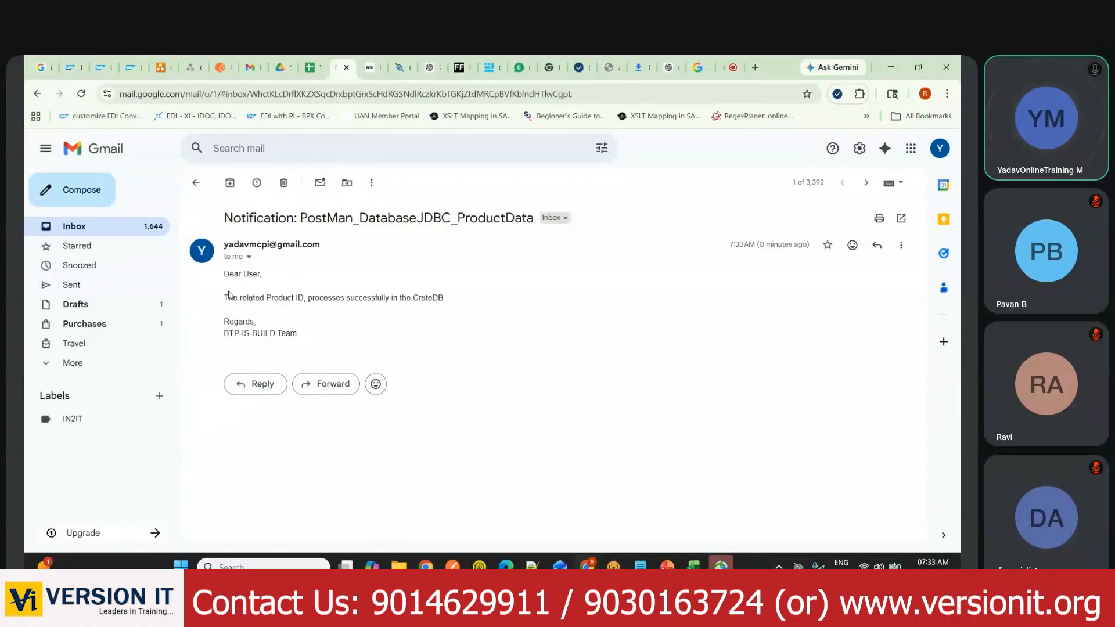
pyautogui.moveTo(223, 277); pyautogui.dragTo(301, 339)
pyautogui.click(237, 286)
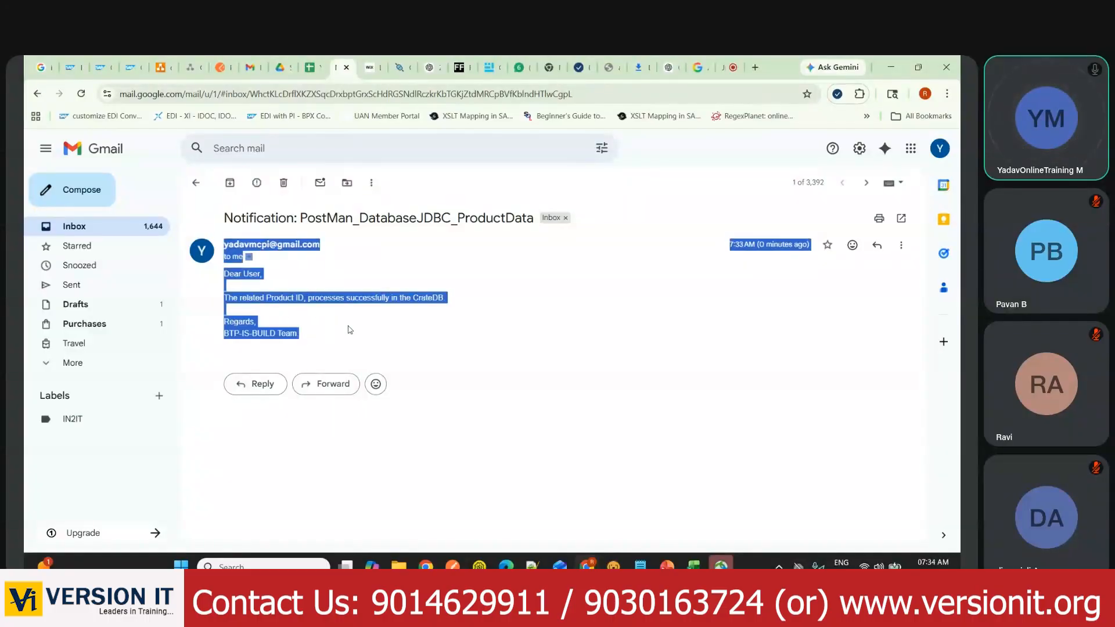
pyautogui.click(351, 328)
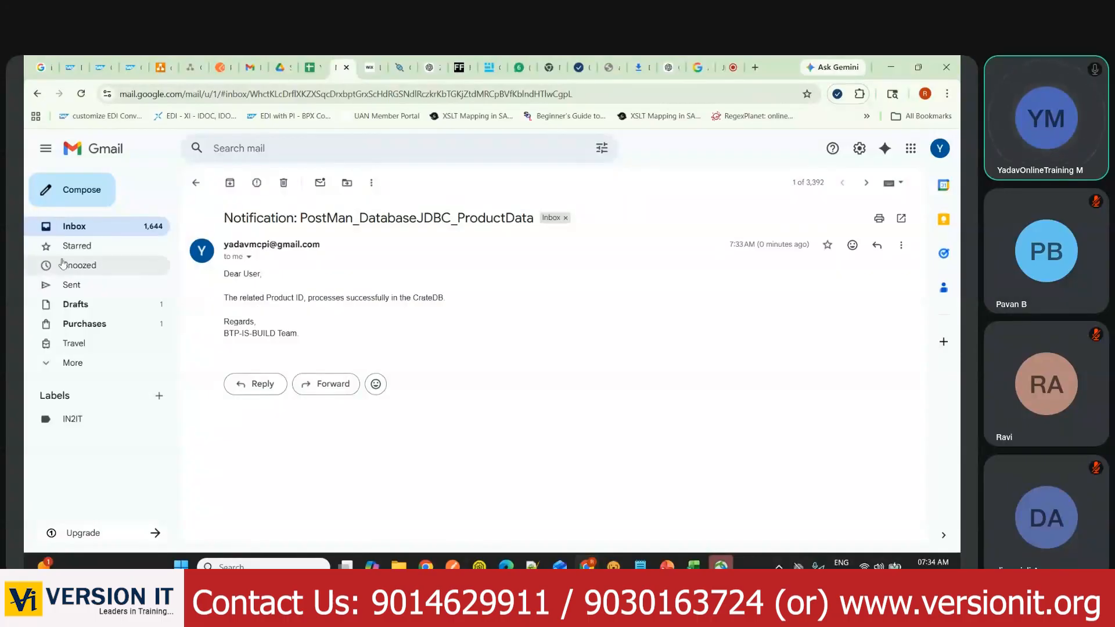
# Step: In the integration flow, load the 07:33:25 run's trace and display the beautified message body before the Email Notification step
pyautogui.click(128, 69)
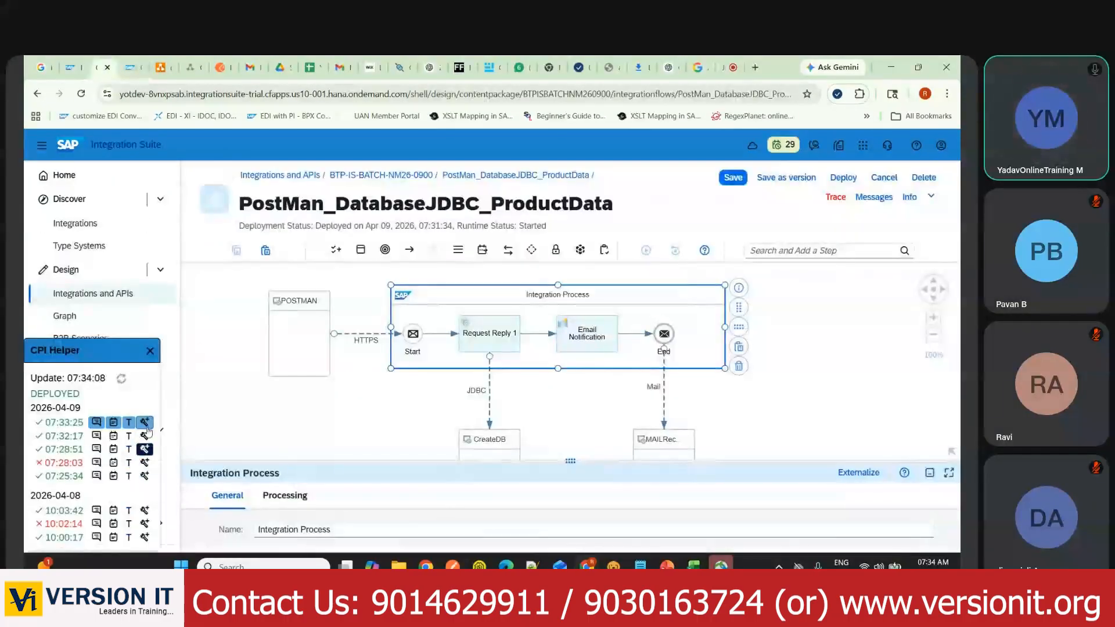
pyautogui.click(146, 423)
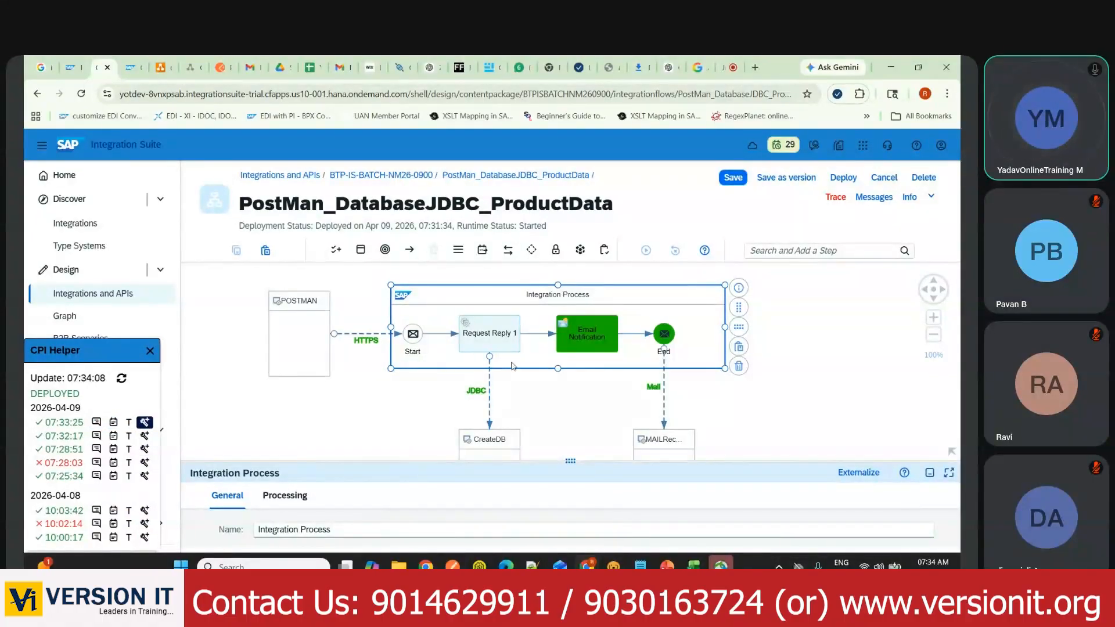
pyautogui.click(588, 333)
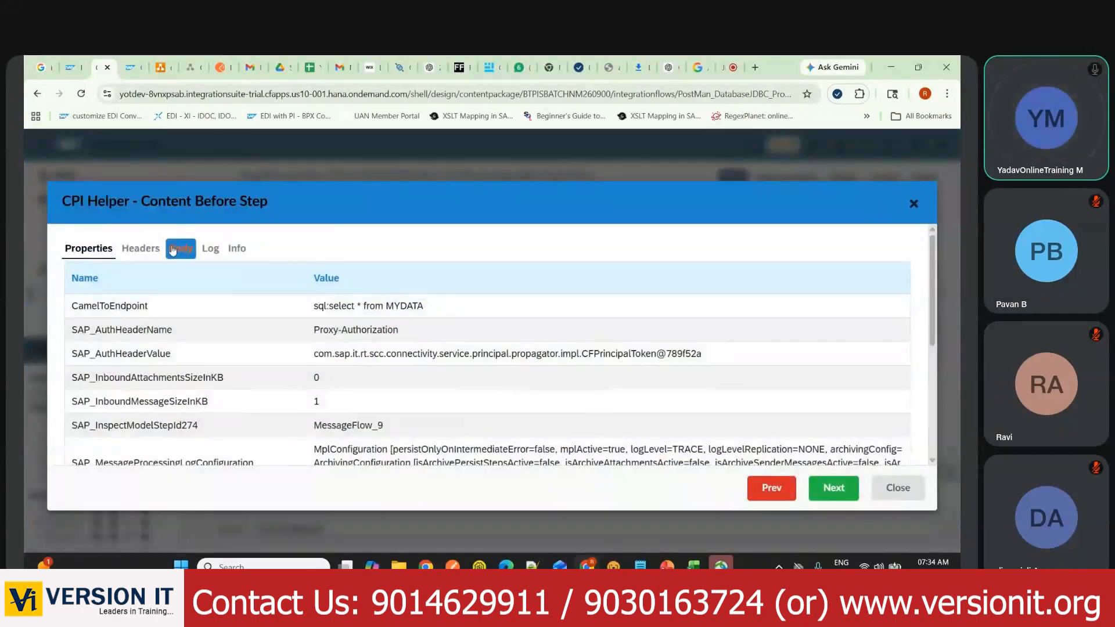
pyautogui.click(180, 250)
pyautogui.click(91, 269)
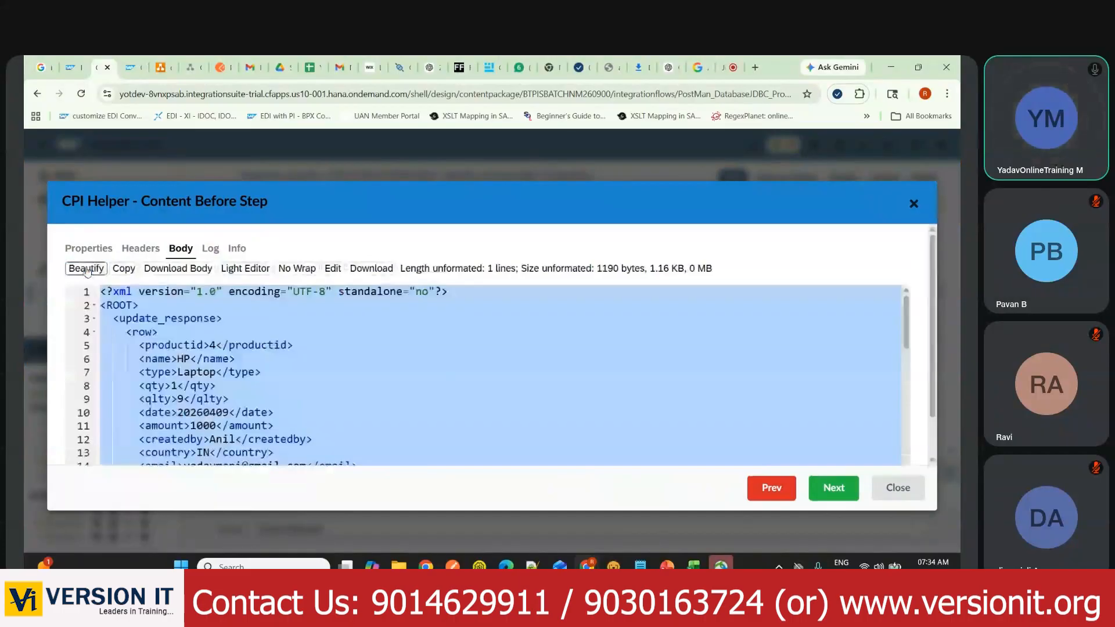
# Step: Examine all the product rows in the XML payload entering the Email Notification step, and close the trace content
pyautogui.scroll(-10, 273, 366)
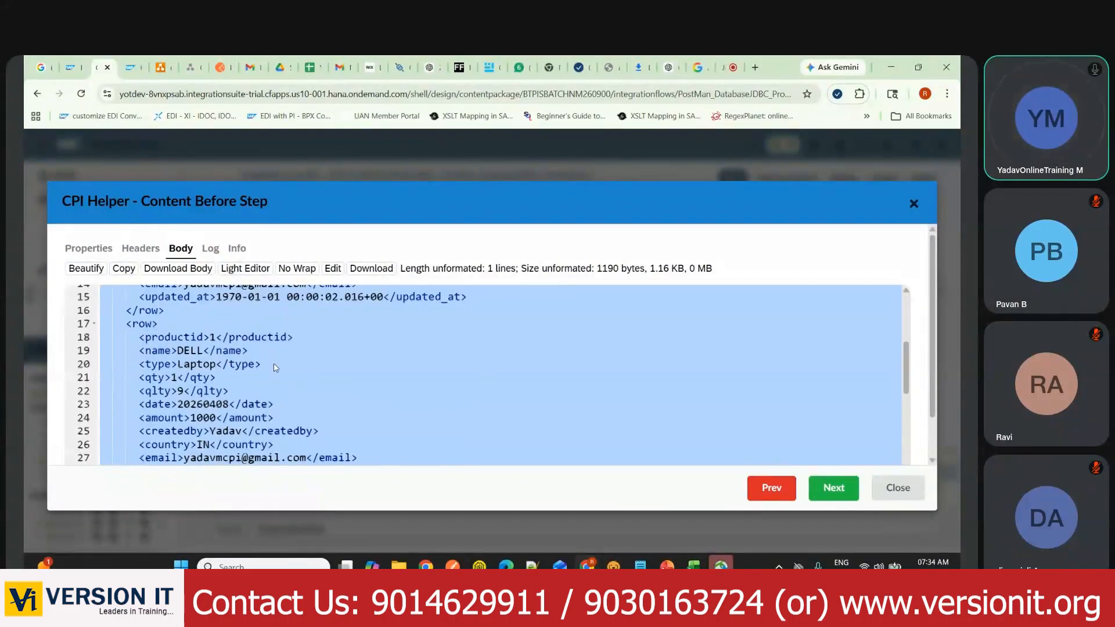
pyautogui.scroll(-3, 272, 381)
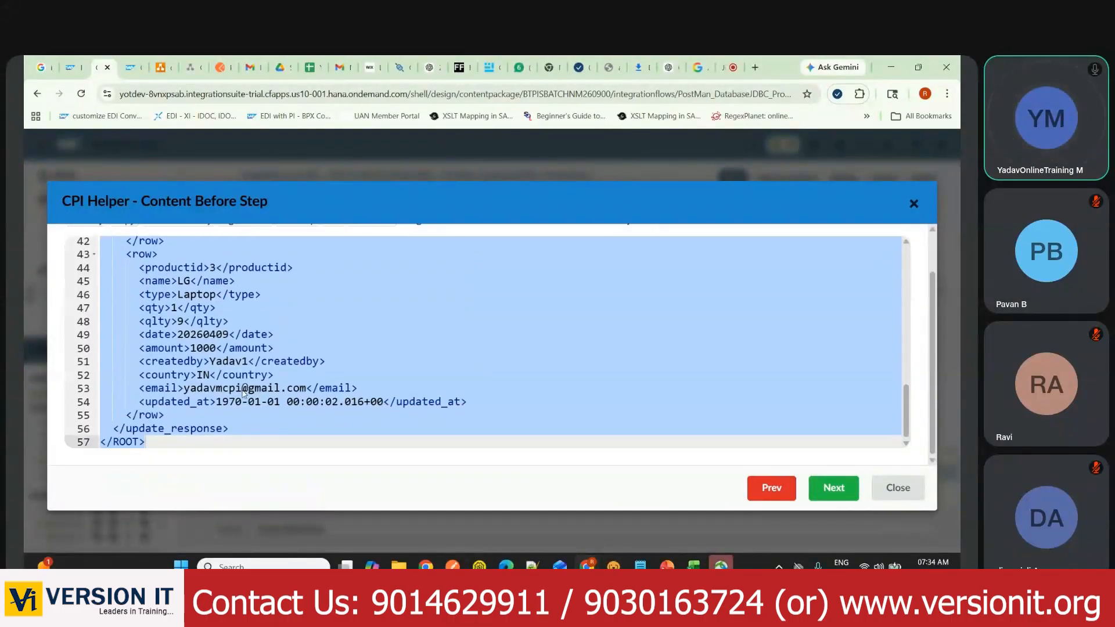
pyautogui.scroll(10, 242, 393)
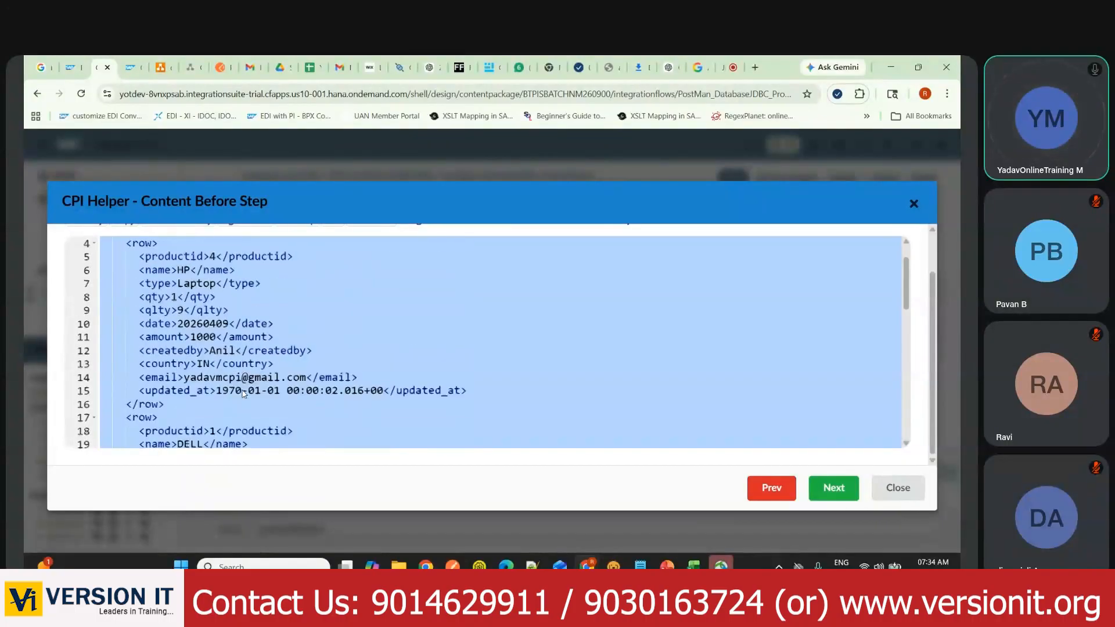
pyautogui.scroll(5, 243, 393)
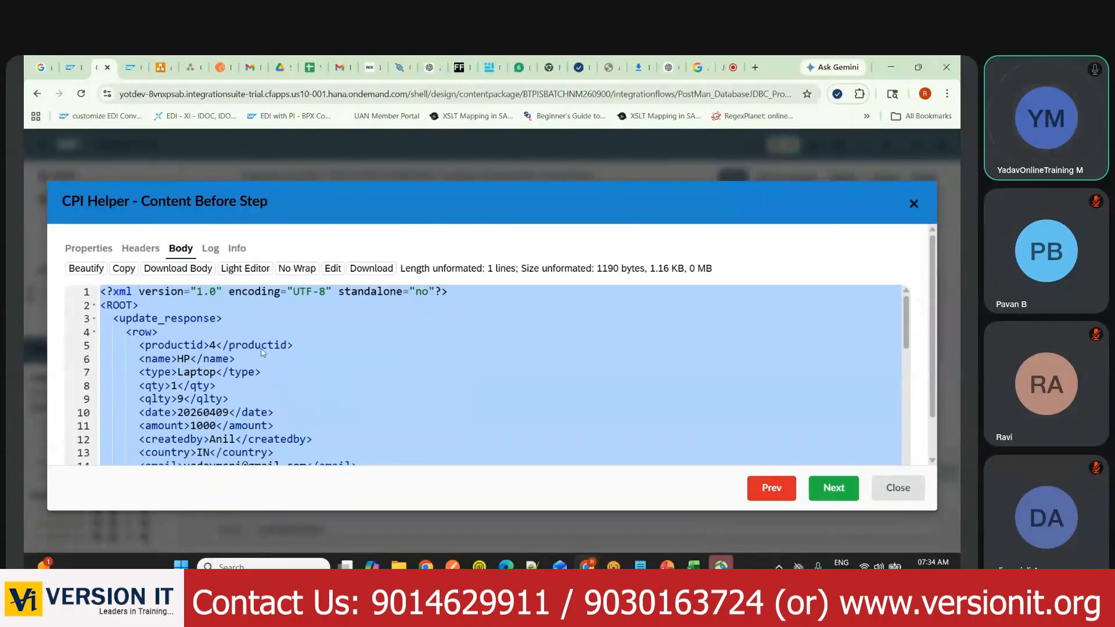
pyautogui.scroll(-2, 262, 355)
pyautogui.scroll(-2, 260, 414)
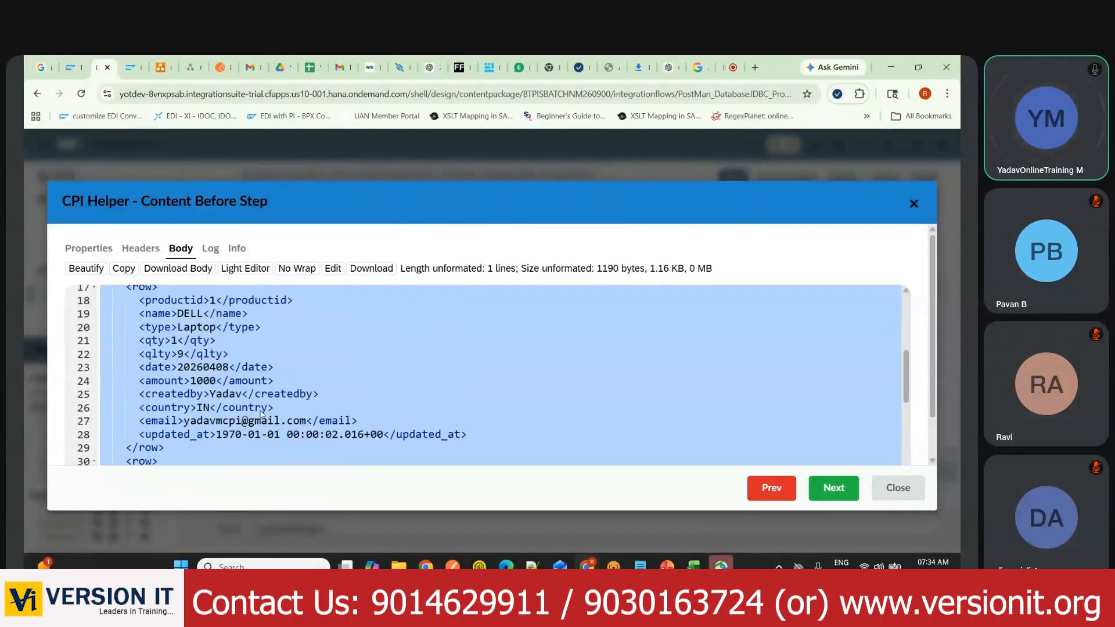
pyautogui.scroll(-2, 192, 342)
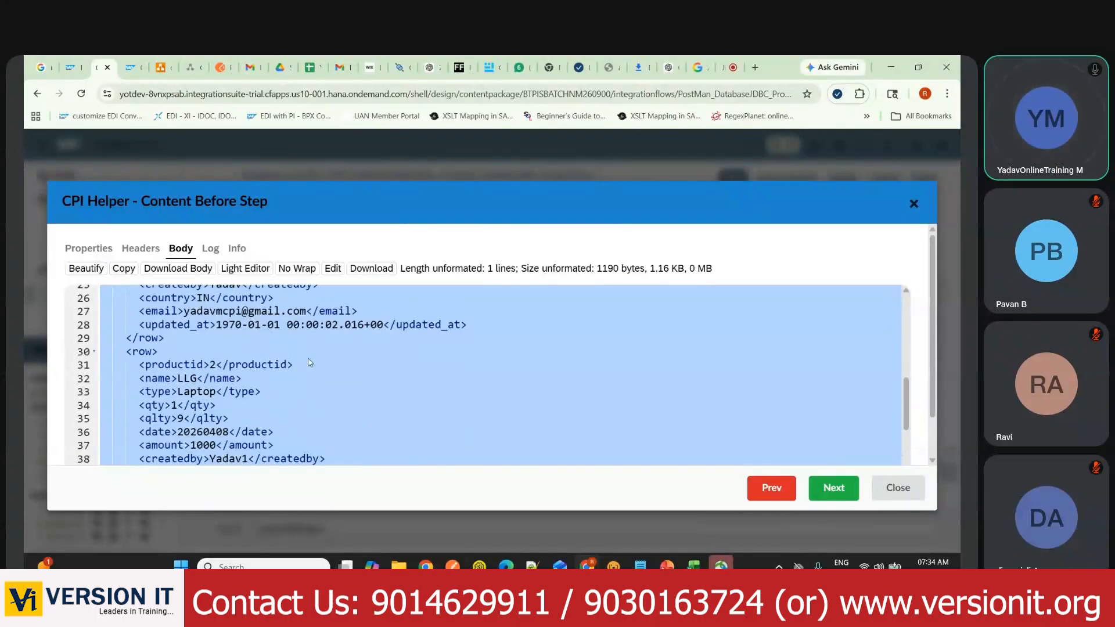
pyautogui.scroll(-3, 287, 384)
pyautogui.scroll(-2, 210, 399)
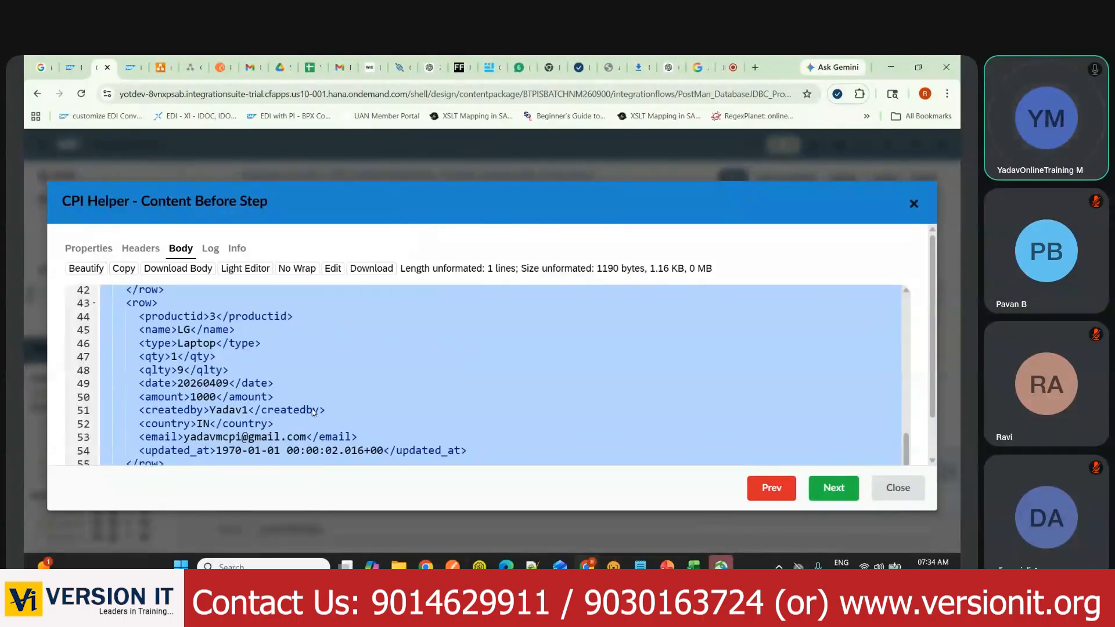
pyautogui.click(899, 490)
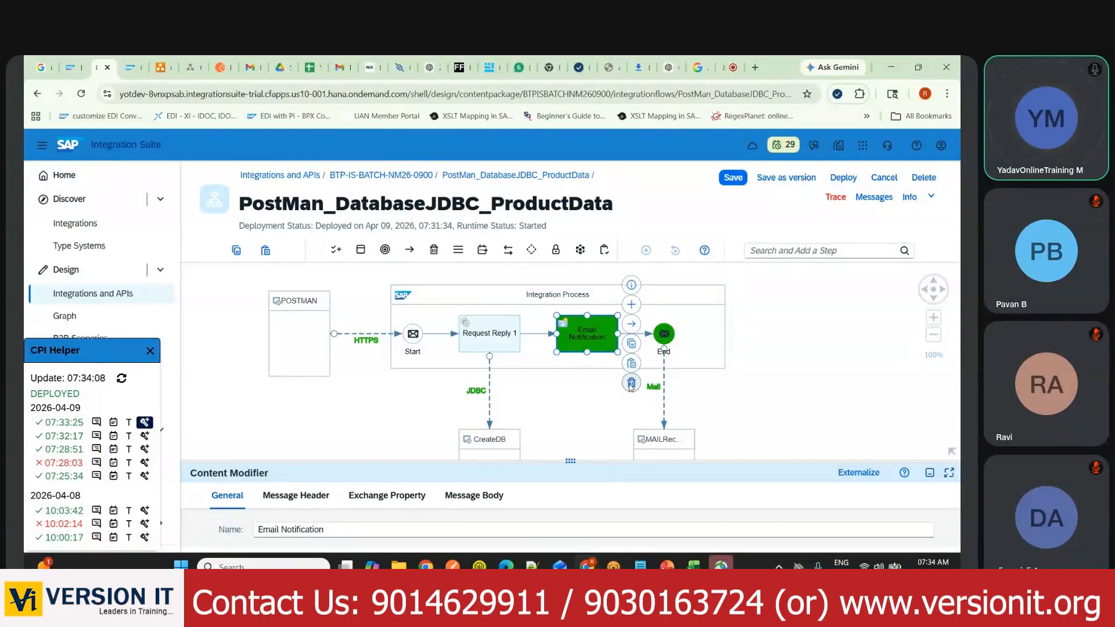
# Step: Delete the Email Notification content modifier from PostMan_DatabaseJDBC_ProductData, and save and deploy the flow
pyautogui.click(632, 384)
pyautogui.click(737, 179)
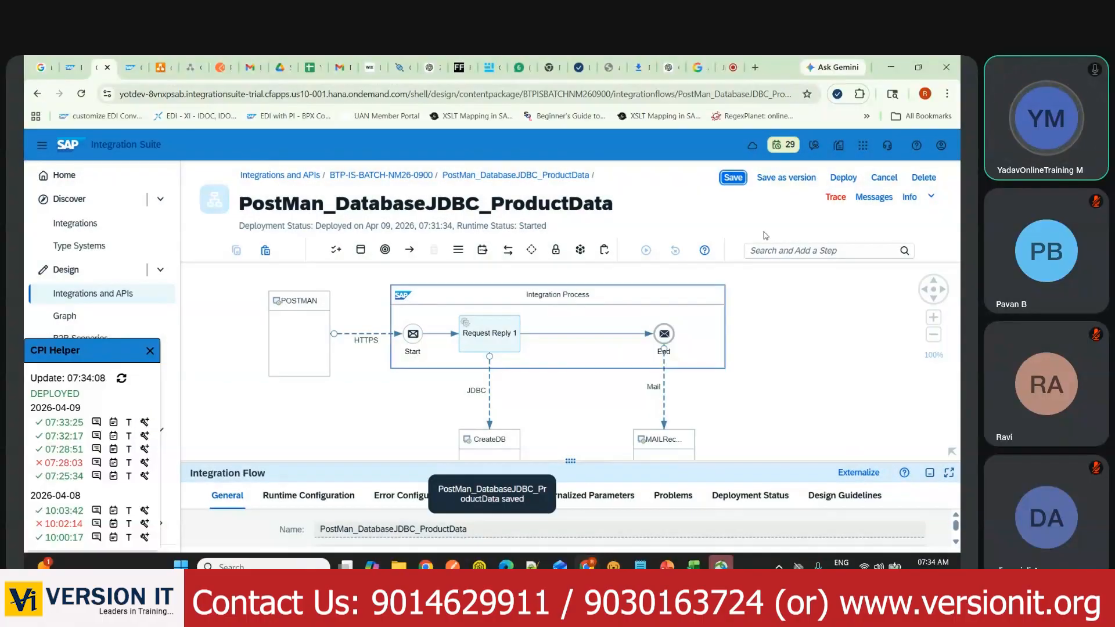
pyautogui.click(844, 178)
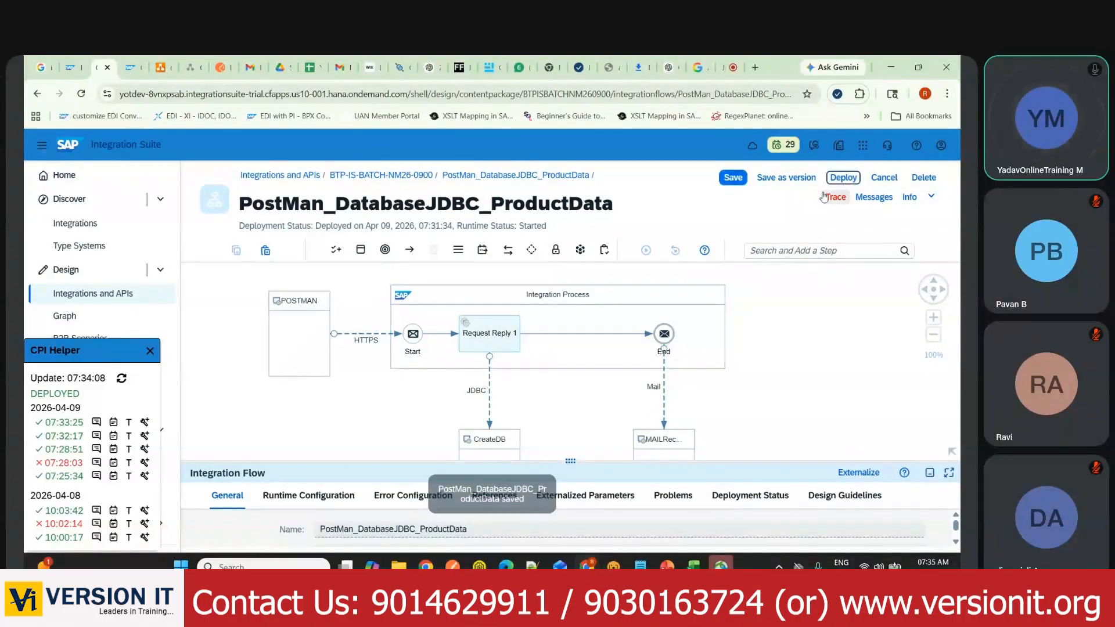
pyautogui.click(563, 389)
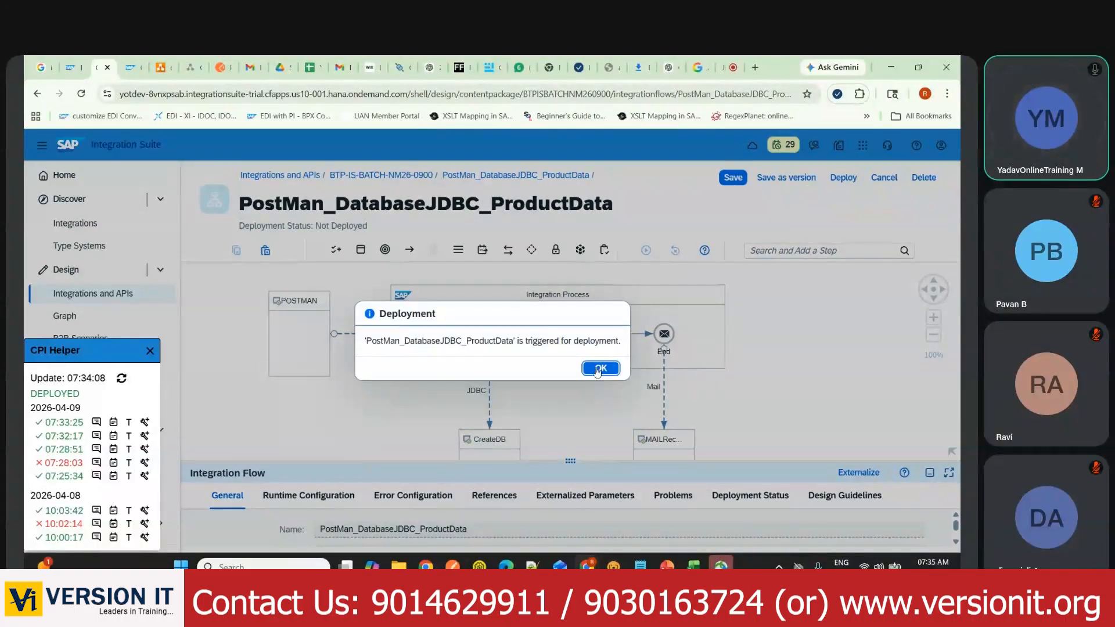
pyautogui.click(600, 369)
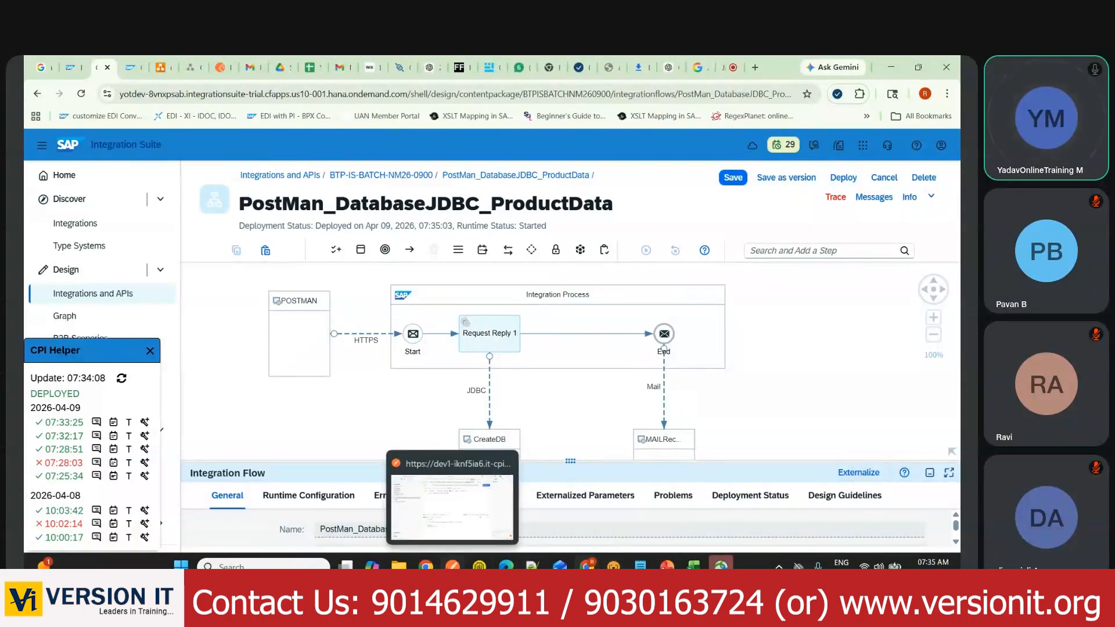
# Step: Deploy PostMan_DatabaseJDBC_ProductData once more with the Cloud Integration runtime profile
pyautogui.click(434, 451)
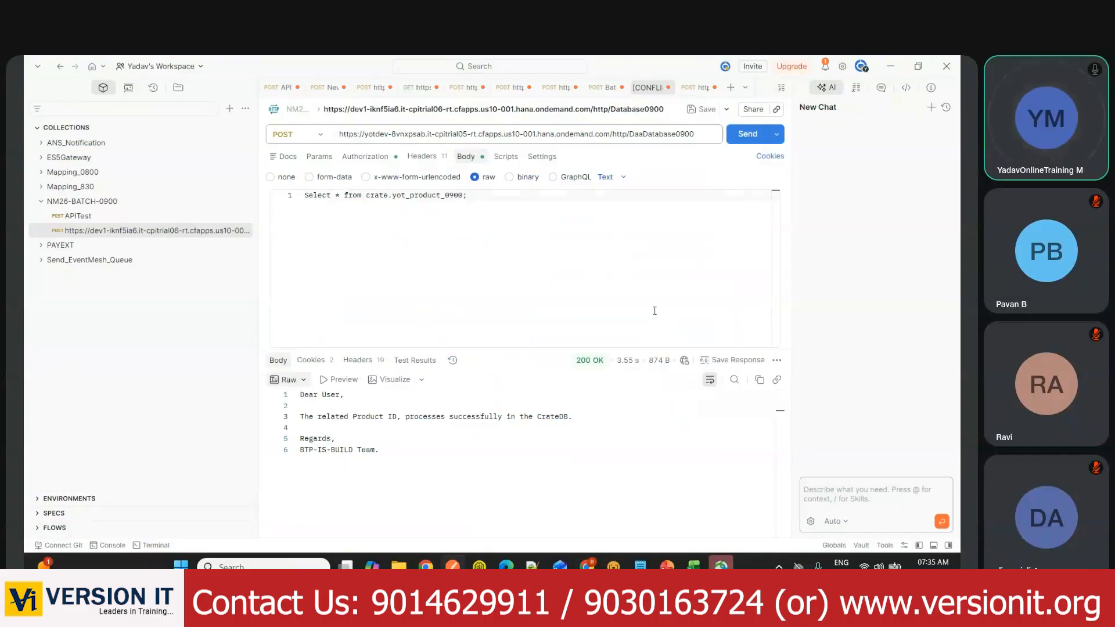
pyautogui.hotkey('alt', 'Tab')
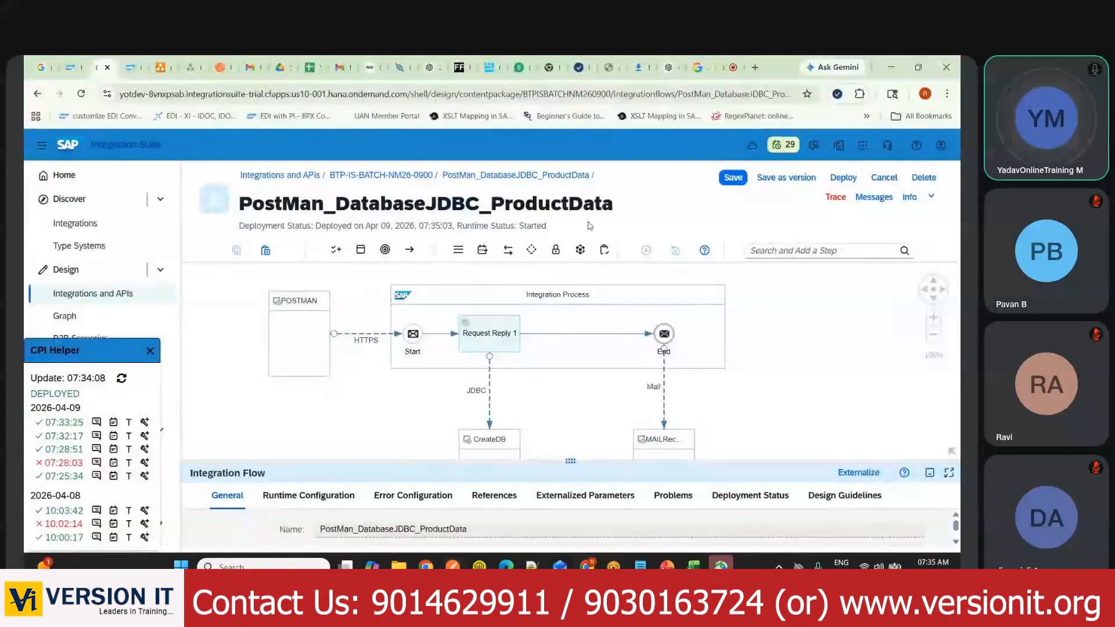
pyautogui.click(843, 177)
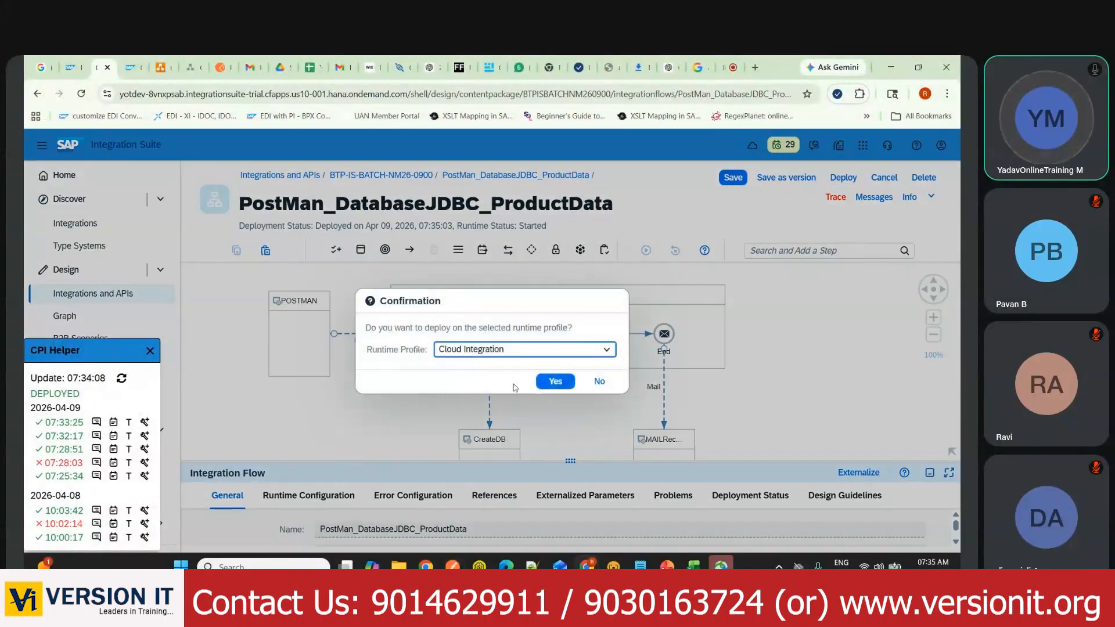
pyautogui.click(550, 382)
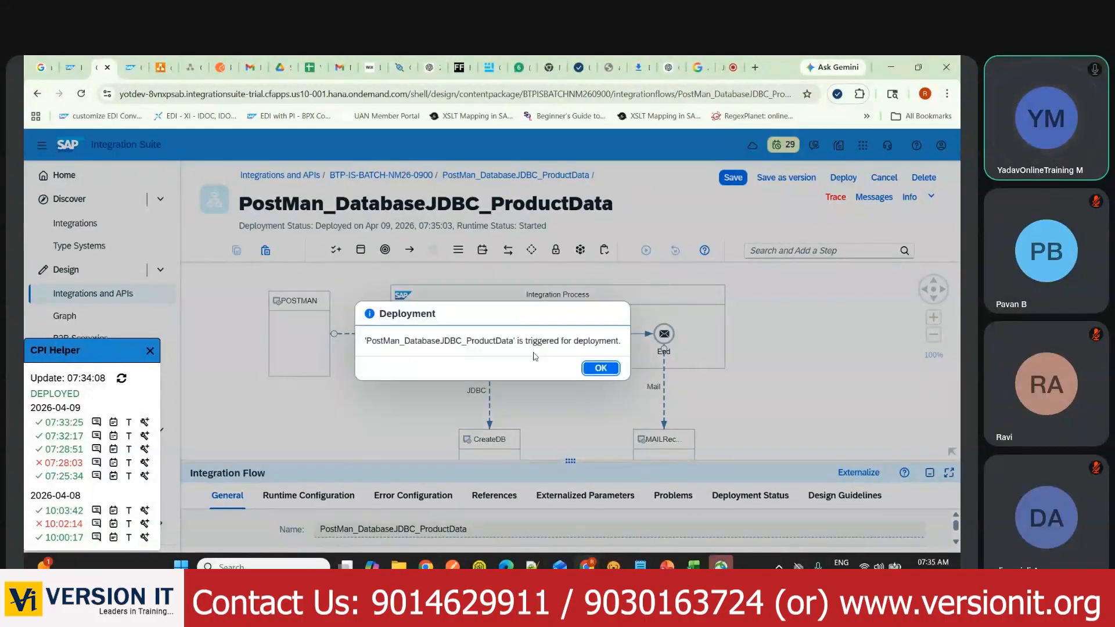
pyautogui.click(598, 369)
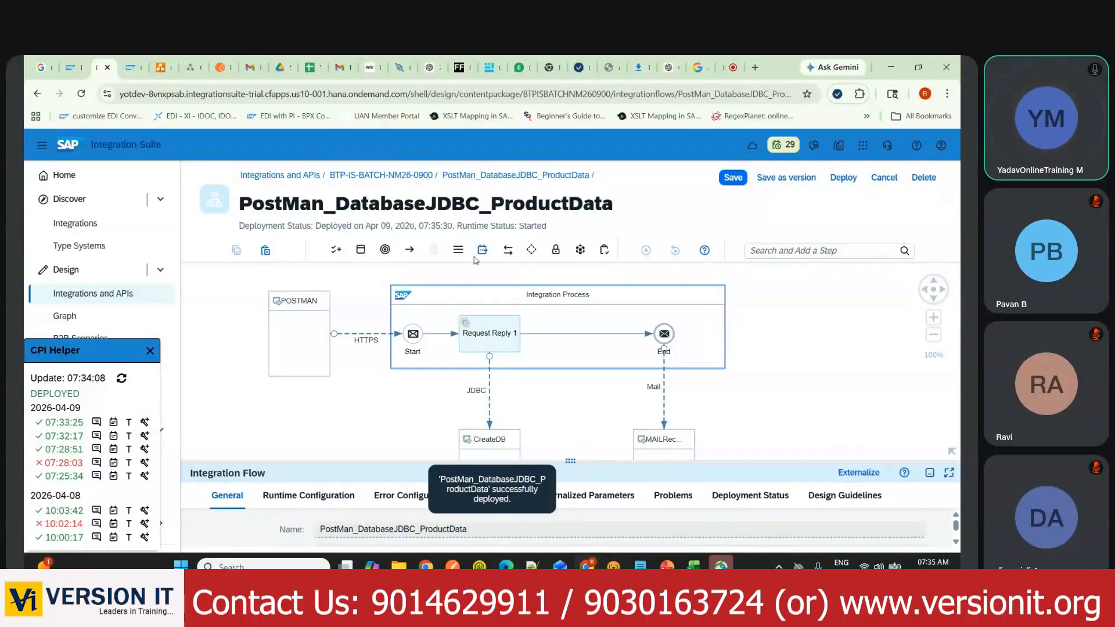
# Step: Switch to Postman and send the "Select * from crate.yot_product_0900;" request to the redeployed flow
pyautogui.hotkey('alt', 'Tab')
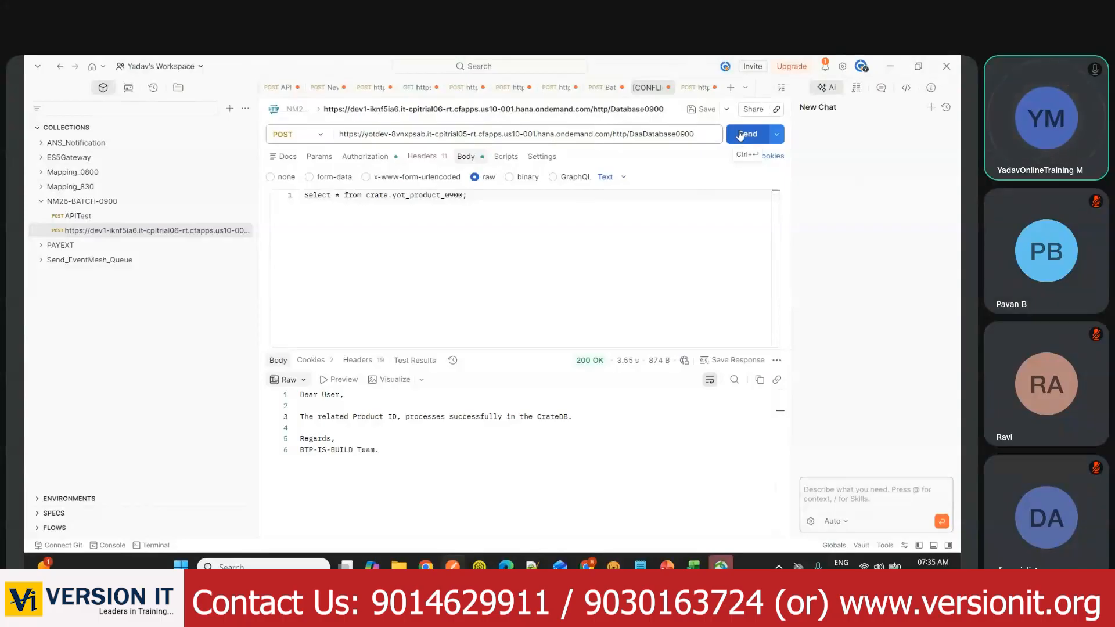
pyautogui.moveTo(307, 196); pyautogui.dragTo(468, 194)
pyautogui.click(483, 230)
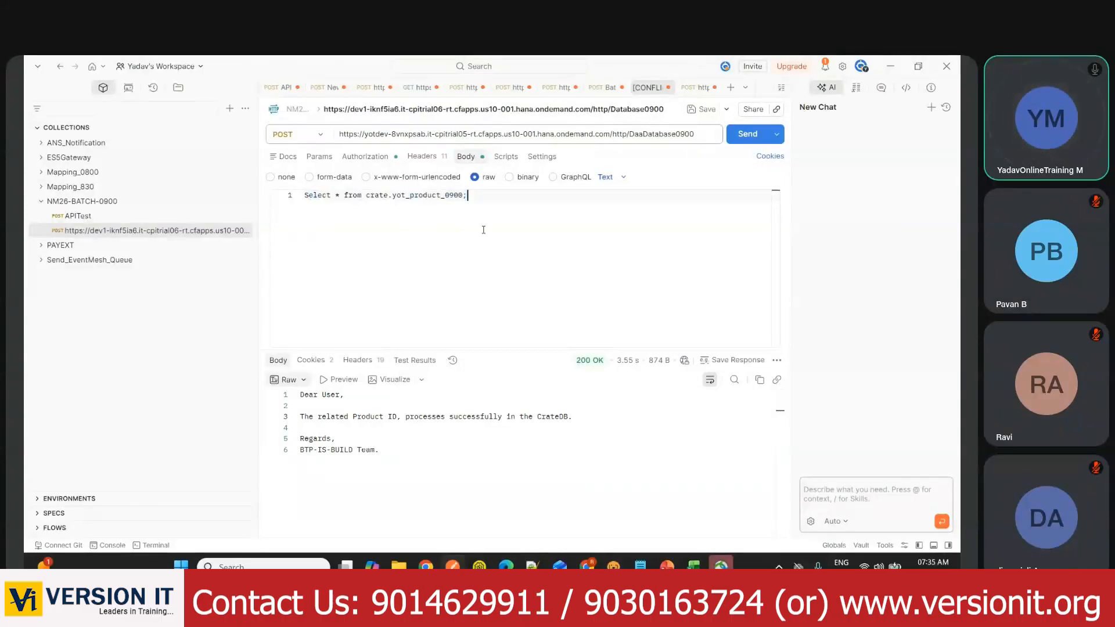
pyautogui.click(748, 134)
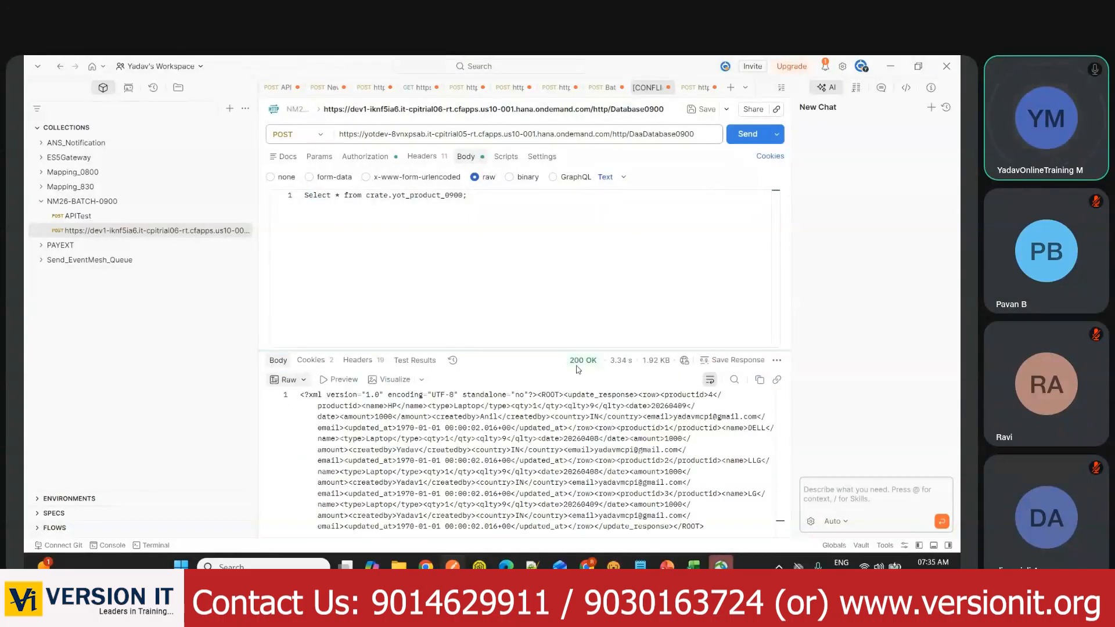
# Step: Display the Select response as XML and examine the returned product rows, highlighting the HP row's fields
pyautogui.click(286, 380)
pyautogui.click(299, 413)
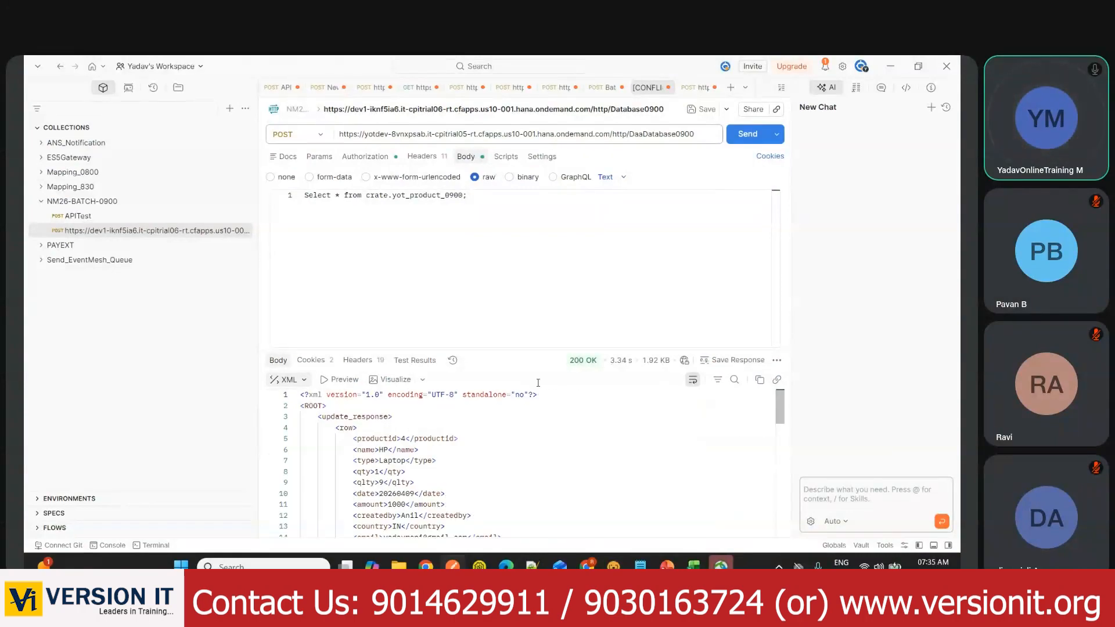
pyautogui.scroll(-3, 538, 384)
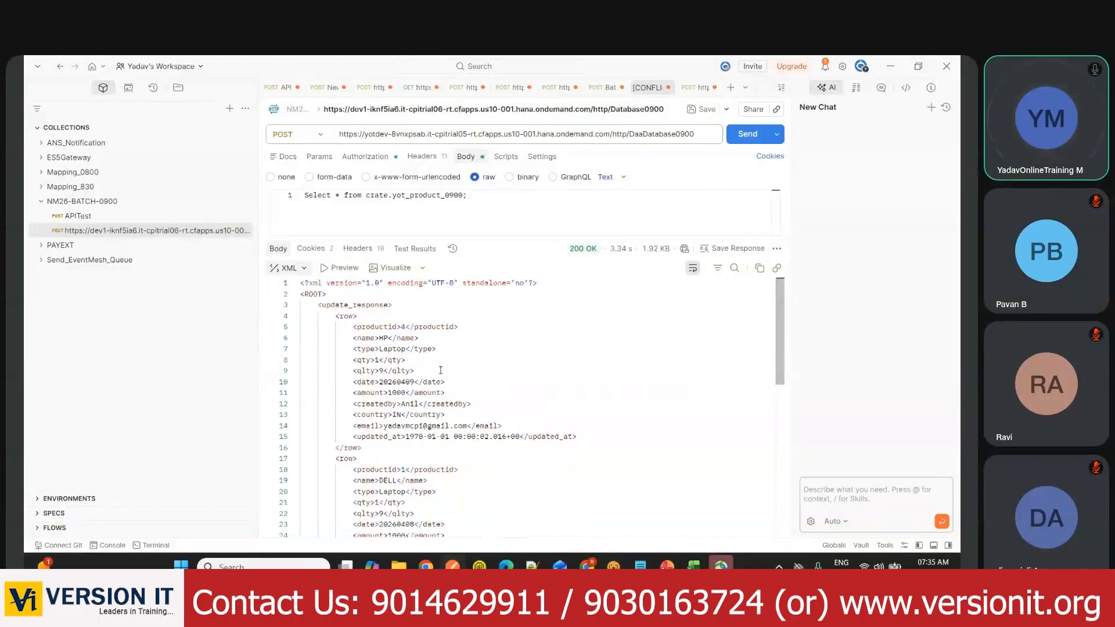
pyautogui.scroll(-5, 441, 370)
pyautogui.scroll(5, 404, 410)
pyautogui.moveTo(354, 328); pyautogui.dragTo(605, 435)
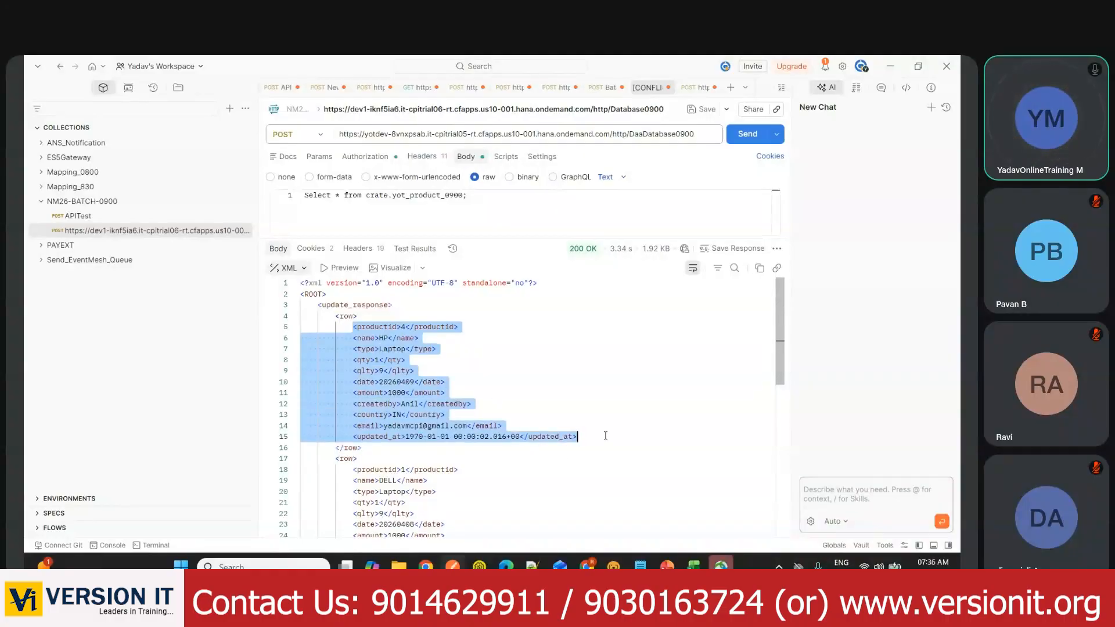
# Step: Review the remaining product rows of the XML response down to its closing ROOT tag
pyautogui.scroll(-6, 601, 439)
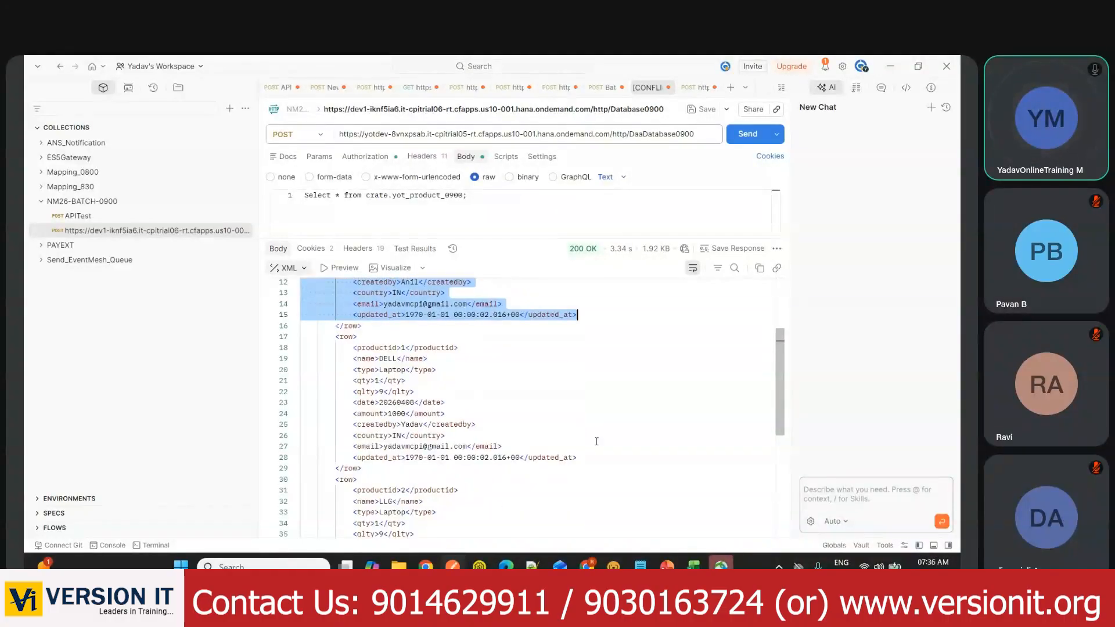
pyautogui.scroll(5, 484, 482)
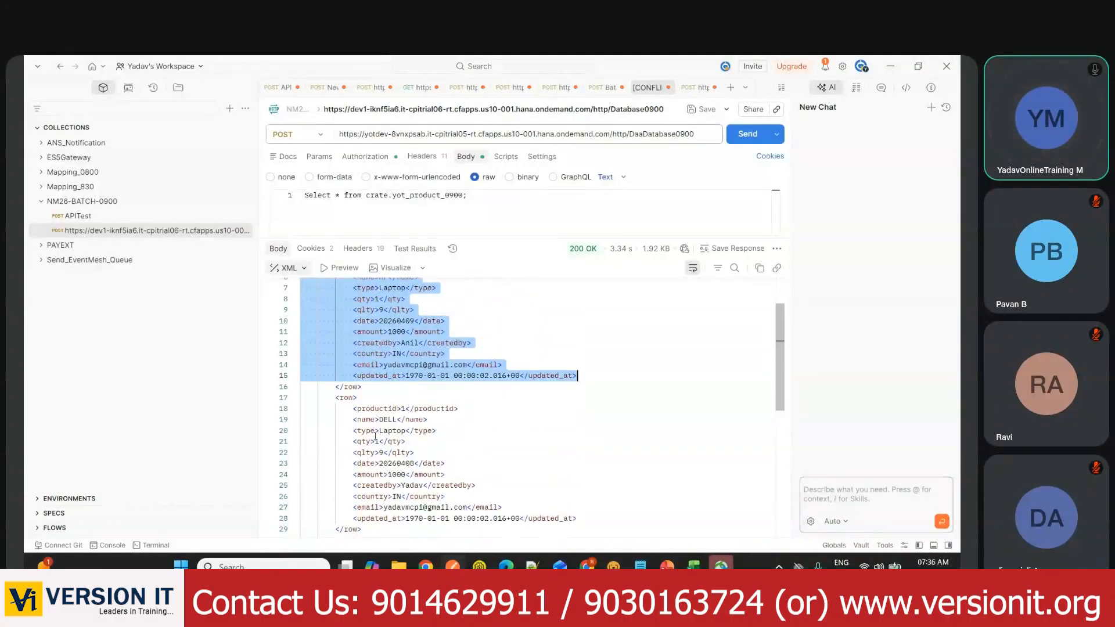
pyautogui.scroll(-5, 424, 437)
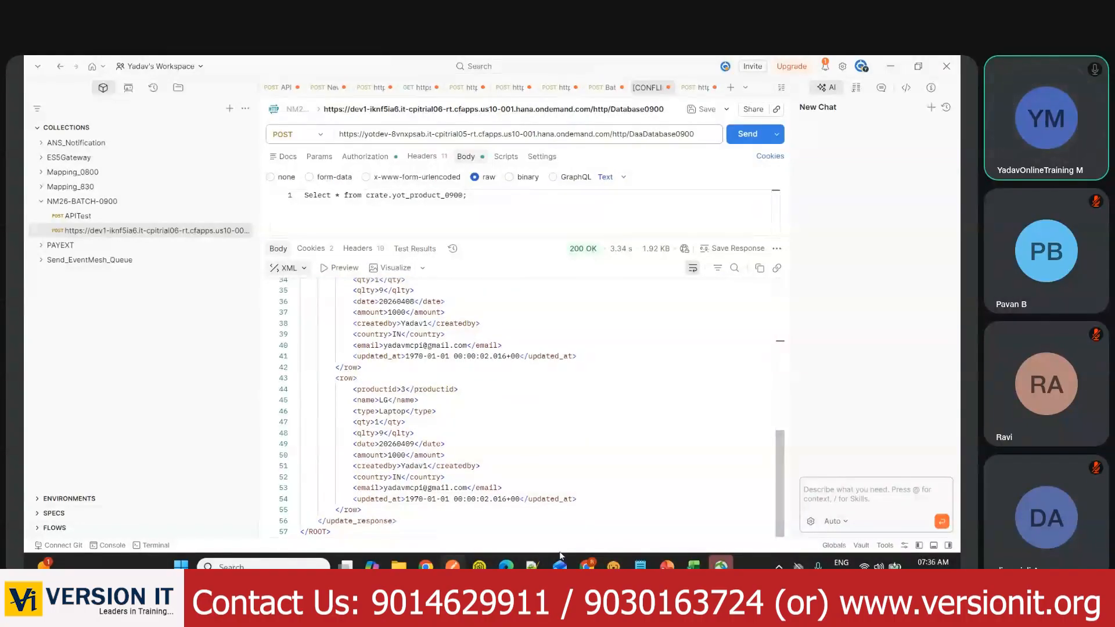
# Step: Switch to the Gmail inbox and read the newest "Notification: PostMan_DatabaseJDBC_ProductData" email to check its body
pyautogui.moveTo(588, 564)
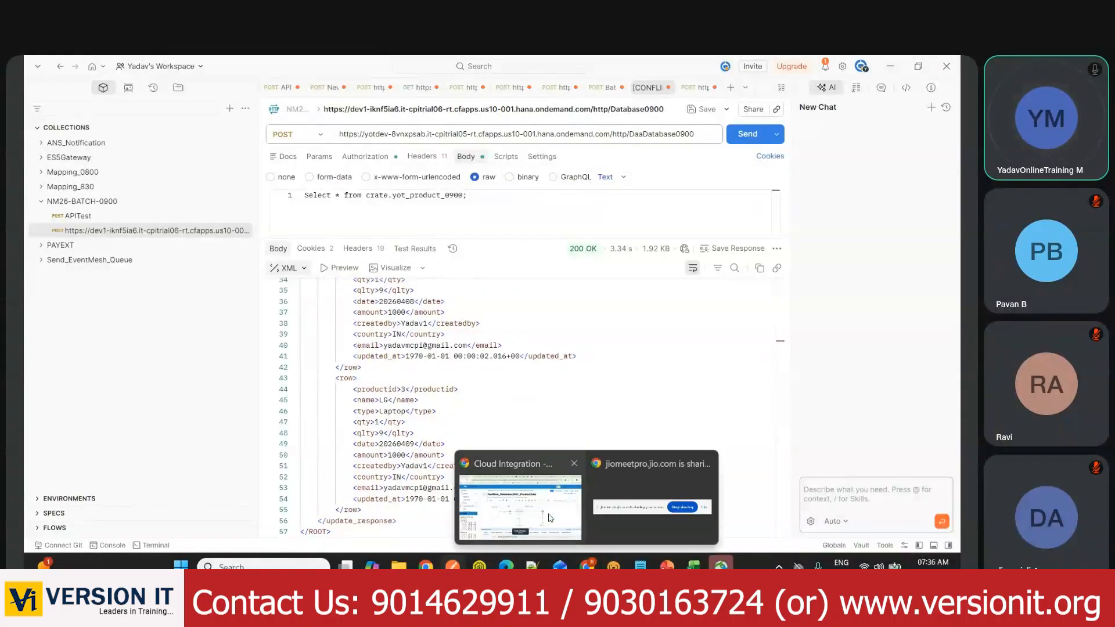
pyautogui.click(533, 503)
pyautogui.click(341, 67)
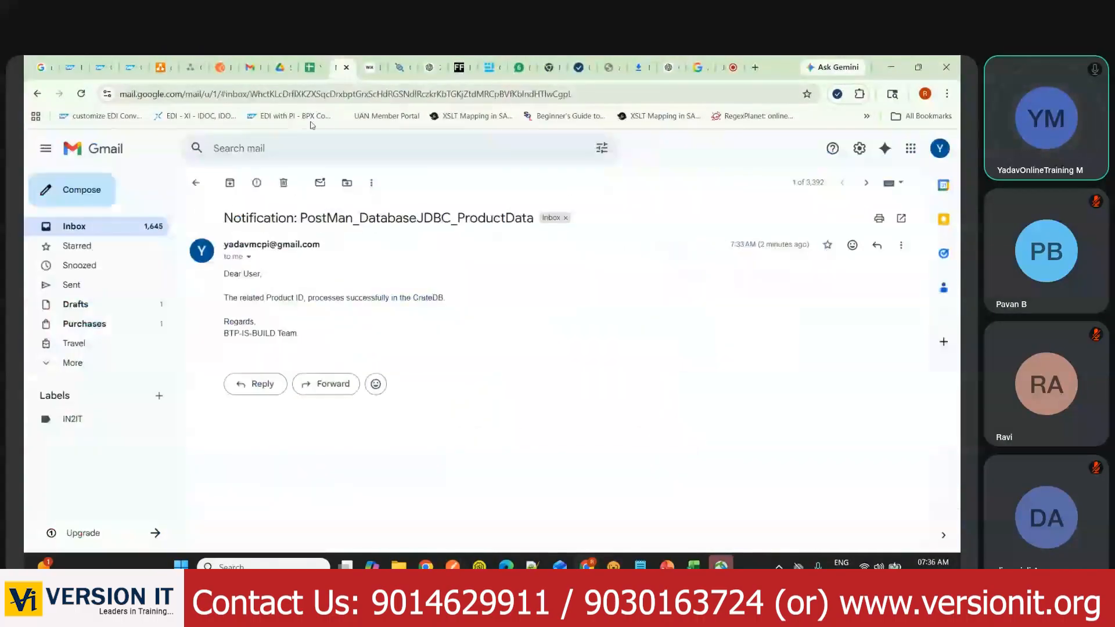
pyautogui.click(196, 183)
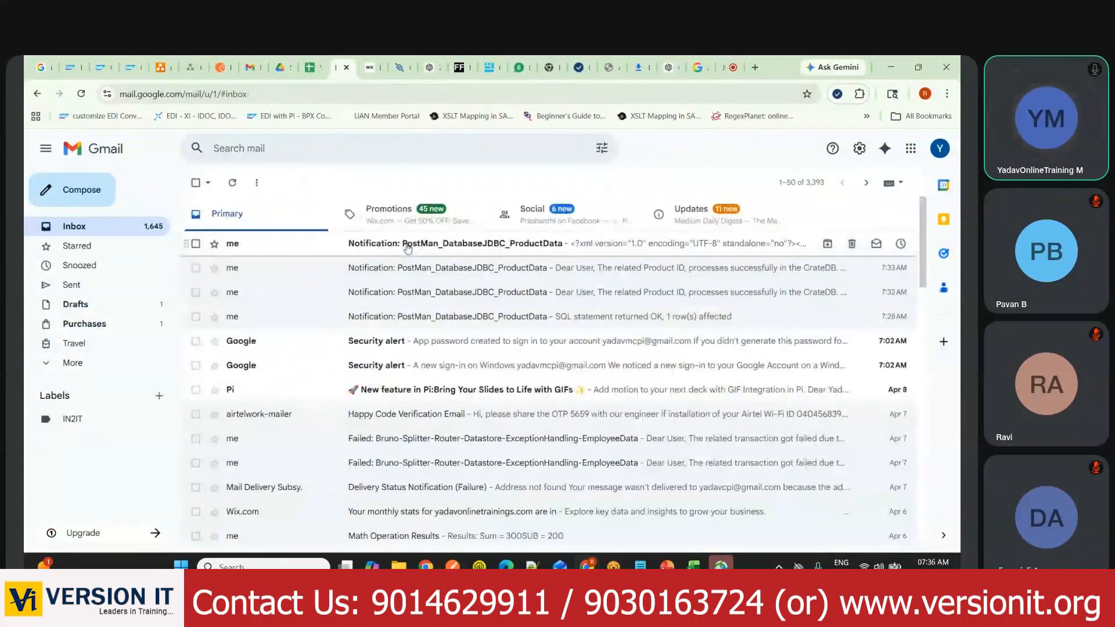
pyautogui.click(407, 241)
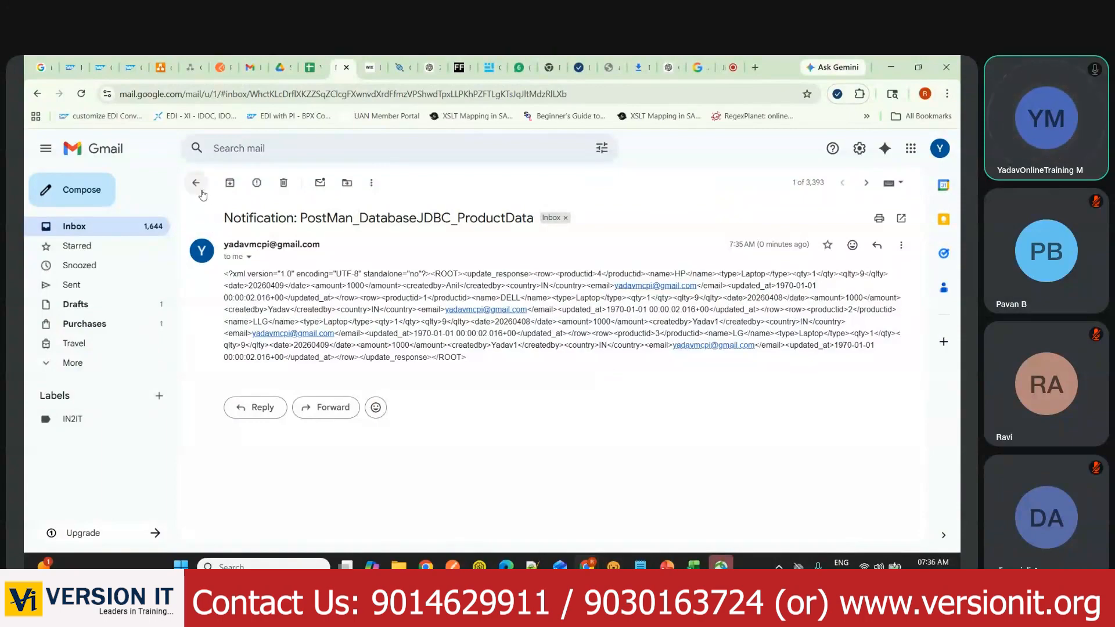
pyautogui.click(197, 183)
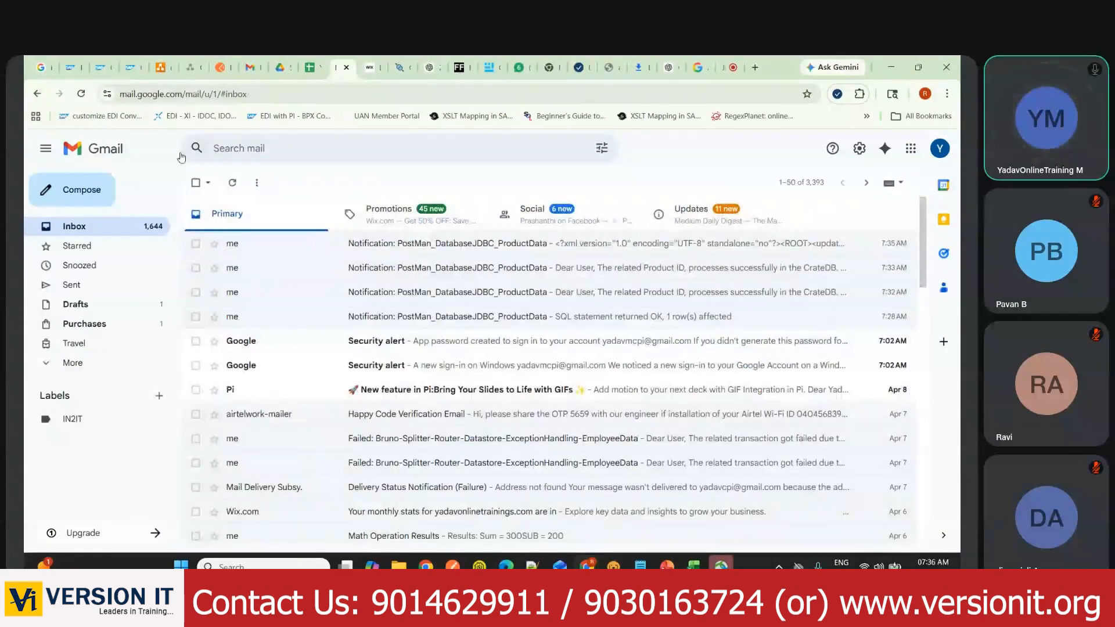
pyautogui.click(360, 244)
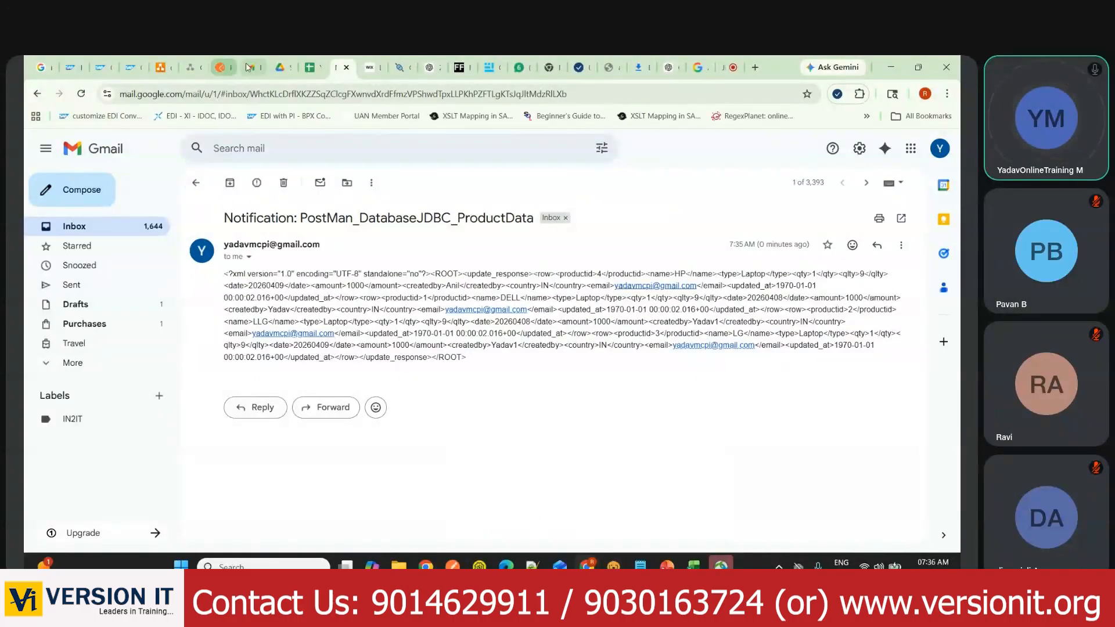
pyautogui.click(274, 69)
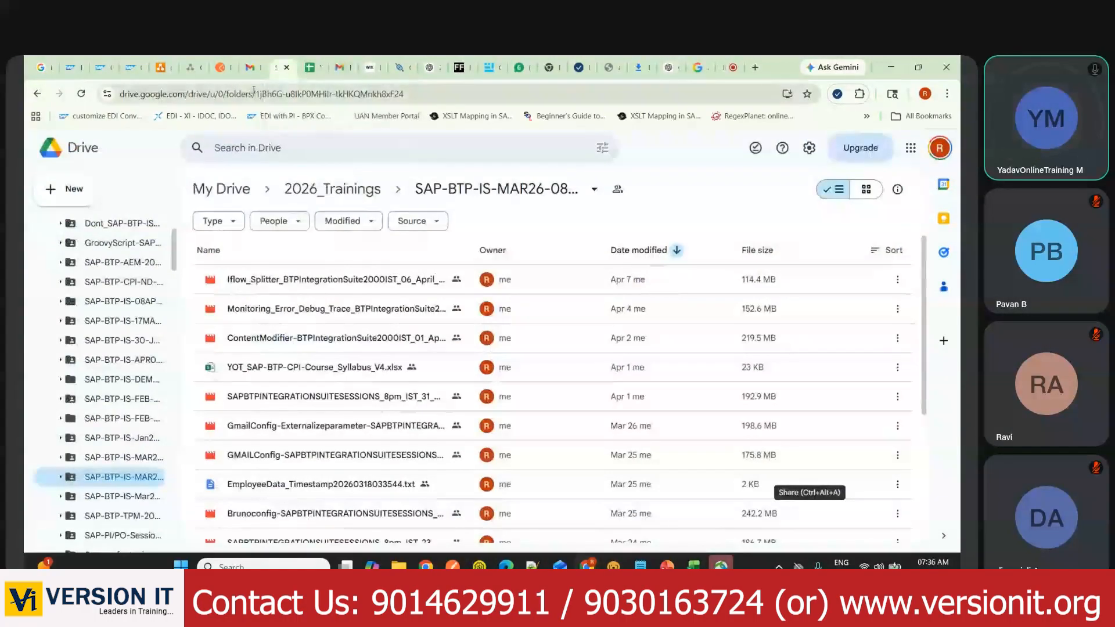
pyautogui.click(252, 71)
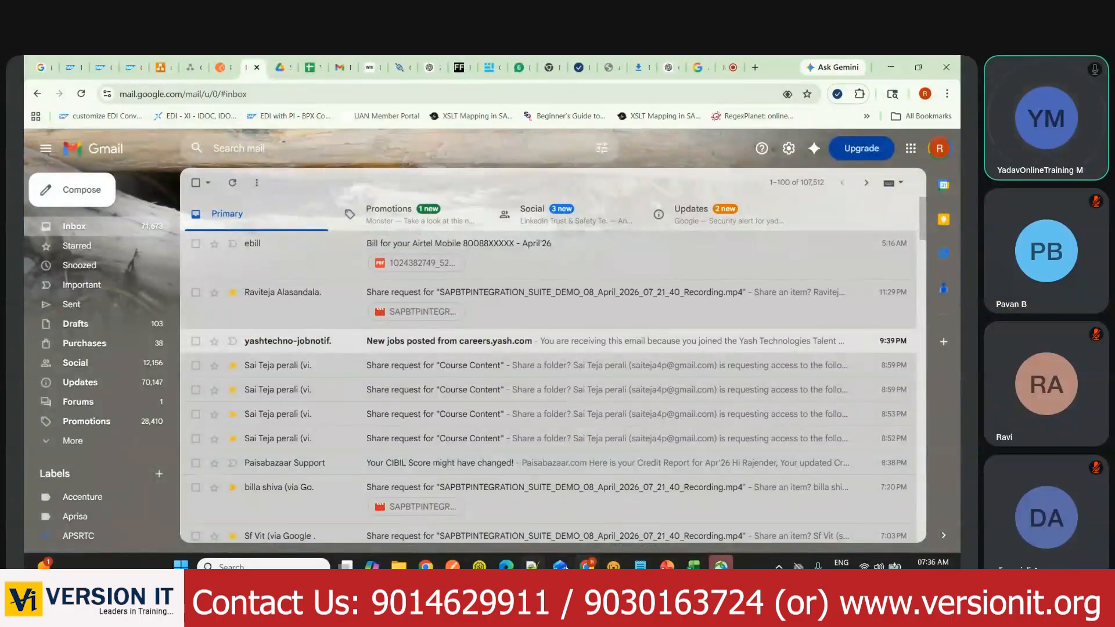
# Step: Switch back to Postman and examine the order of the productid values across the rows of the Select response
pyautogui.click(452, 564)
pyautogui.scroll(-3, 481, 448)
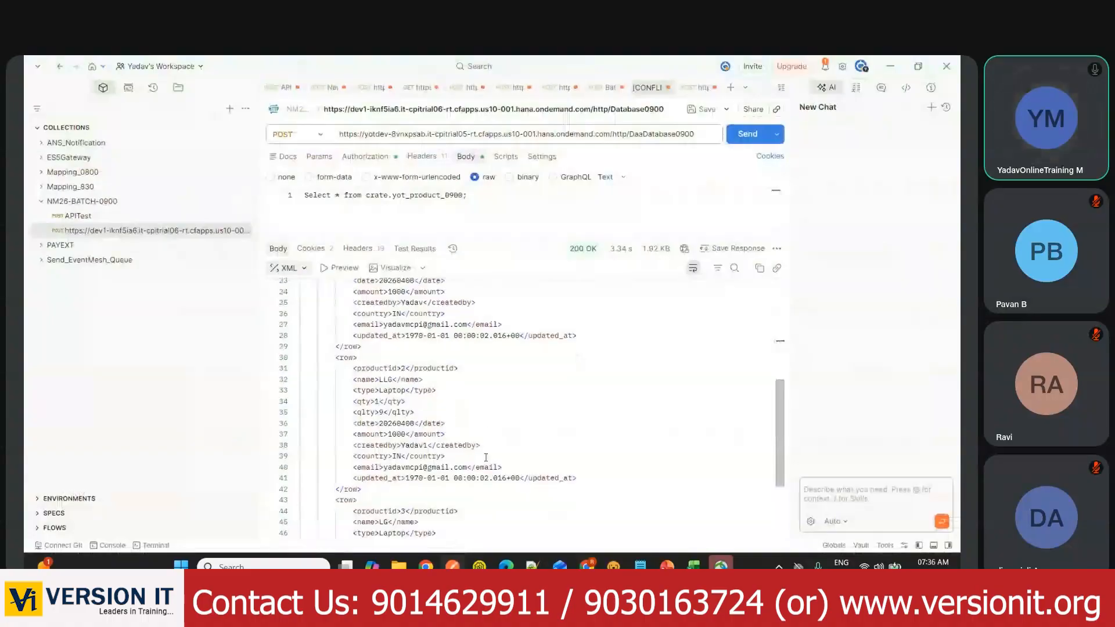
pyautogui.scroll(3, 481, 447)
pyautogui.click(540, 378)
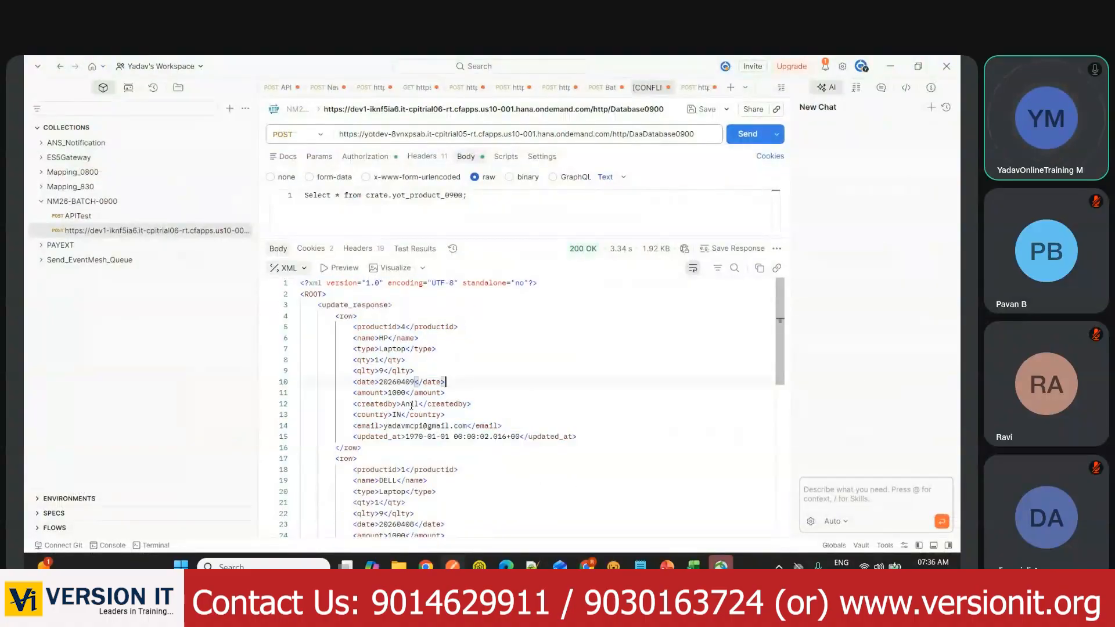
pyautogui.moveTo(351, 327); pyautogui.dragTo(449, 325)
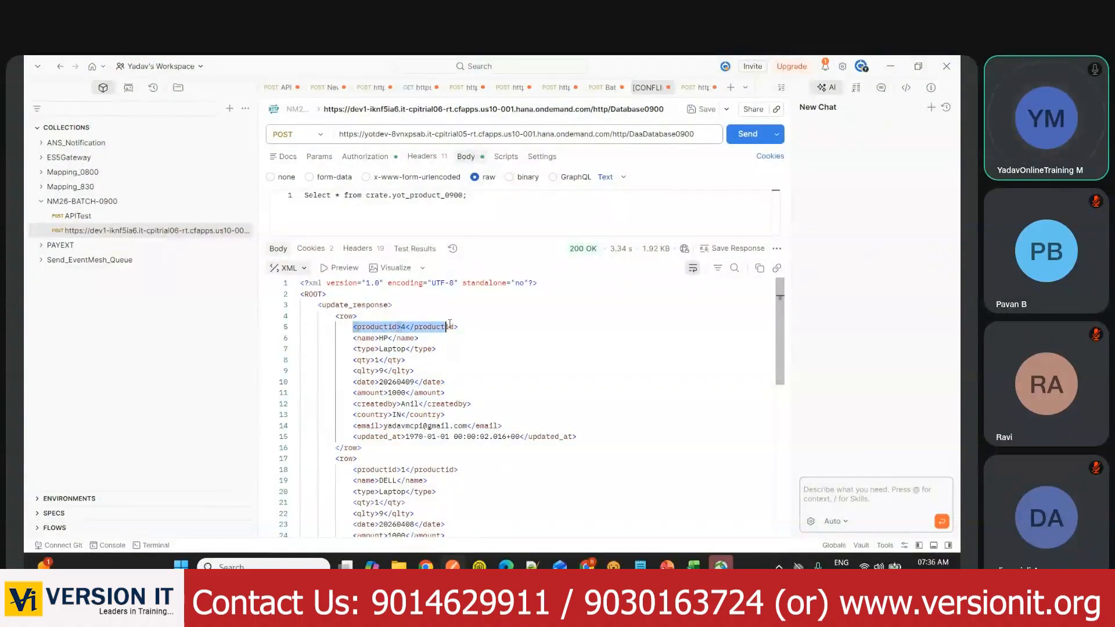
pyautogui.scroll(-2, 457, 361)
pyautogui.moveTo(353, 408); pyautogui.dragTo(459, 409)
pyautogui.scroll(-4, 479, 429)
pyautogui.moveTo(372, 429); pyautogui.dragTo(464, 430)
pyautogui.scroll(-5, 488, 427)
pyautogui.scroll(10, 484, 448)
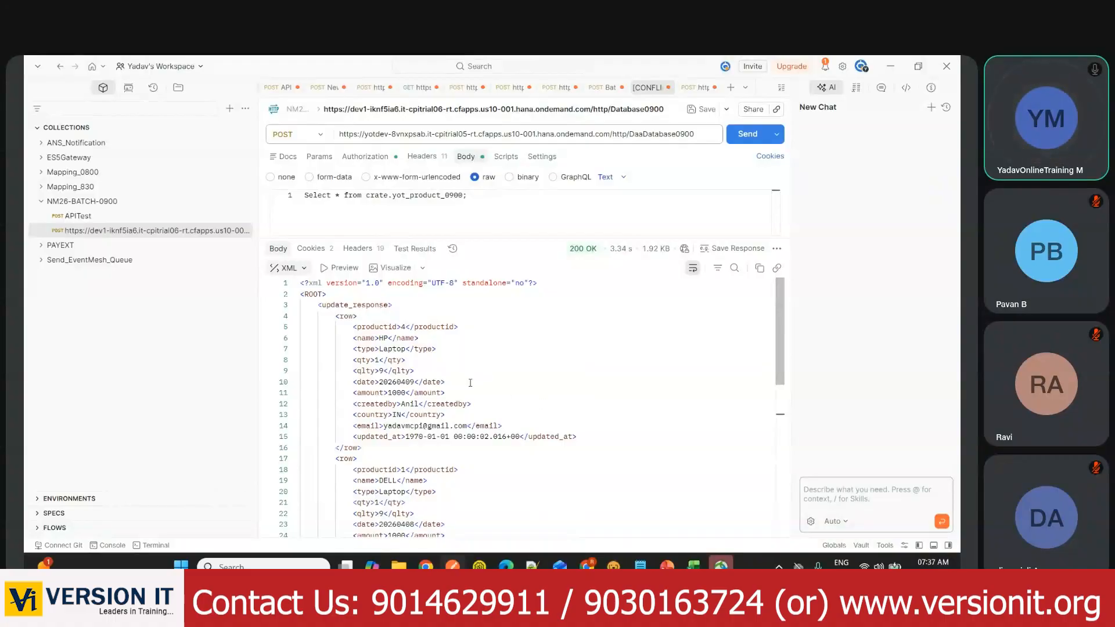
pyautogui.scroll(-10, 549, 436)
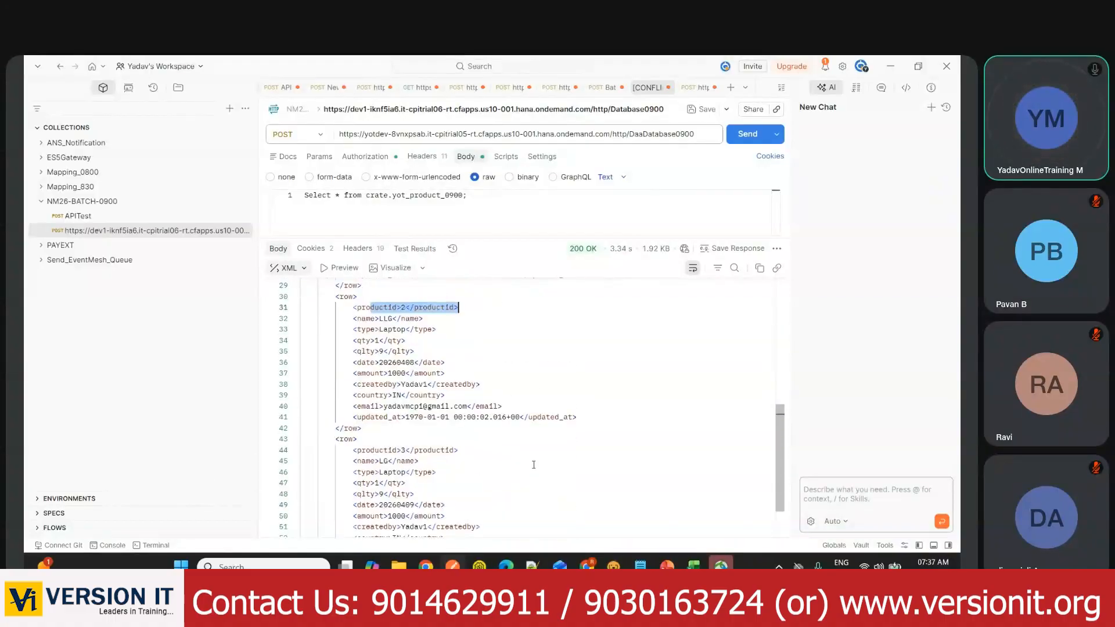
pyautogui.scroll(10, 532, 467)
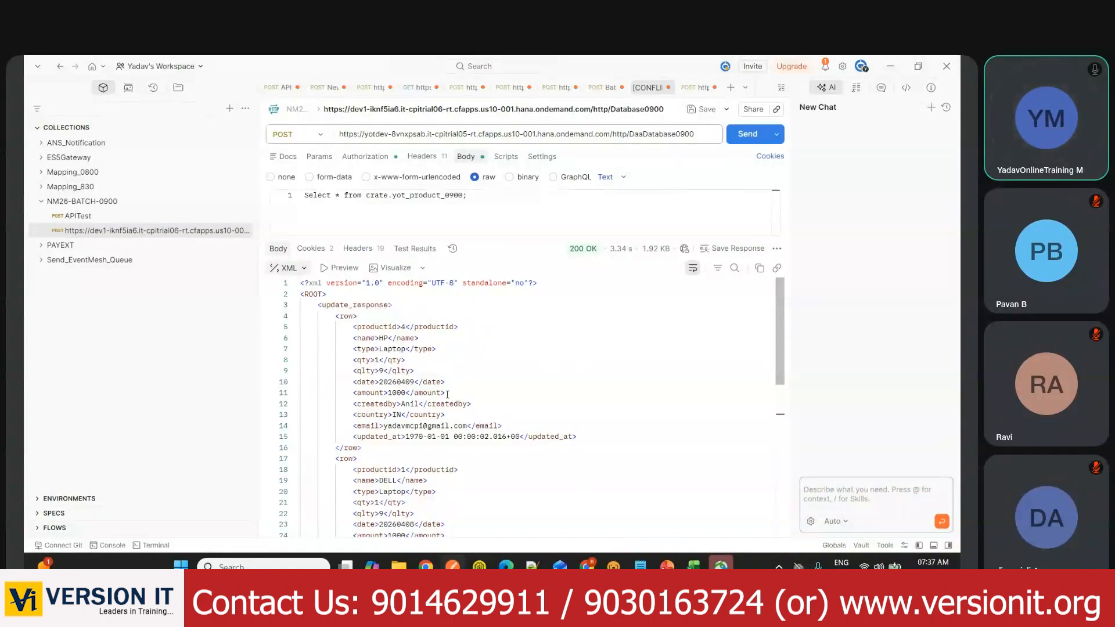
# Step: Copy the entire XML response and paste it into the message box of the open ChatGPT conversation
pyautogui.click(540, 369)
pyautogui.hotkey('ctrl', 'a')
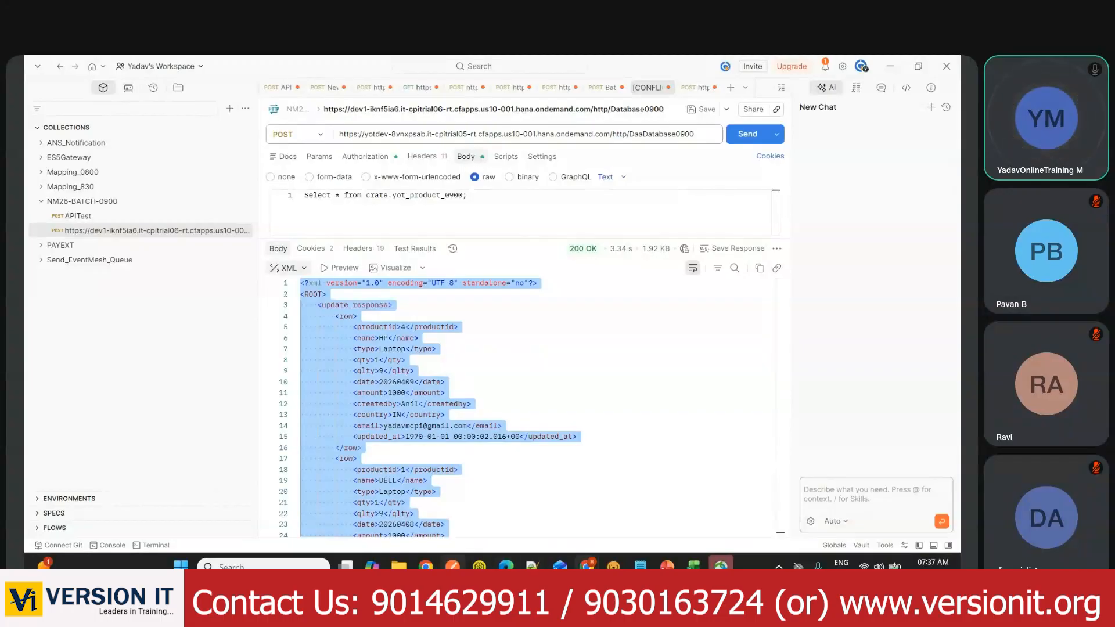
pyautogui.moveTo(586, 564)
pyautogui.click(520, 506)
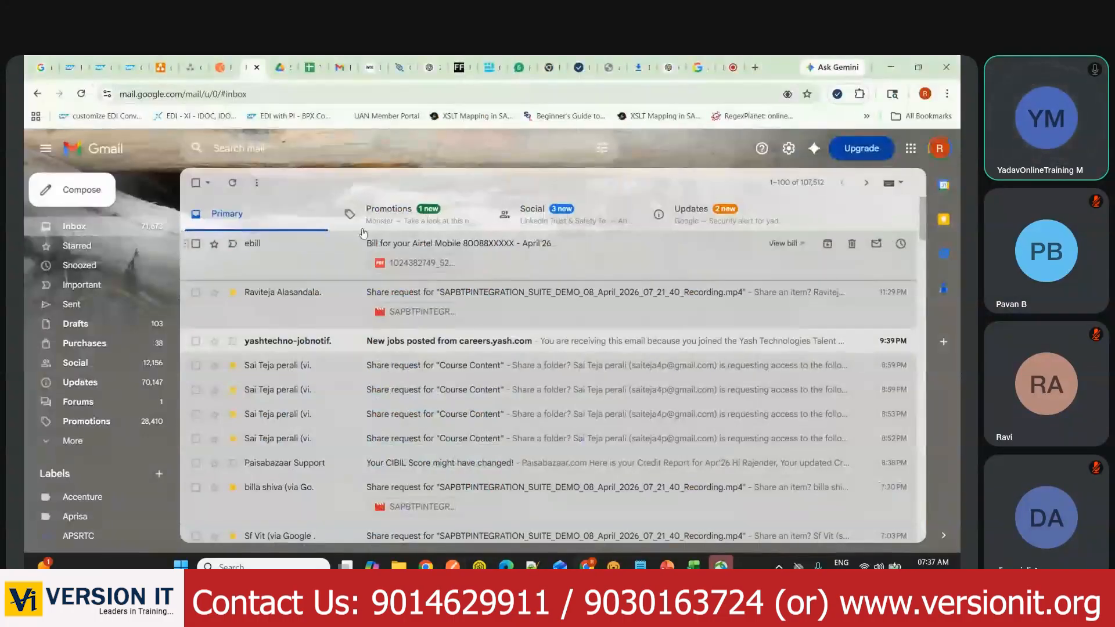
pyautogui.click(130, 72)
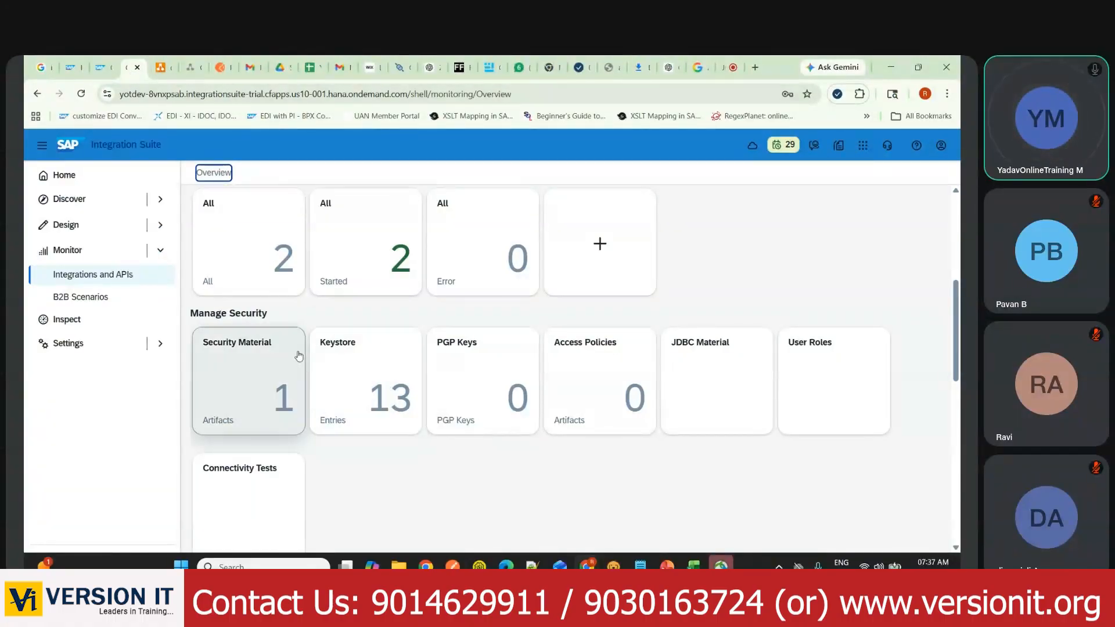
pyautogui.click(668, 66)
pyautogui.scroll(-10, 347, 395)
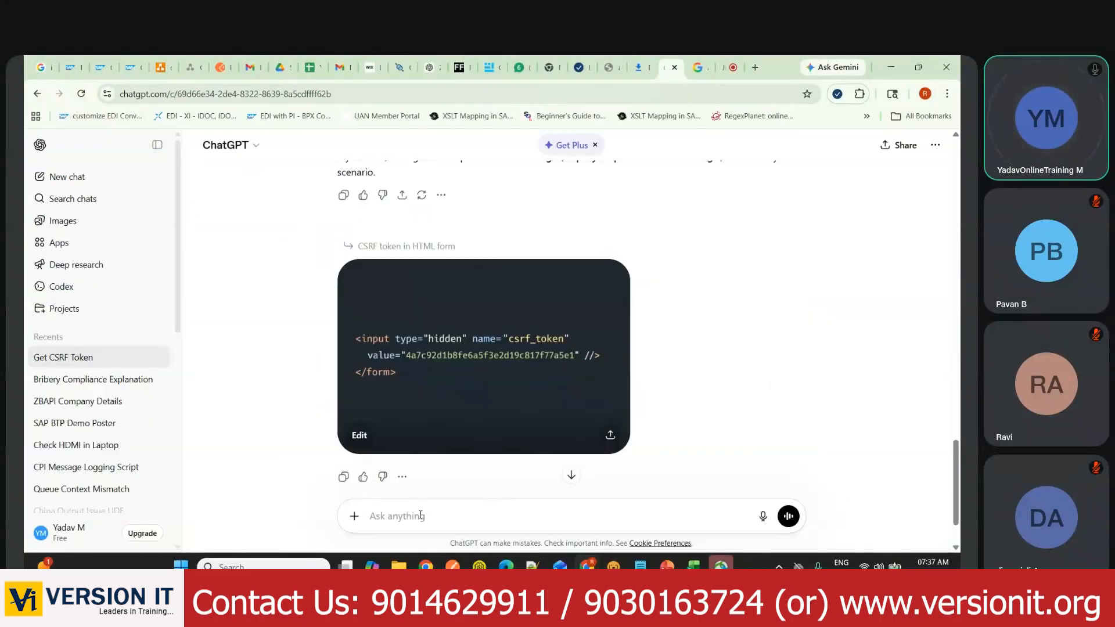
pyautogui.hotkey('ctrl', 'v')
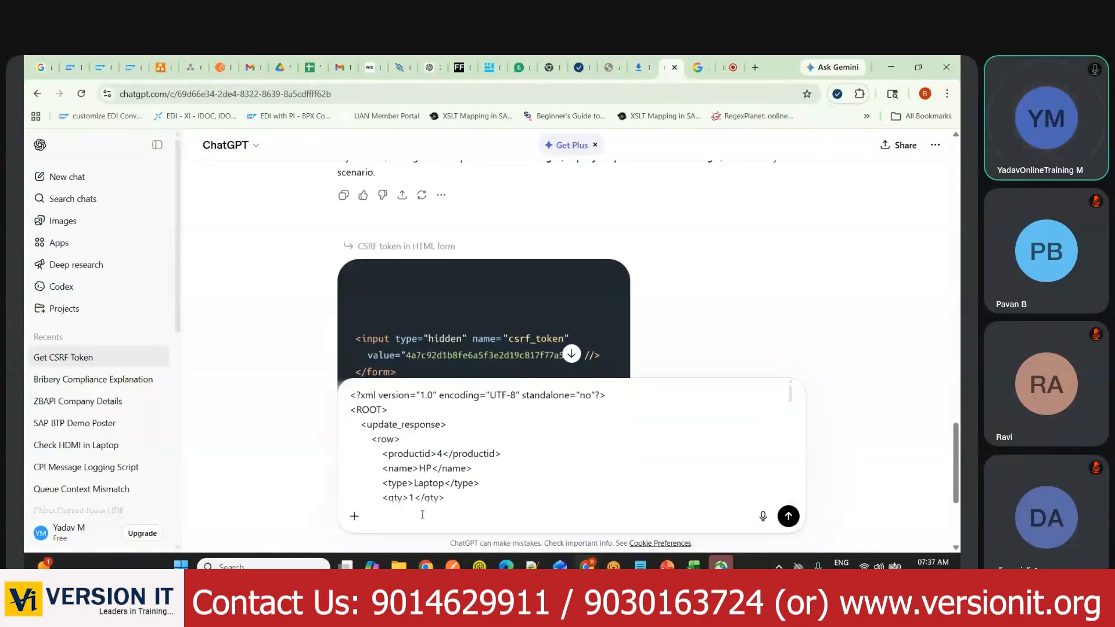
# Step: After the pasted XML's closing ROOT tag, add the request "provide groovy code for to generate productID by order"
pyautogui.scroll(-4, 447, 499)
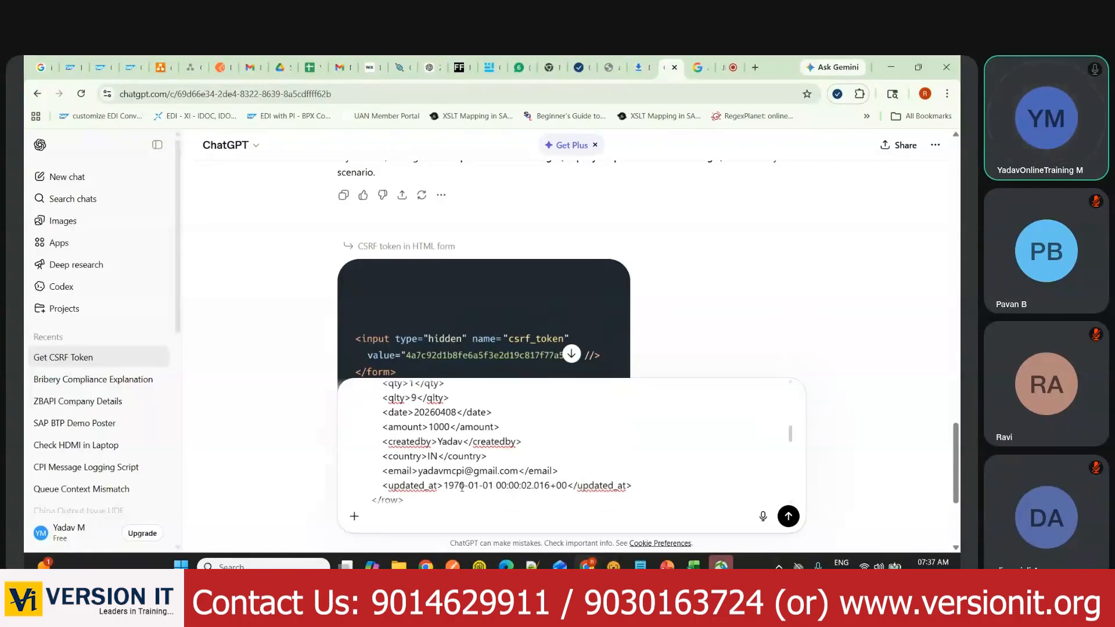
pyautogui.scroll(-2, 458, 491)
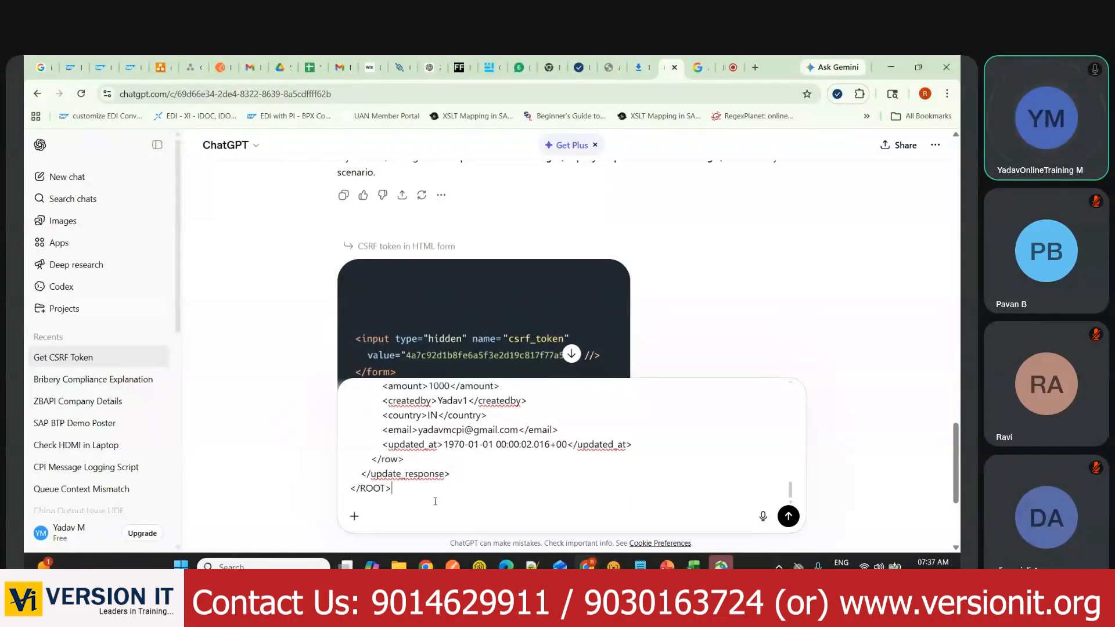
pyautogui.write('n')
pyautogui.write('provide')
pyautogui.write(' xslt')
pyautogui.press('BackSpace')
pyautogui.press('BackSpace')
pyautogui.press('BackSpace')
pyautogui.write('groovy code for to g')
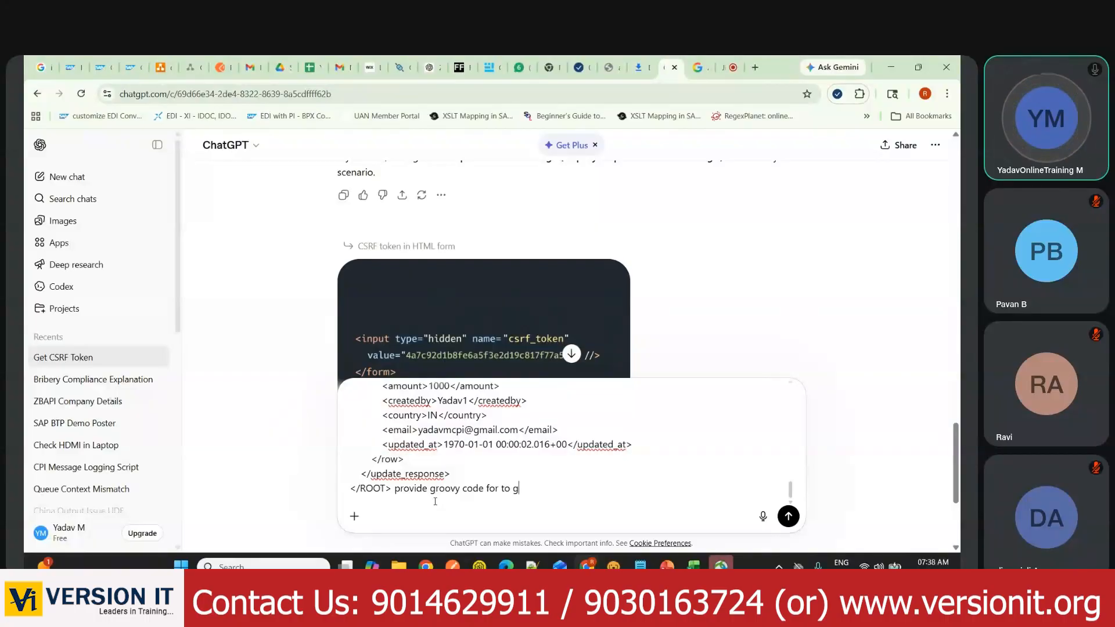
pyautogui.write('enerate productID by order')
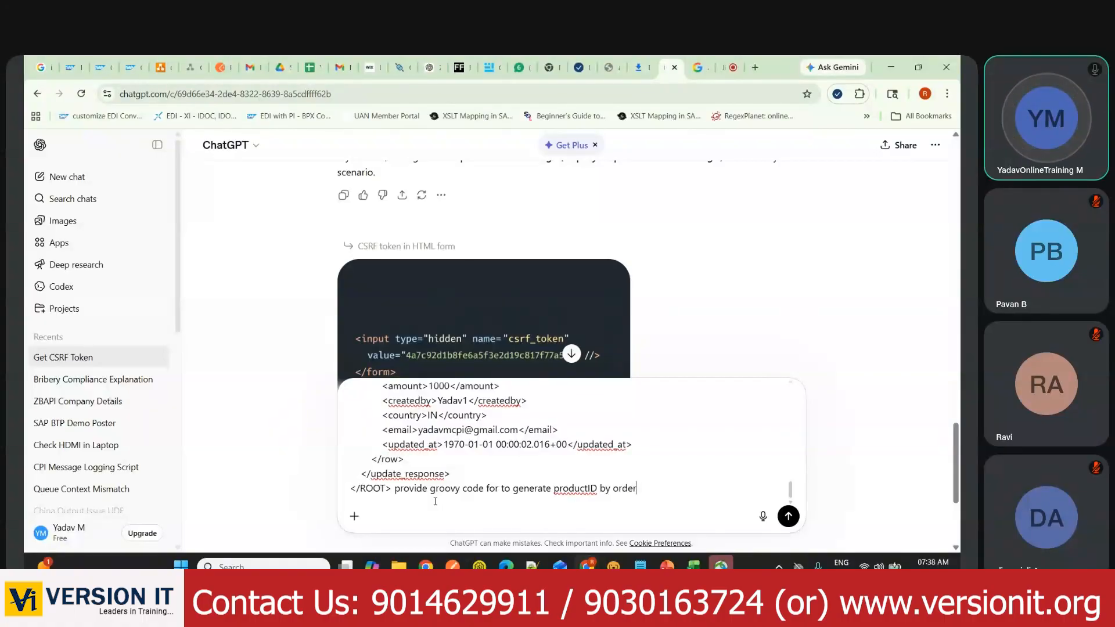
# Step: Reword the request to "provide groovy code for productID by sorting" and submit it
pyautogui.press('BackSpace')
pyautogui.press('BackSpace')
pyautogui.press('BackSpace')
pyautogui.press('BackSpace')
pyautogui.write('sort')
pyautogui.moveTo(502, 489); pyautogui.dragTo(551, 489)
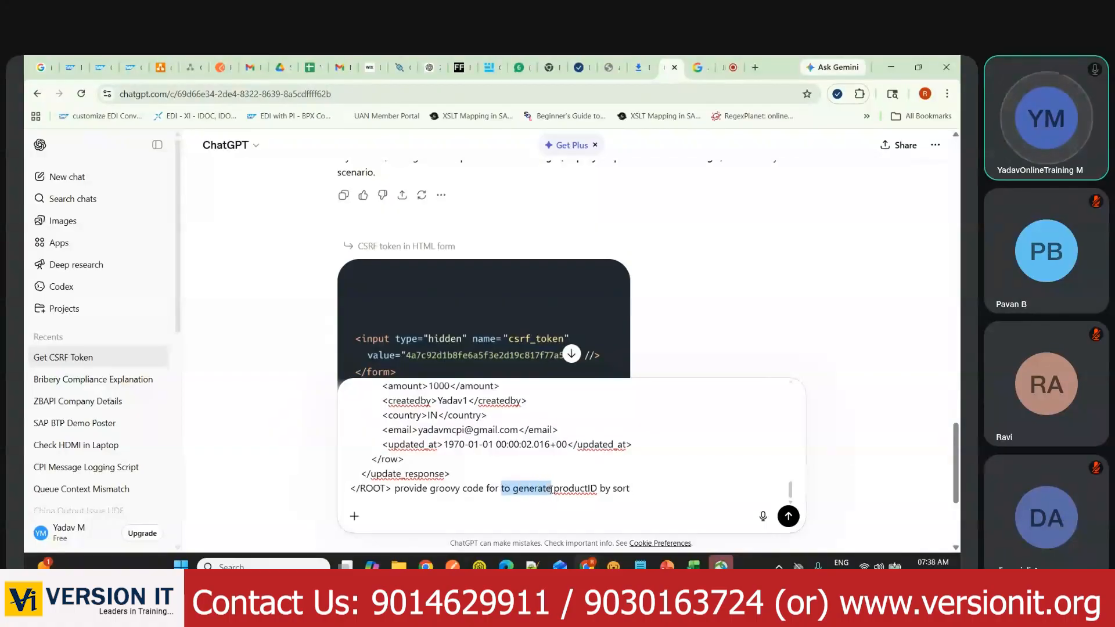
pyautogui.press('BackSpace')
pyautogui.click(593, 488)
pyautogui.write('ing')
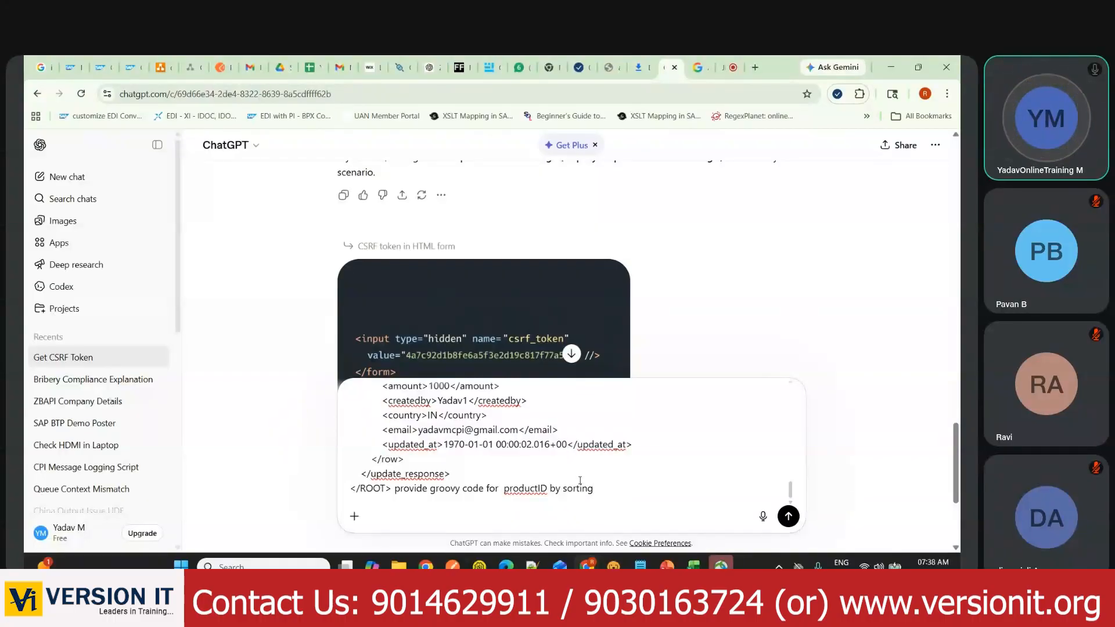
pyautogui.press('Return')
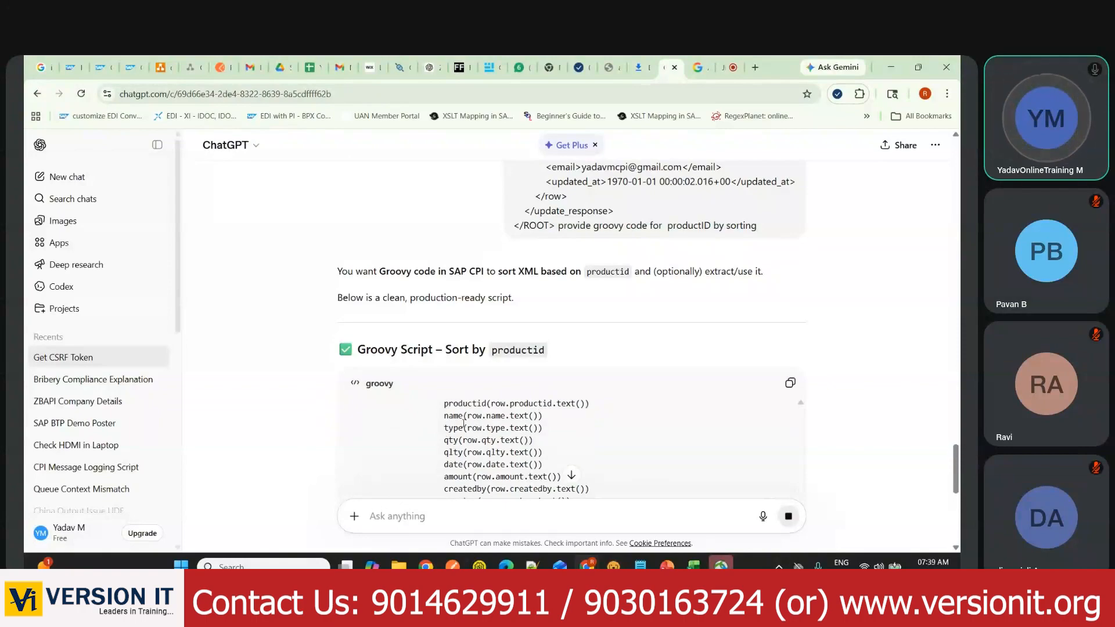
# Step: Review the generated "Groovy Script – Sort by productid" code and copy it
pyautogui.scroll(-5, 464, 423)
pyautogui.scroll(5, 409, 430)
pyautogui.scroll(2, 409, 430)
pyautogui.scroll(-3, 494, 432)
pyautogui.scroll(5, 582, 434)
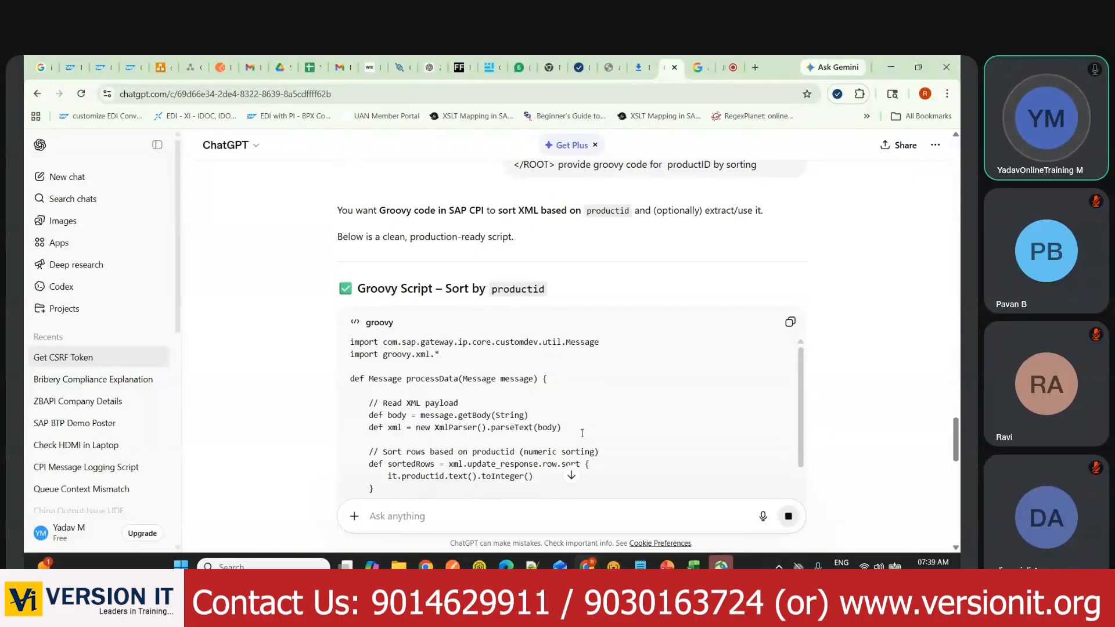
pyautogui.click(790, 322)
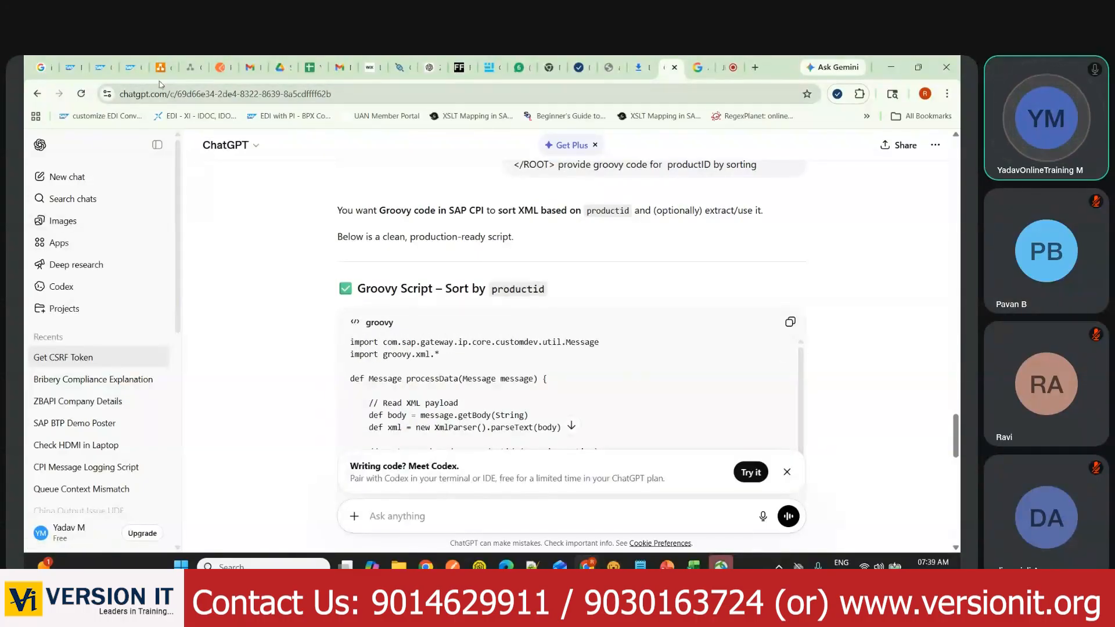
# Step: In the PostMan_DatabaseJDBC_ProductData flow, insert a Groovy Script step between Request Reply 1 and End and name it GC_Product
pyautogui.click(132, 70)
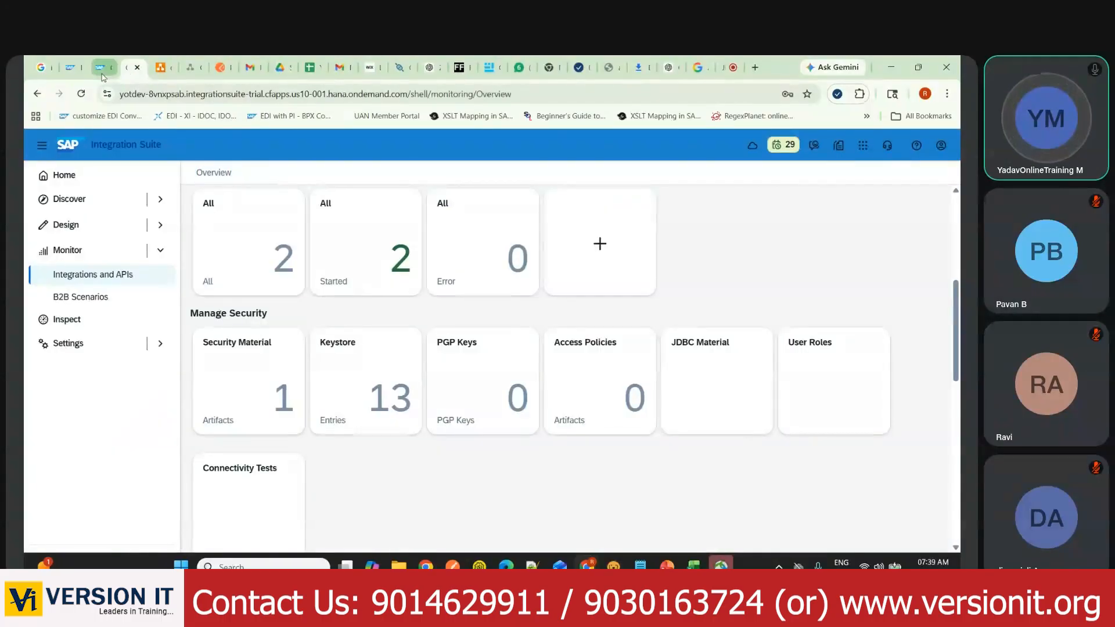
pyautogui.click(102, 72)
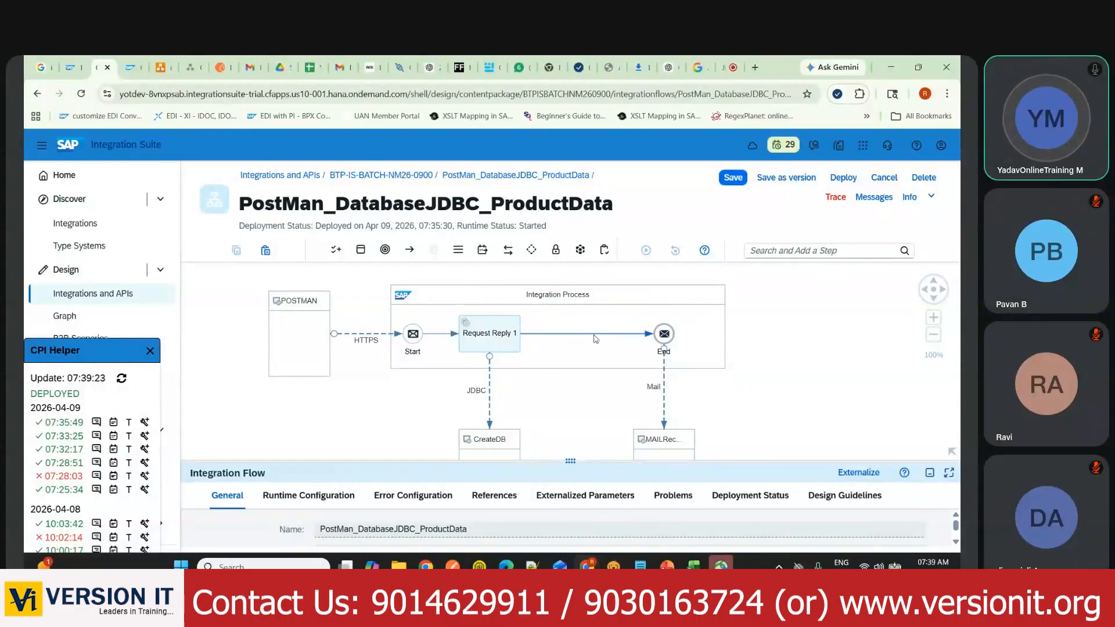
pyautogui.click(482, 250)
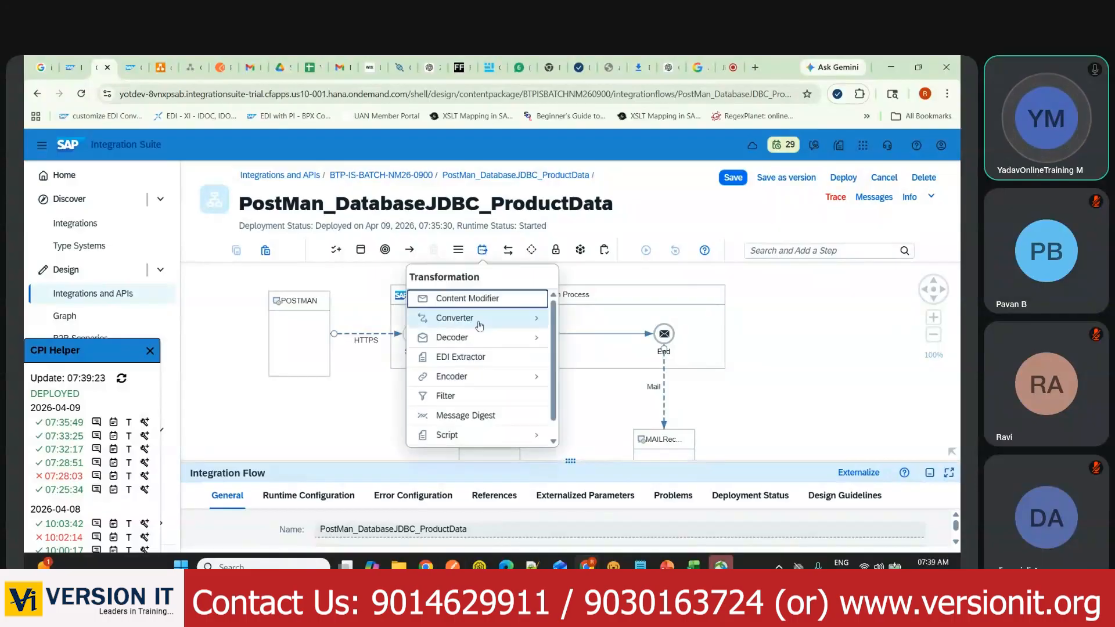
pyautogui.click(459, 435)
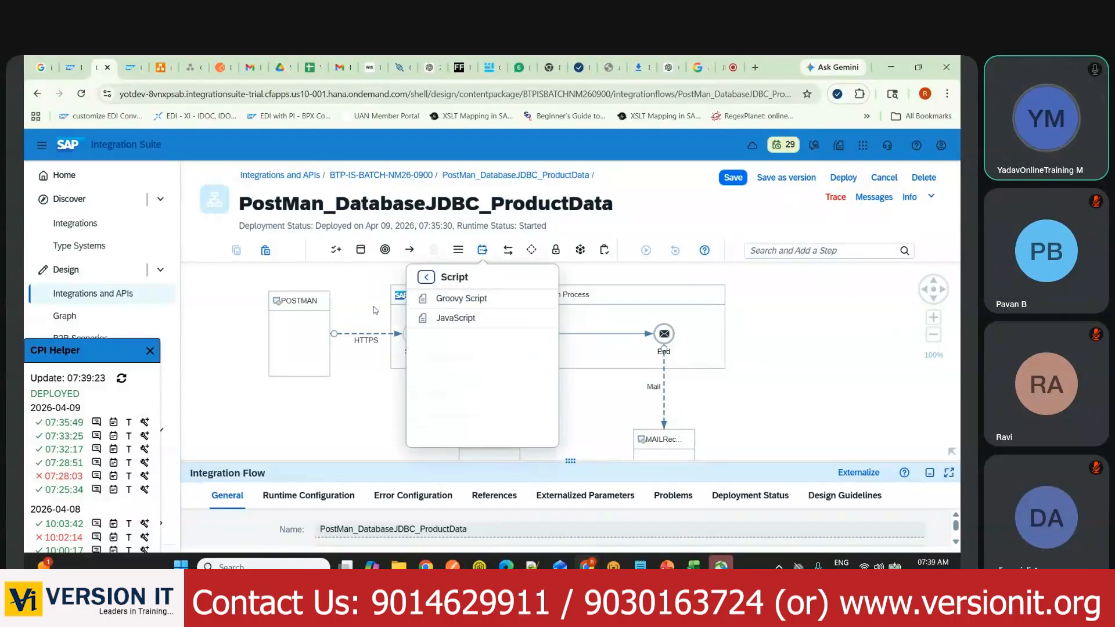
pyautogui.click(454, 297)
pyautogui.click(560, 335)
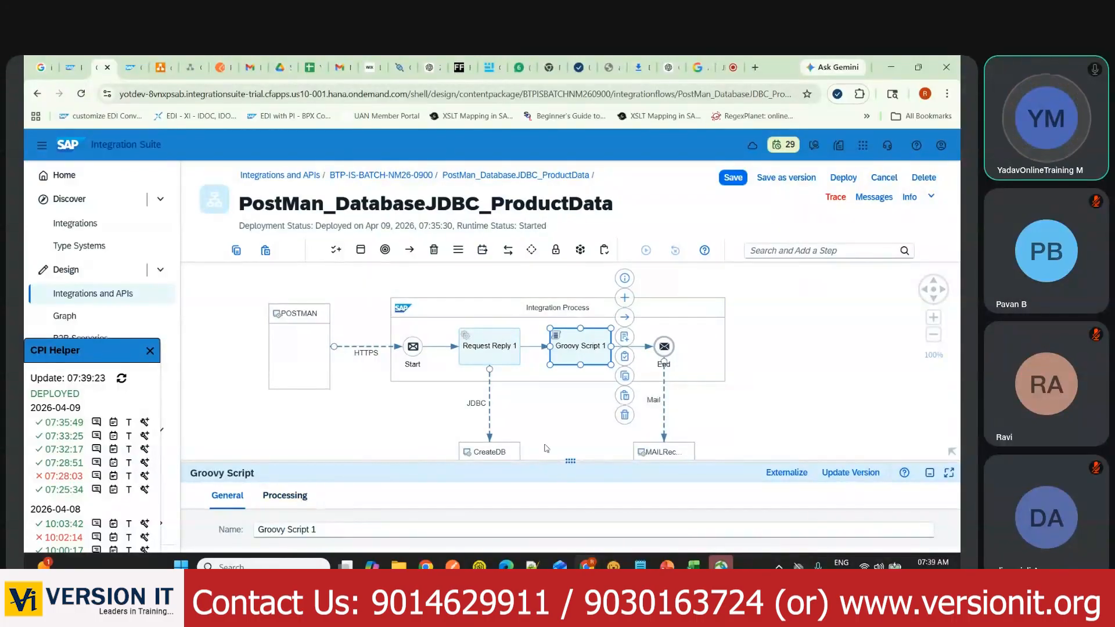
pyautogui.moveTo(323, 529); pyautogui.dragTo(251, 522)
pyautogui.write('GC')
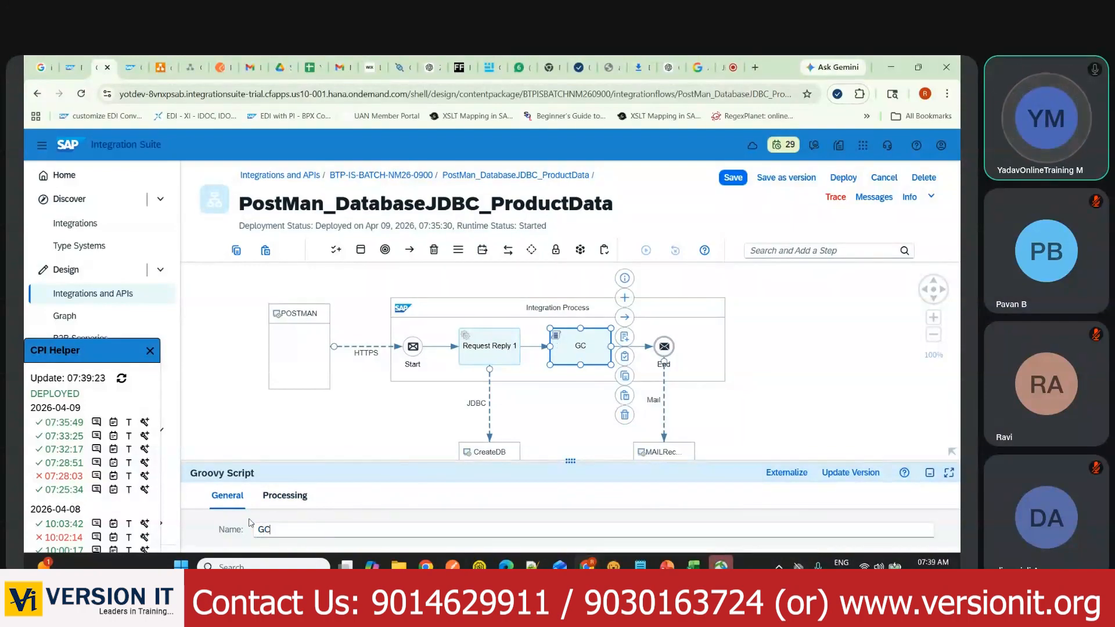
pyautogui.write('_Pr')
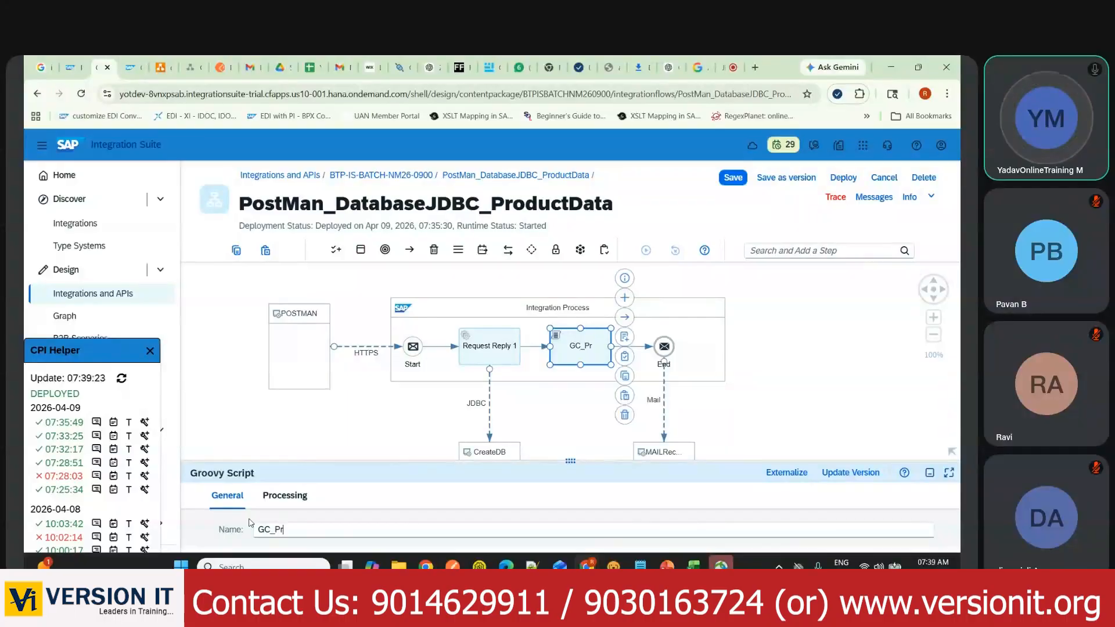
pyautogui.write('oduct')
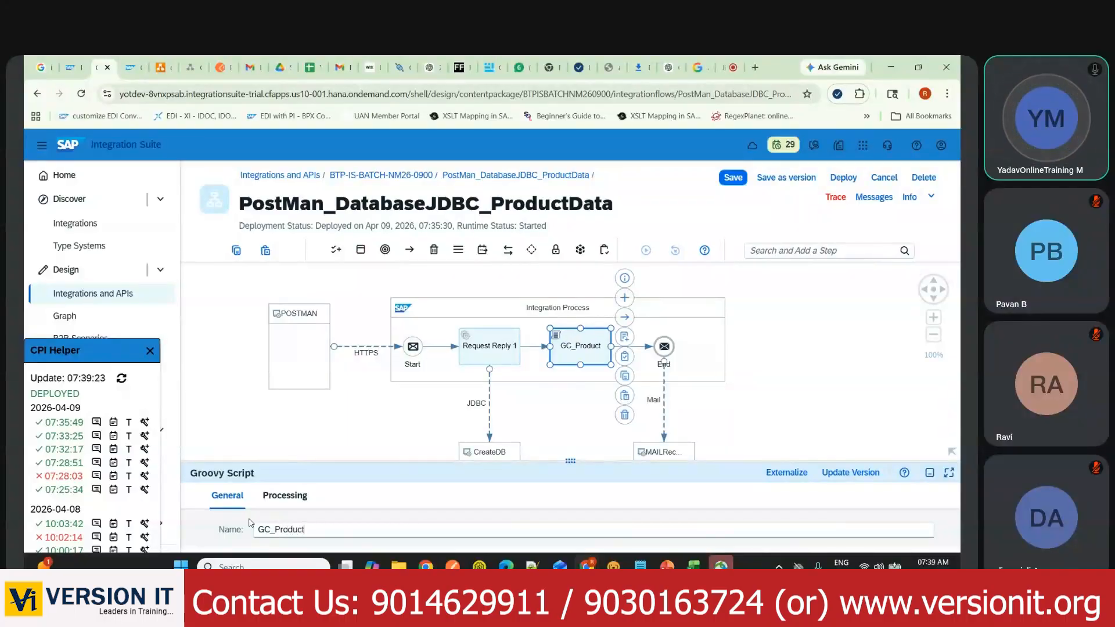
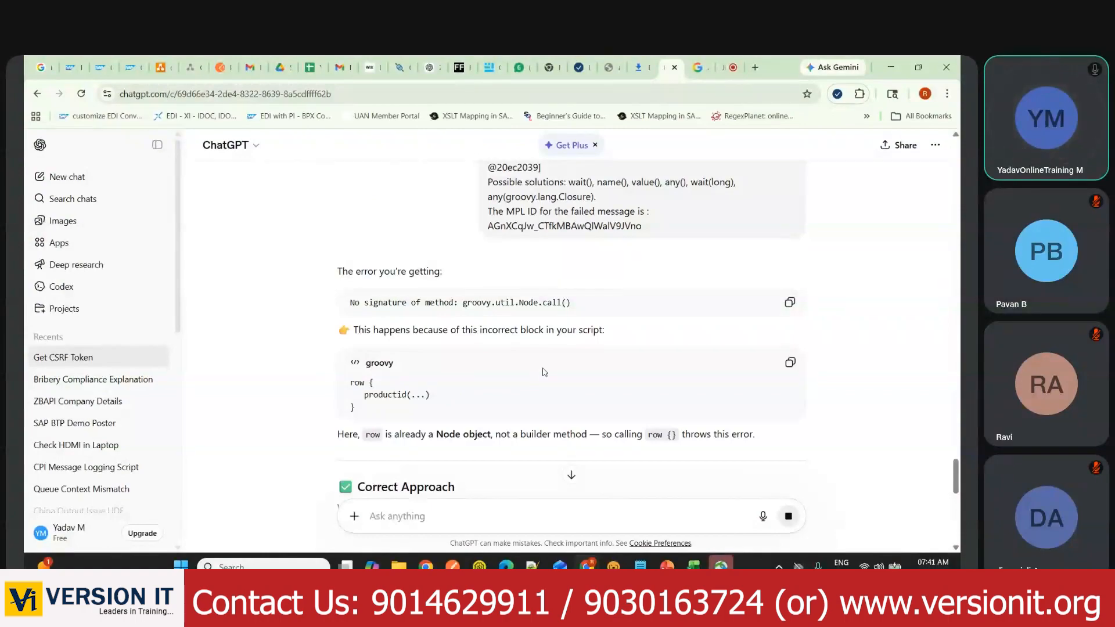
# Step: Copy the "Fixed Groovy Script (Working in CPI)" from the ChatGPT reply and review the recommended alternative and closing advice below it
pyautogui.scroll(-2, 545, 373)
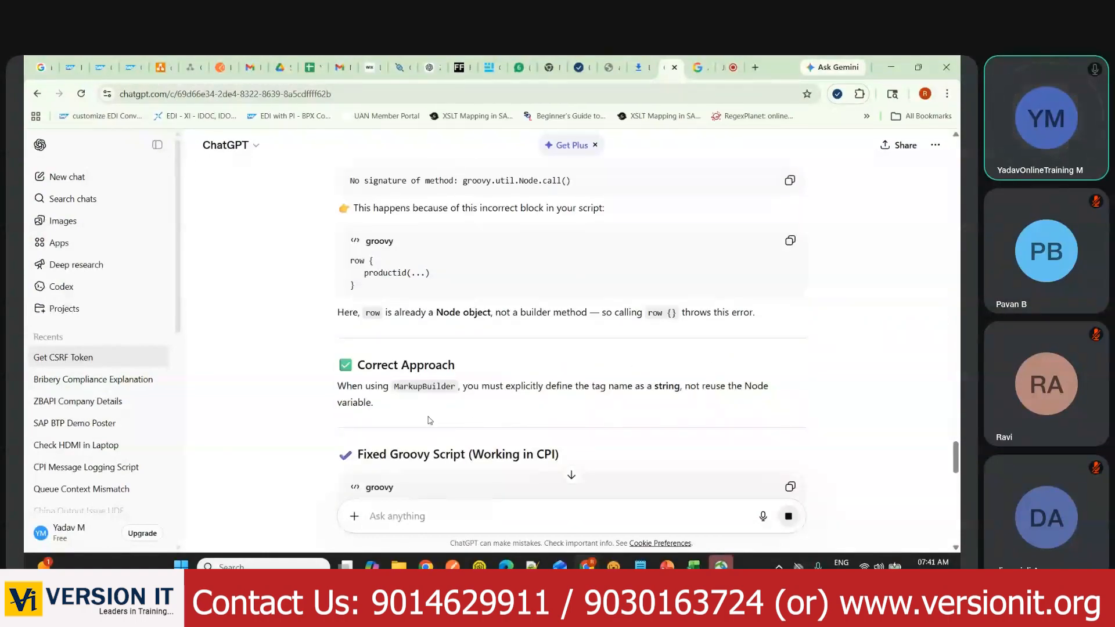
pyautogui.scroll(-5, 433, 416)
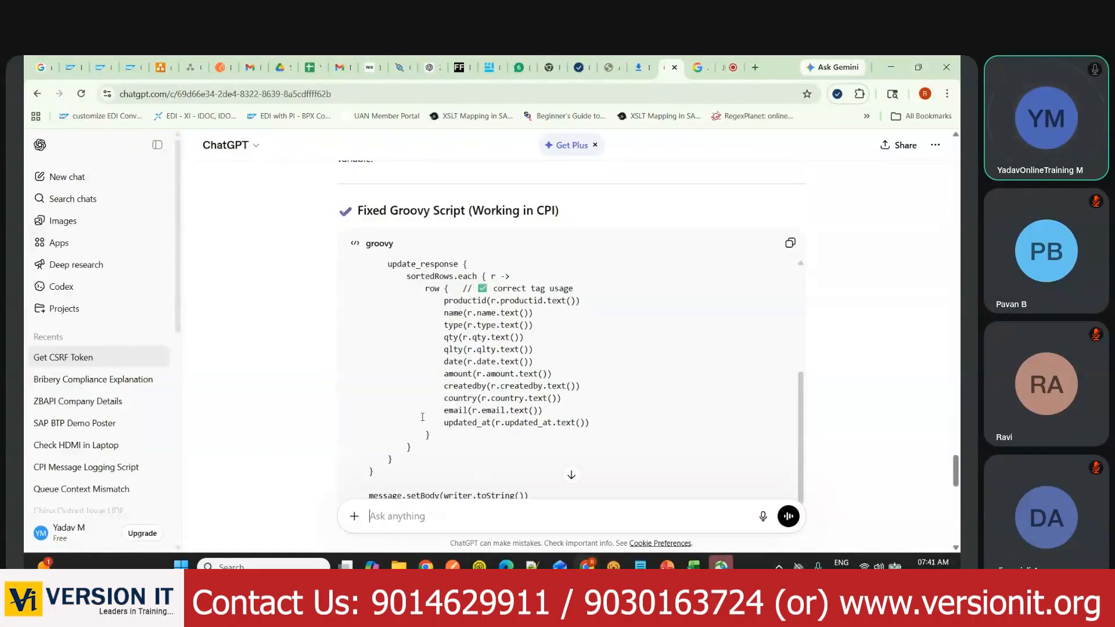
pyautogui.click(789, 244)
pyautogui.scroll(-1, 540, 373)
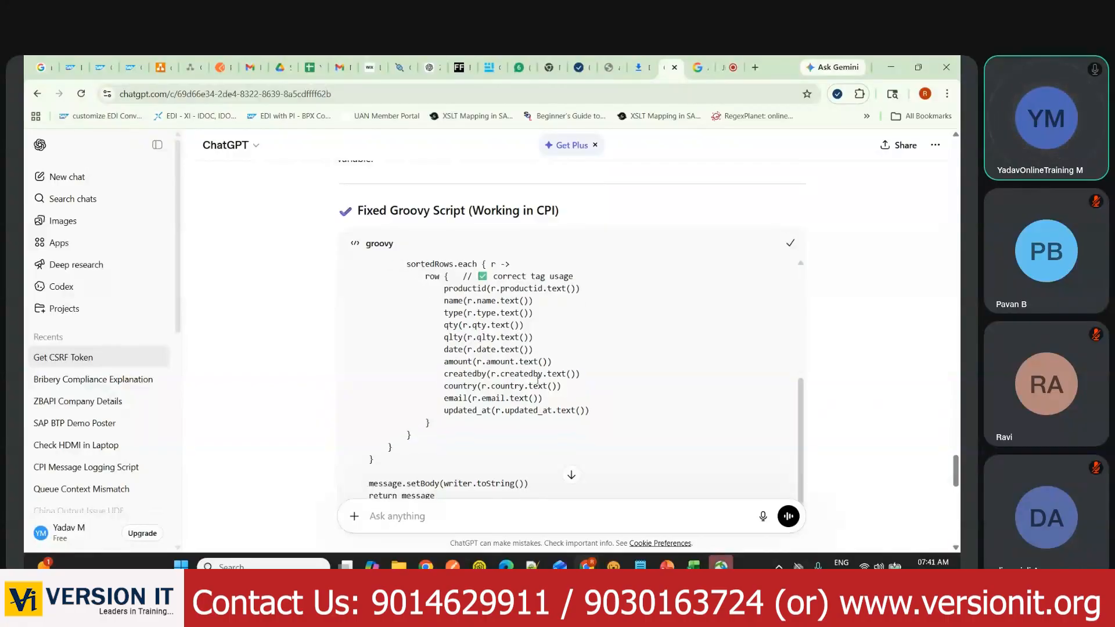
pyautogui.scroll(-8, 537, 380)
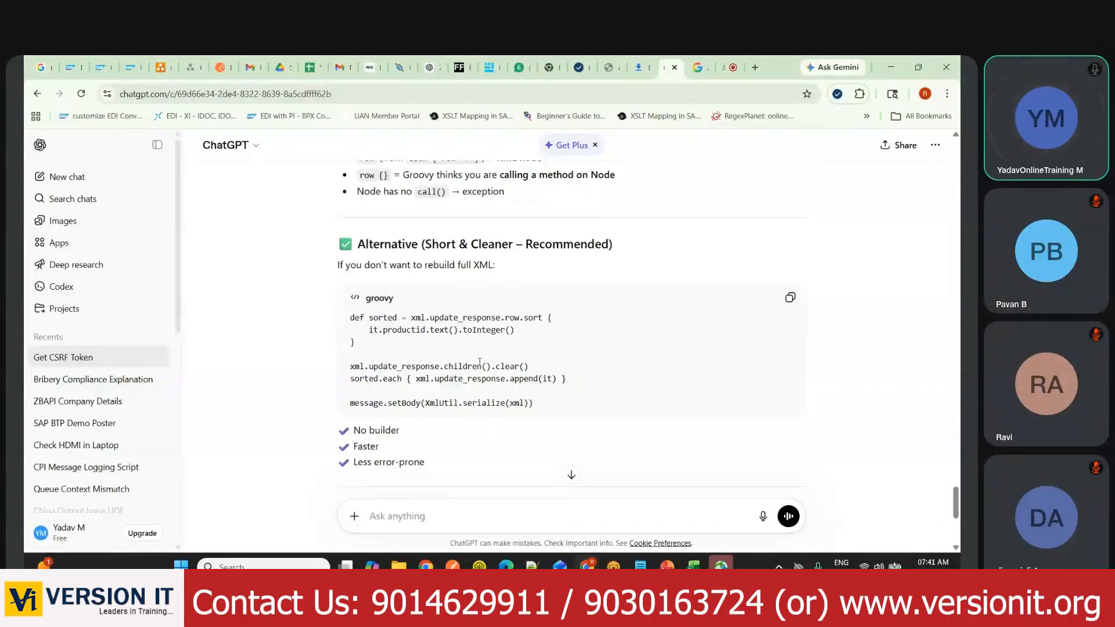
pyautogui.scroll(-5, 459, 385)
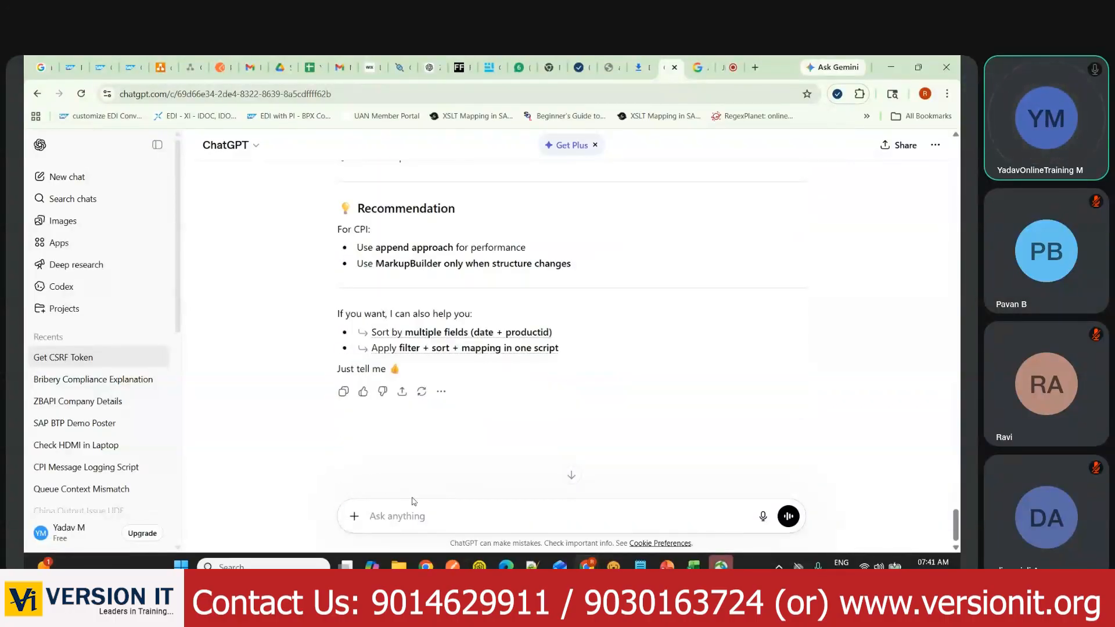
# Step: Ask ChatGPT for "final code" and copy the "Final Groovy Script" from its reply
pyautogui.click(427, 506)
pyautogui.write('final code')
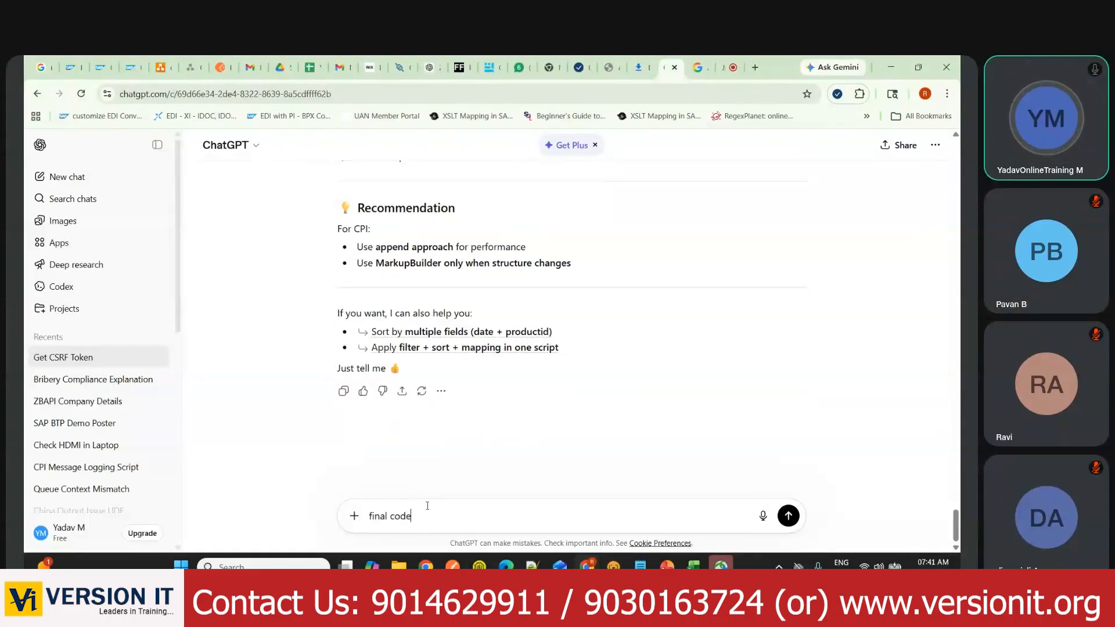
pyautogui.press('Return')
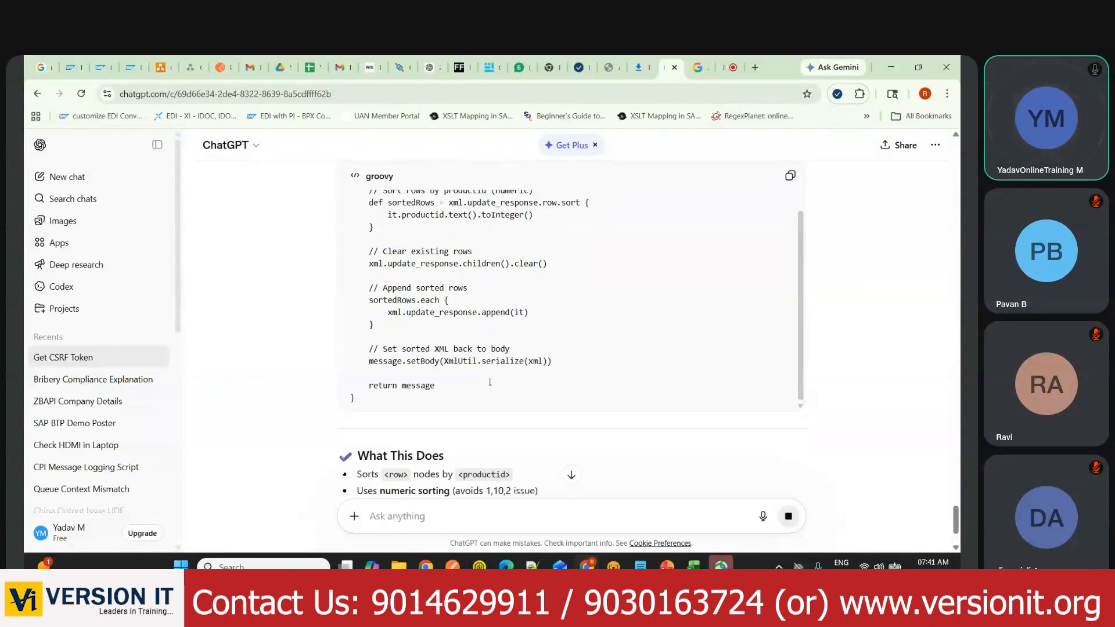
pyautogui.scroll(5, 490, 383)
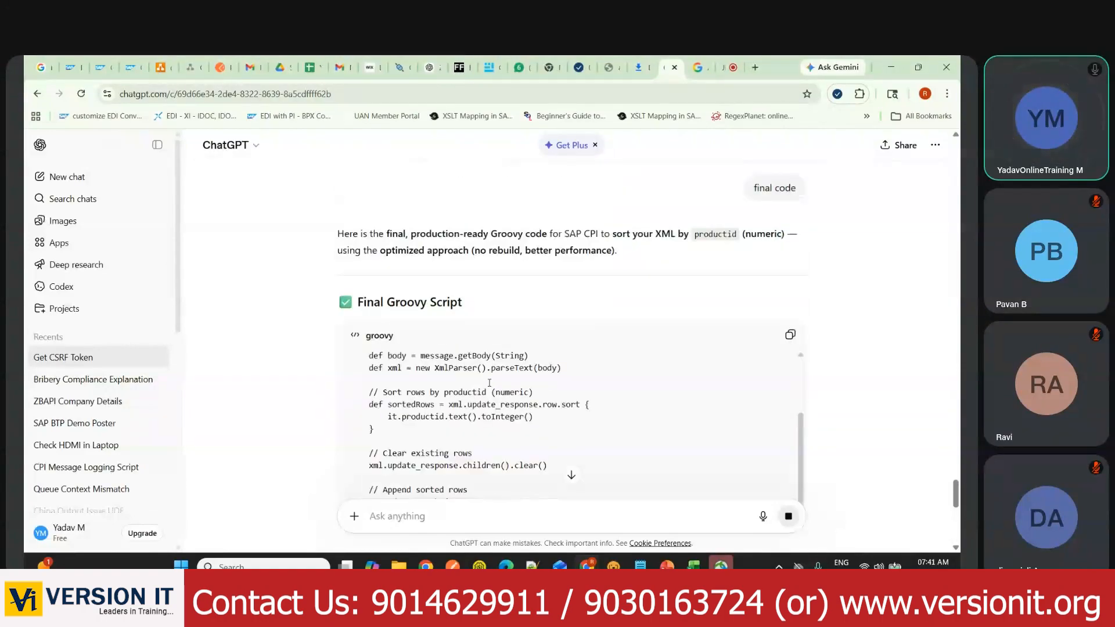
pyautogui.scroll(-1, 489, 384)
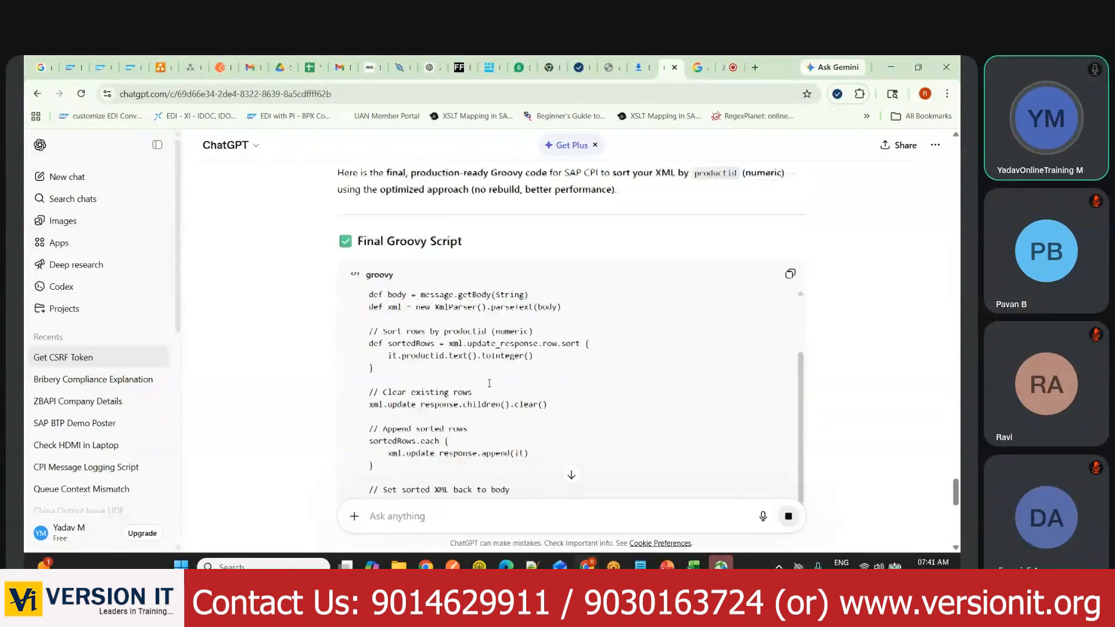
pyautogui.click(790, 276)
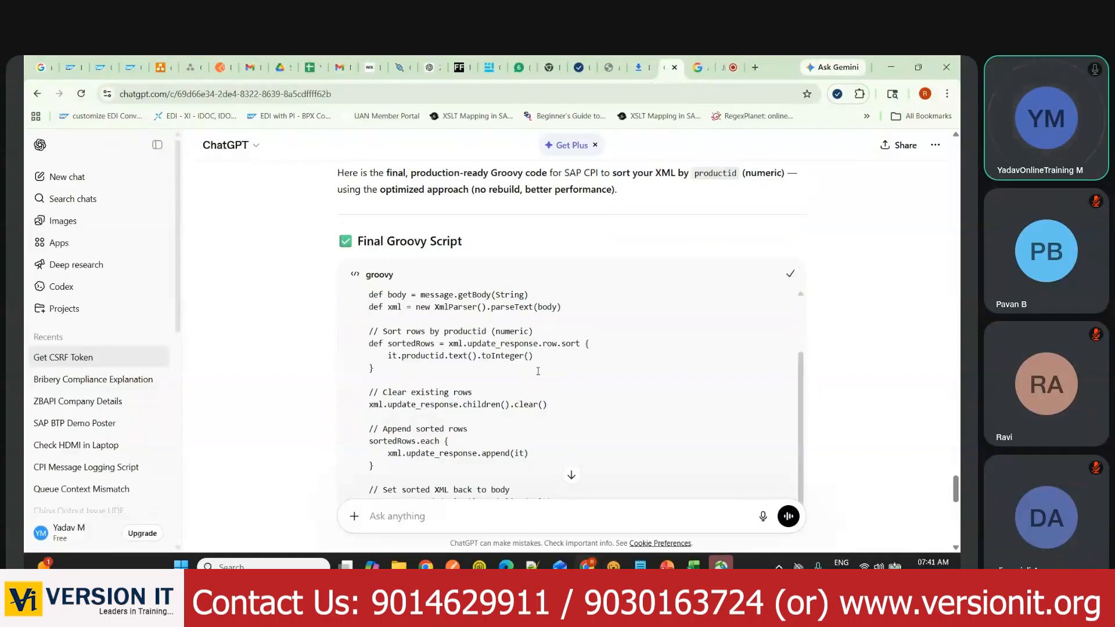
# Step: Return to the PostMan_DatabaseJDBC_ProductData flow, close the CPI Helper step details and open script1.groovy of the GC_OrderByProductID step
pyautogui.hotkey('alt', 'Tab')
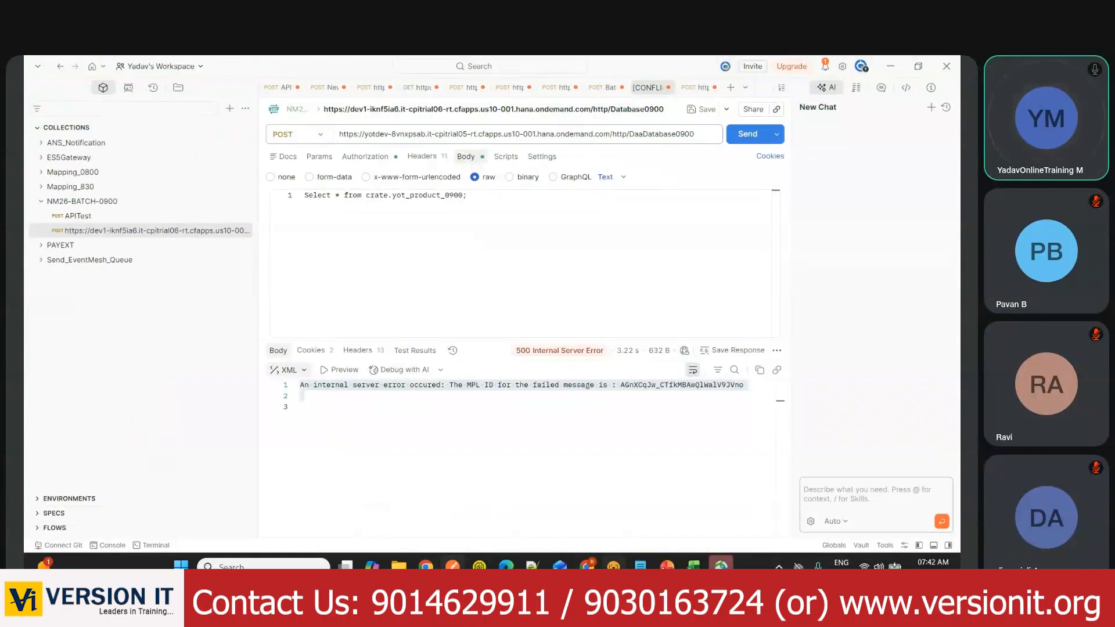
pyautogui.moveTo(587, 565)
pyautogui.click(537, 511)
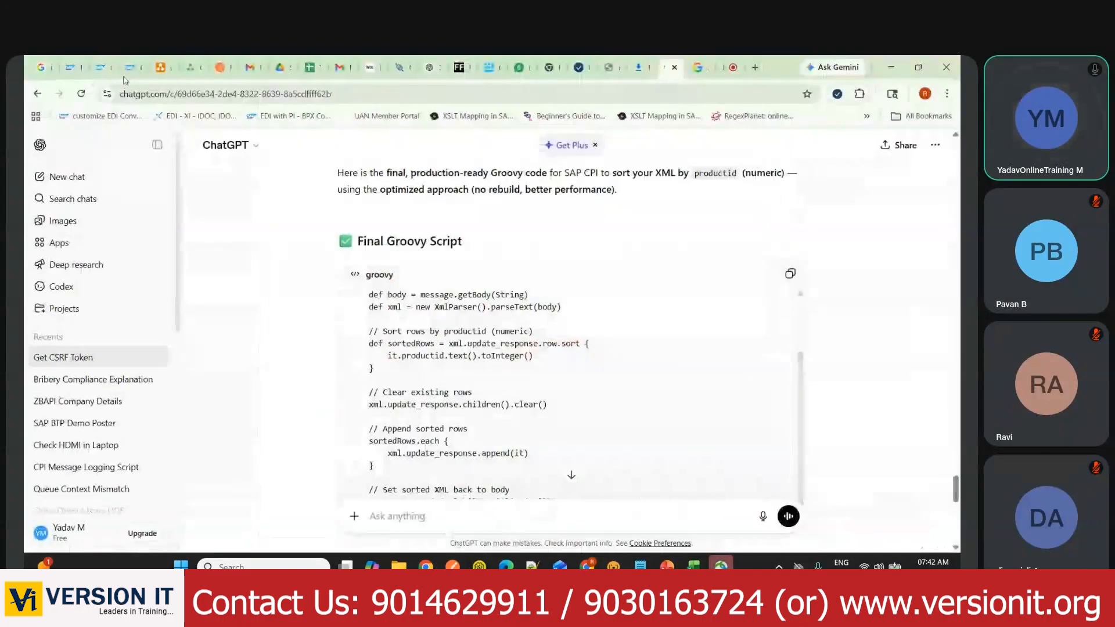
pyautogui.click(130, 68)
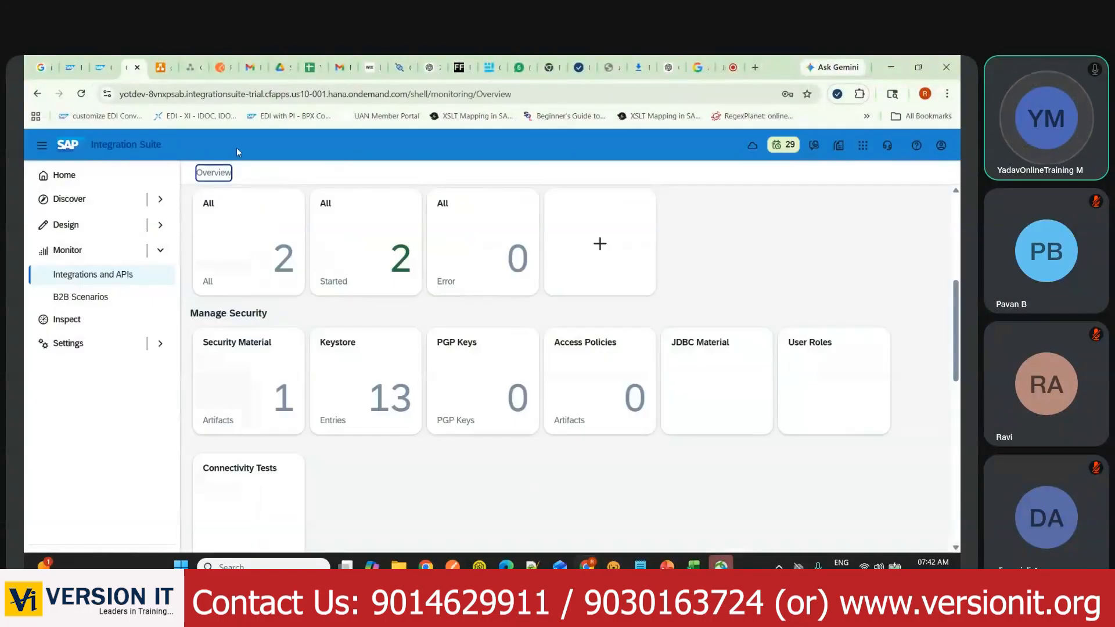
pyautogui.click(99, 67)
pyautogui.click(897, 488)
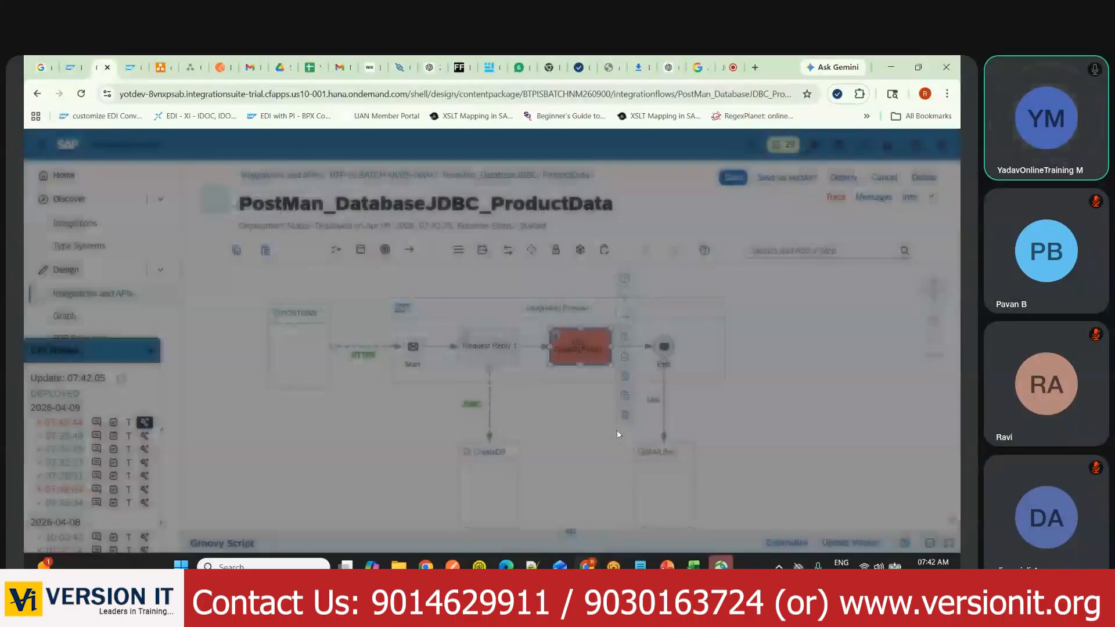
pyautogui.moveTo(549, 529); pyautogui.dragTo(566, 355)
pyautogui.click(293, 393)
pyautogui.click(375, 428)
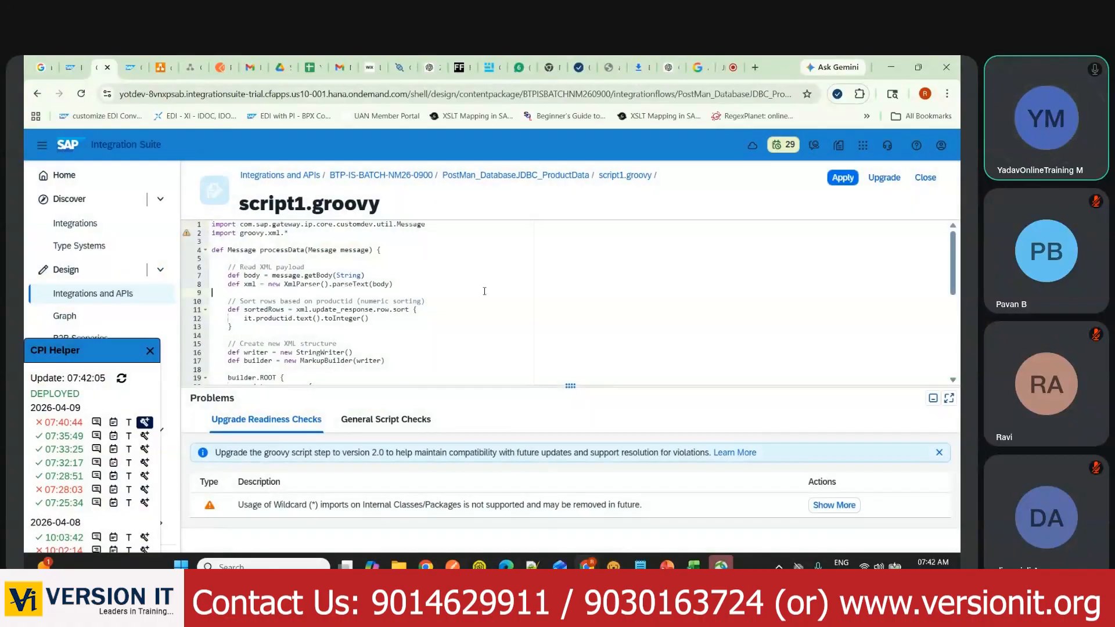
# Step: Replace all code in script1.groovy with the copied final sorting script, apply the change and close the script editor
pyautogui.click(485, 291)
pyautogui.hotkey('ctrl', 'a')
pyautogui.hotkey('ctrl', 'v')
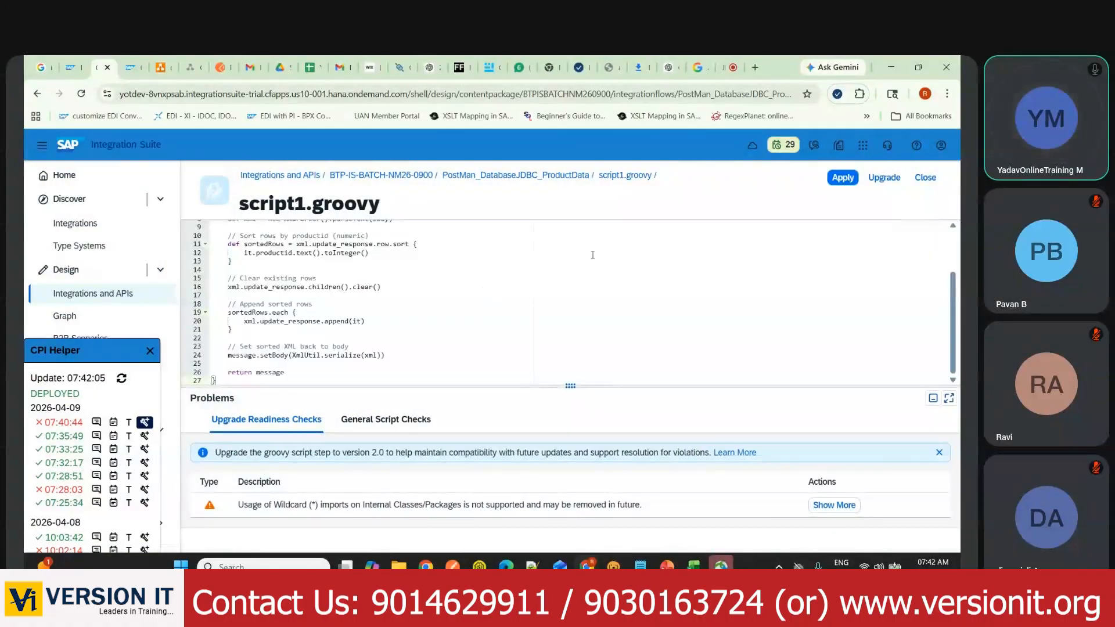
pyautogui.click(842, 180)
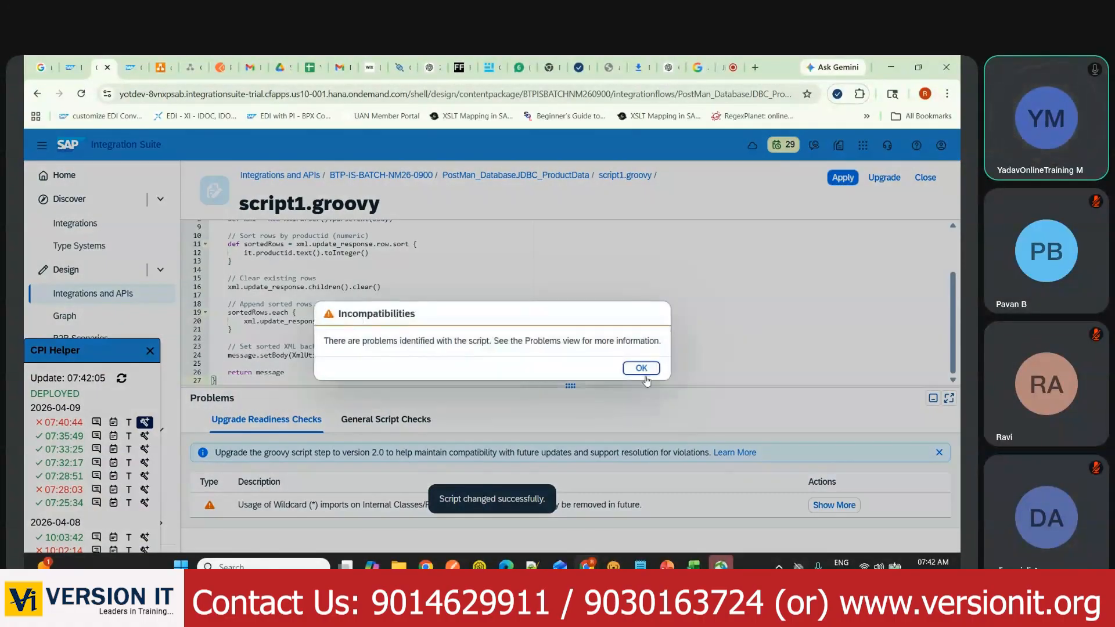
pyautogui.click(653, 372)
pyautogui.click(917, 183)
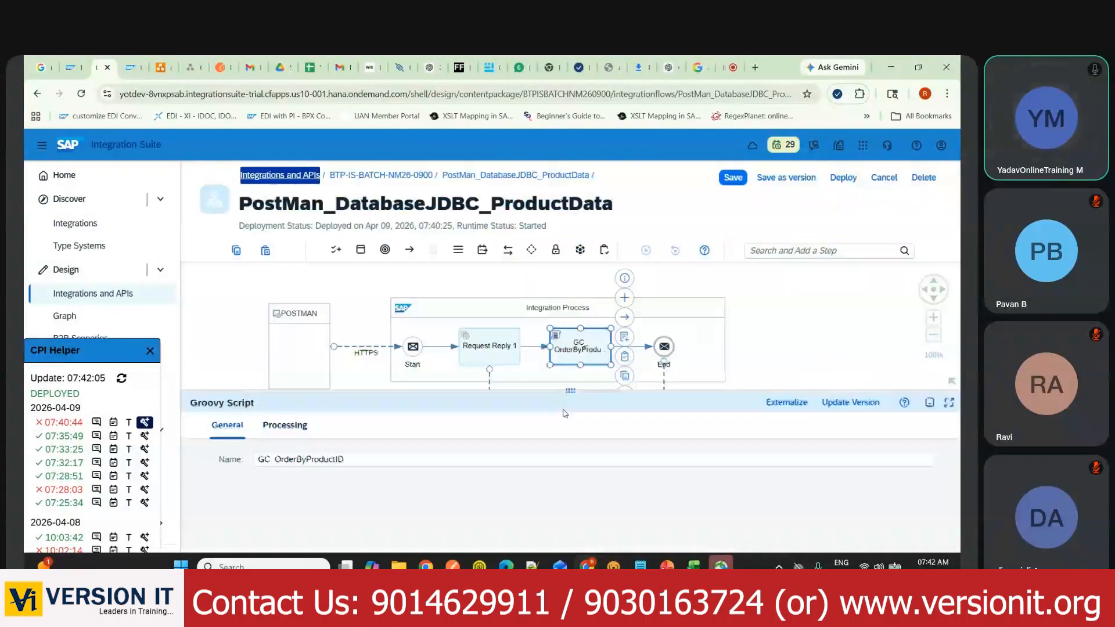
# Step: Save and deploy the integration flow, and resend the Select POST request to the DaaDatabase0900 endpoint in Postman
pyautogui.click(734, 179)
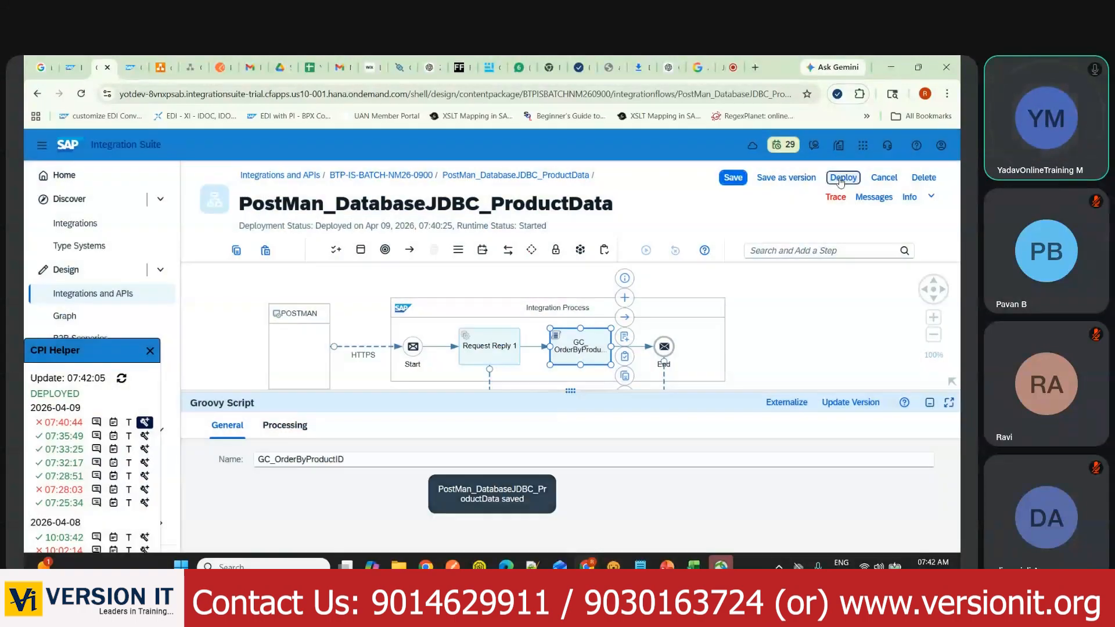
pyautogui.click(842, 179)
pyautogui.click(556, 382)
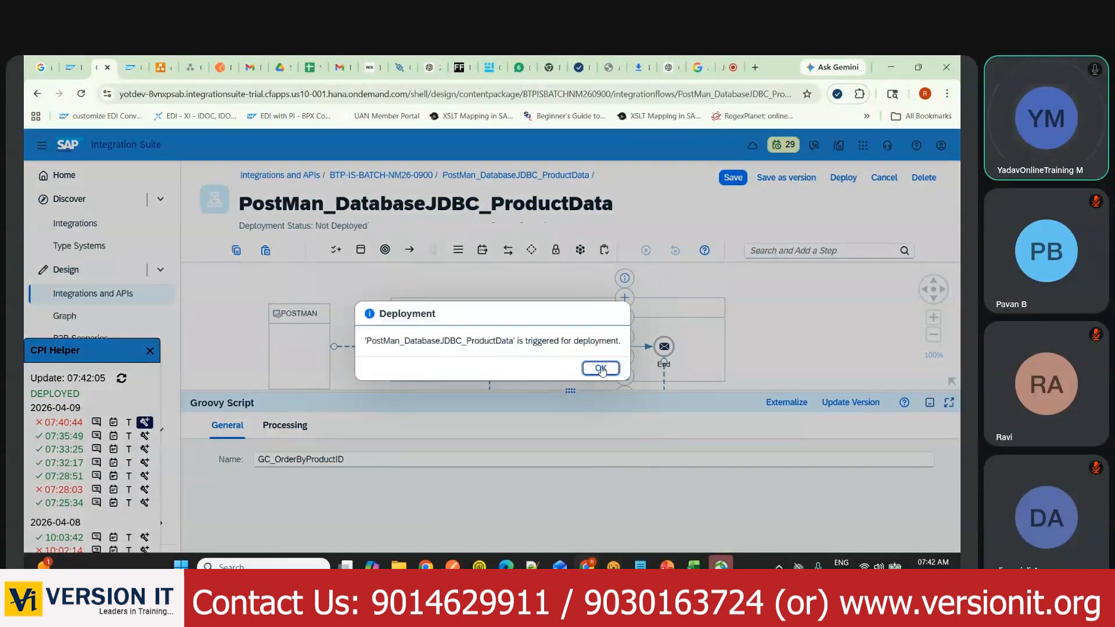
pyautogui.click(598, 367)
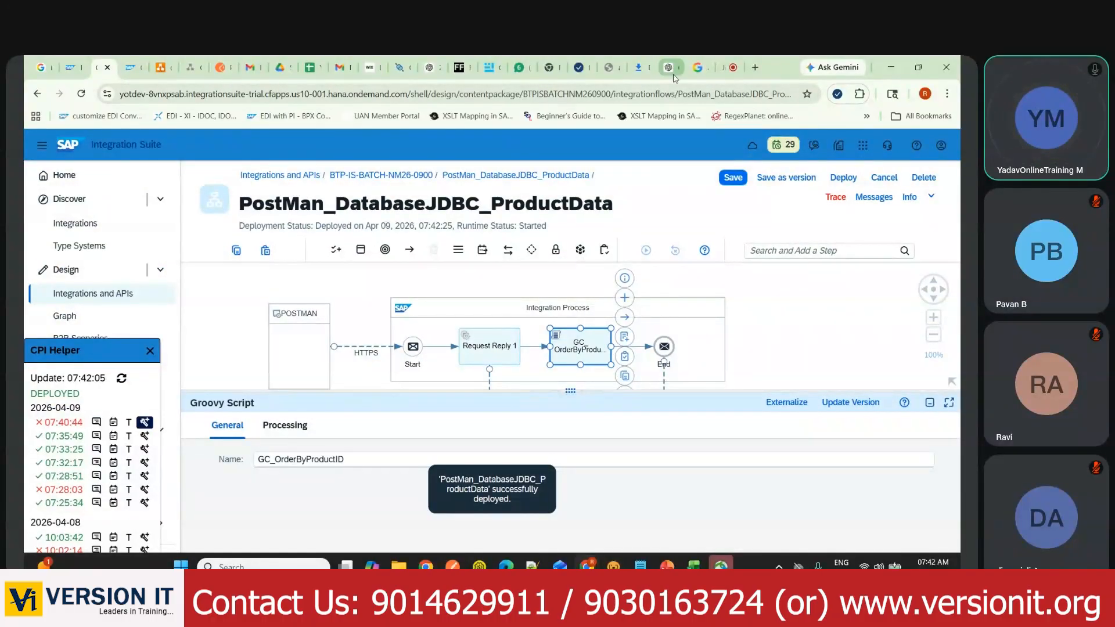
pyautogui.click(452, 565)
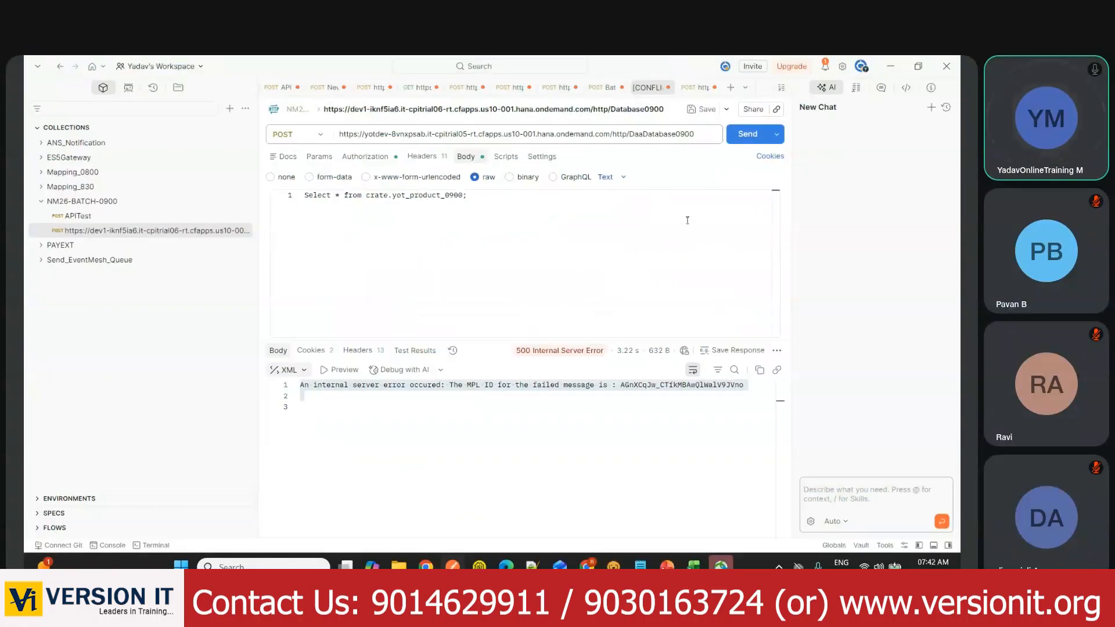
pyautogui.click(755, 134)
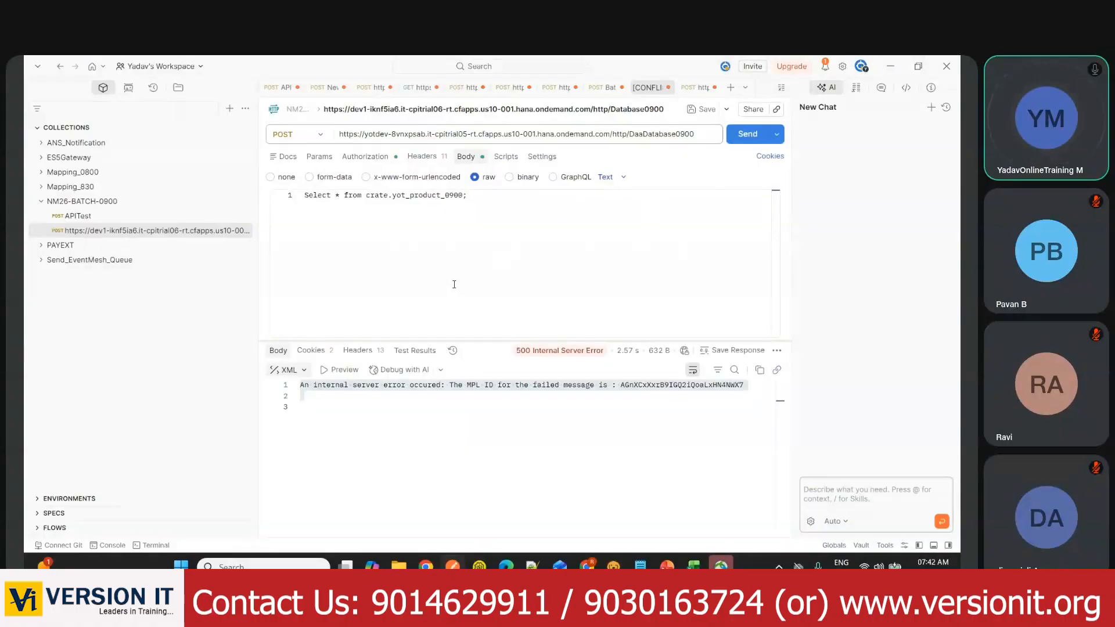
# Step: Return to the integration flow, trace the latest failed run in CPI Helper and select the full error text of the GC_OrderByProductID step
pyautogui.hotkey('alt', 'Tab')
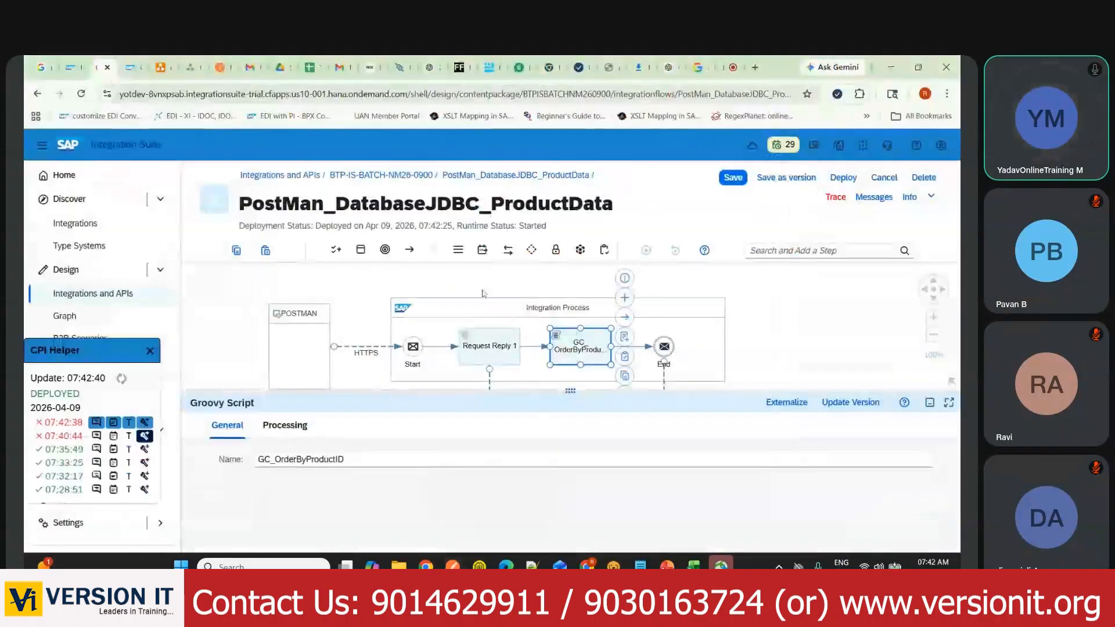
pyautogui.click(145, 423)
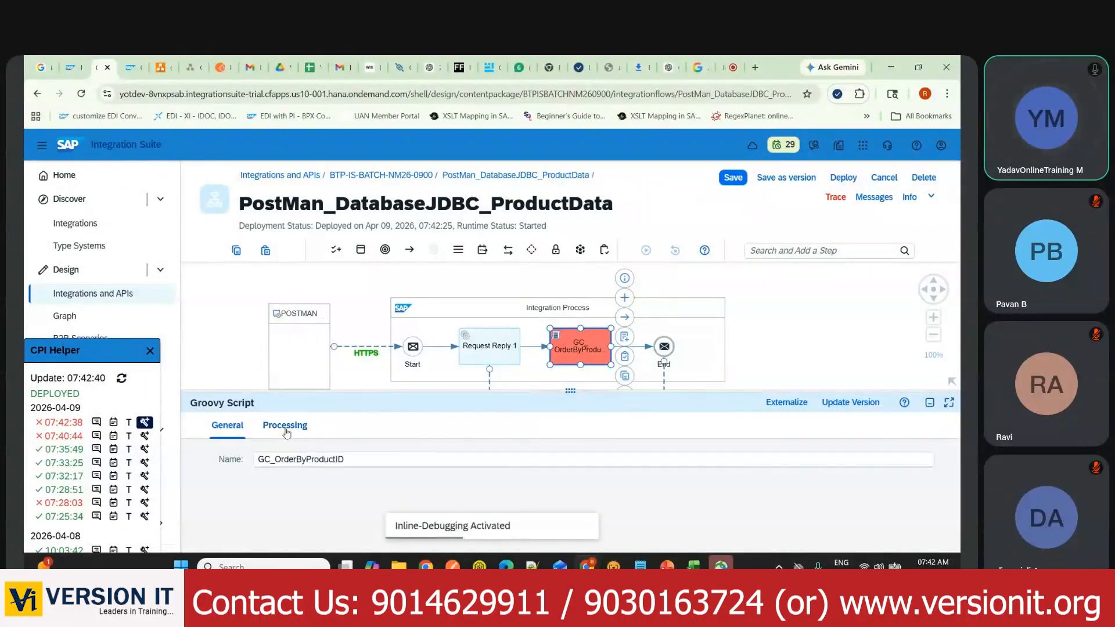
pyautogui.click(284, 427)
pyautogui.click(579, 345)
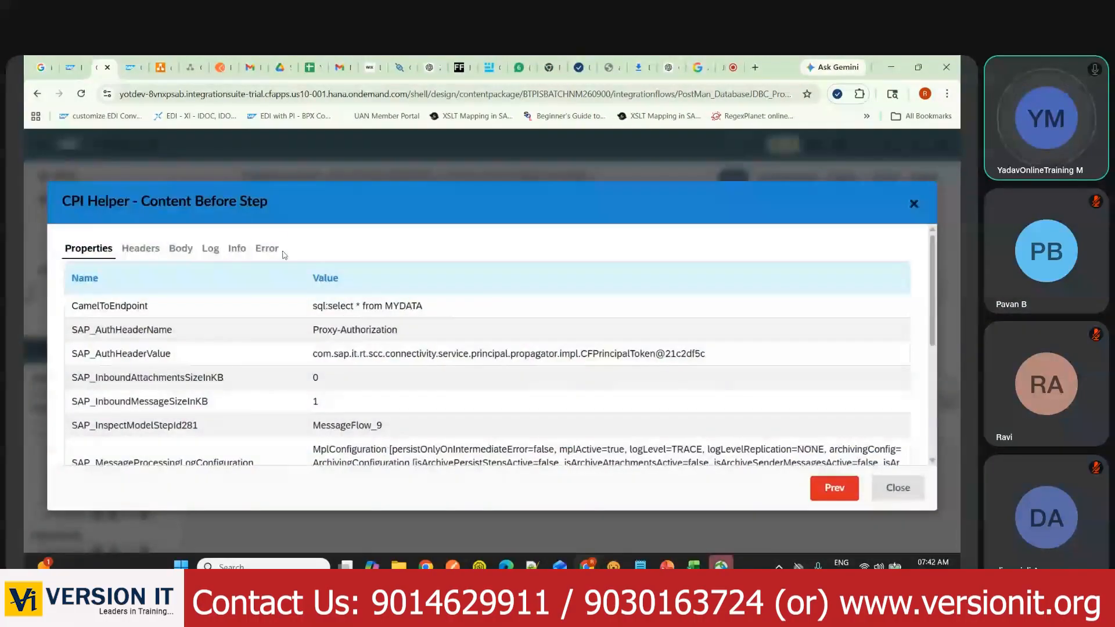
pyautogui.click(273, 250)
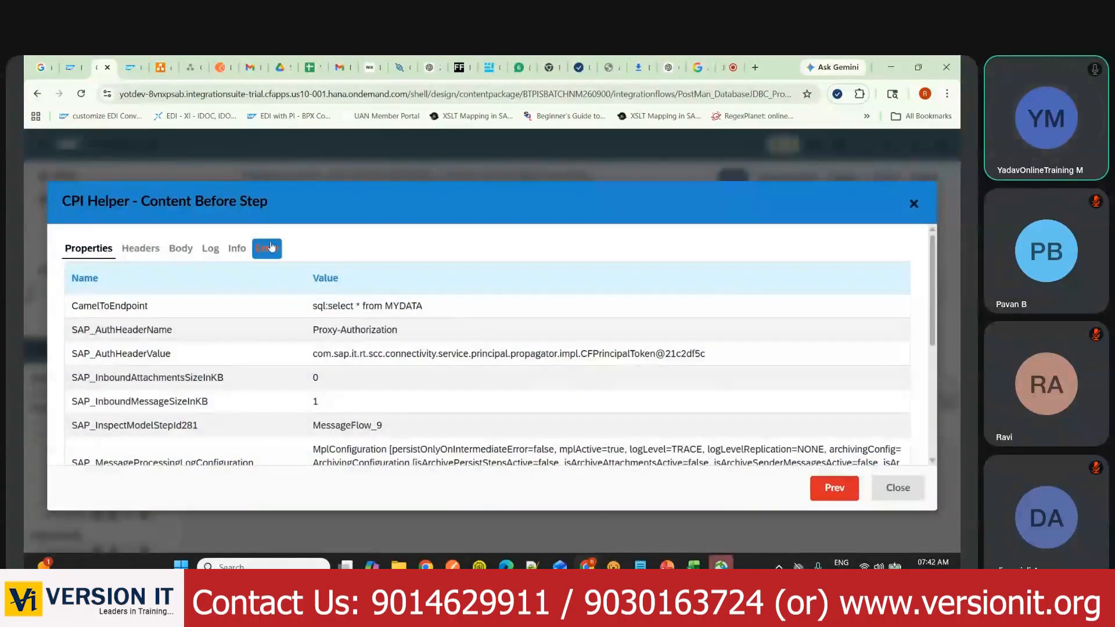
pyautogui.moveTo(713, 279); pyautogui.dragTo(797, 281)
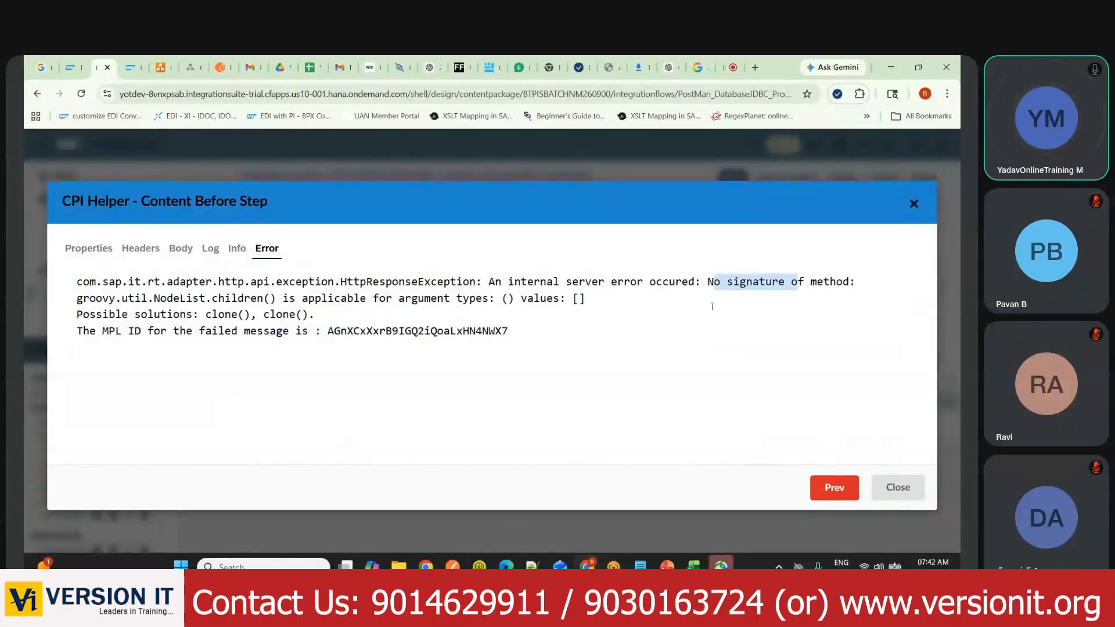
pyautogui.click(140, 318)
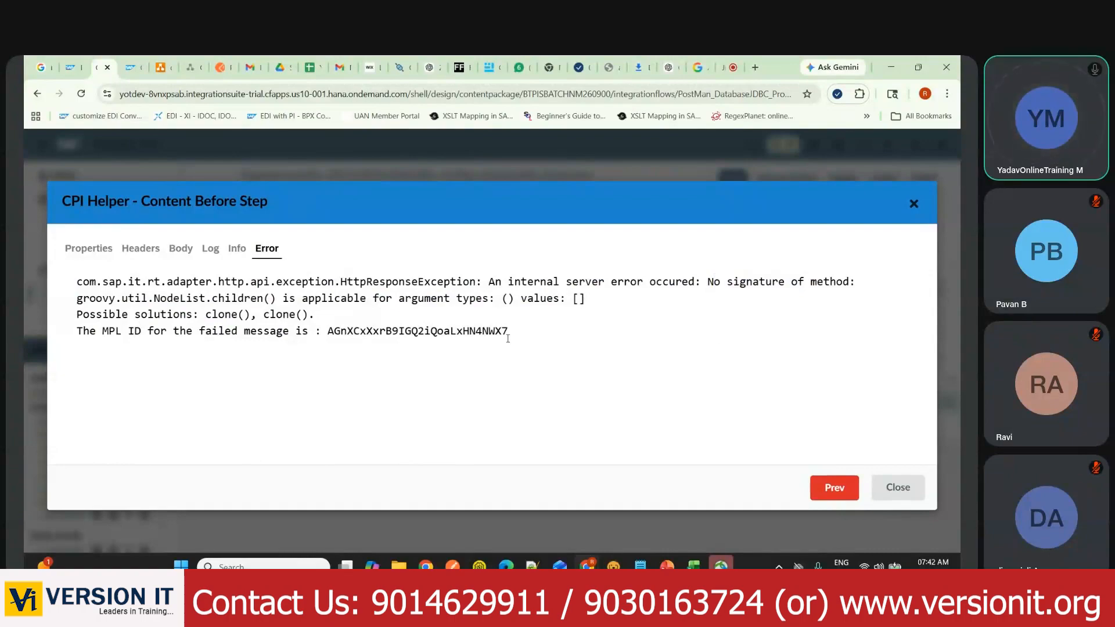
pyautogui.moveTo(508, 339); pyautogui.dragTo(93, 275)
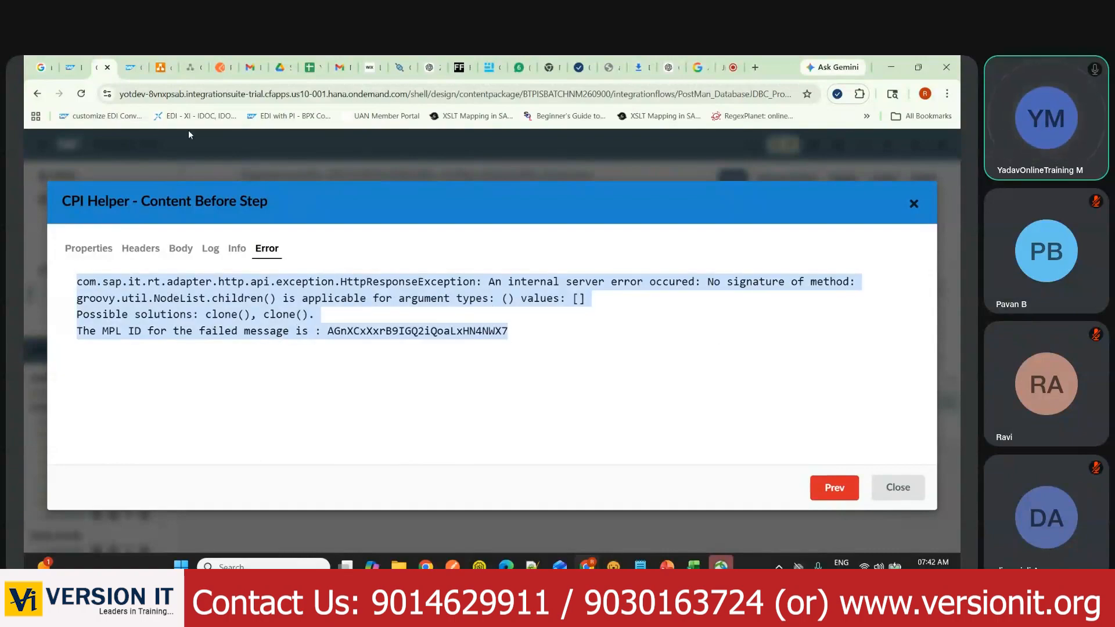
# Step: Switch to the ChatGPT conversation about the sorting script and submit the copied "No signature of method: groovy.util.NodeList.children()" error
pyautogui.click(431, 67)
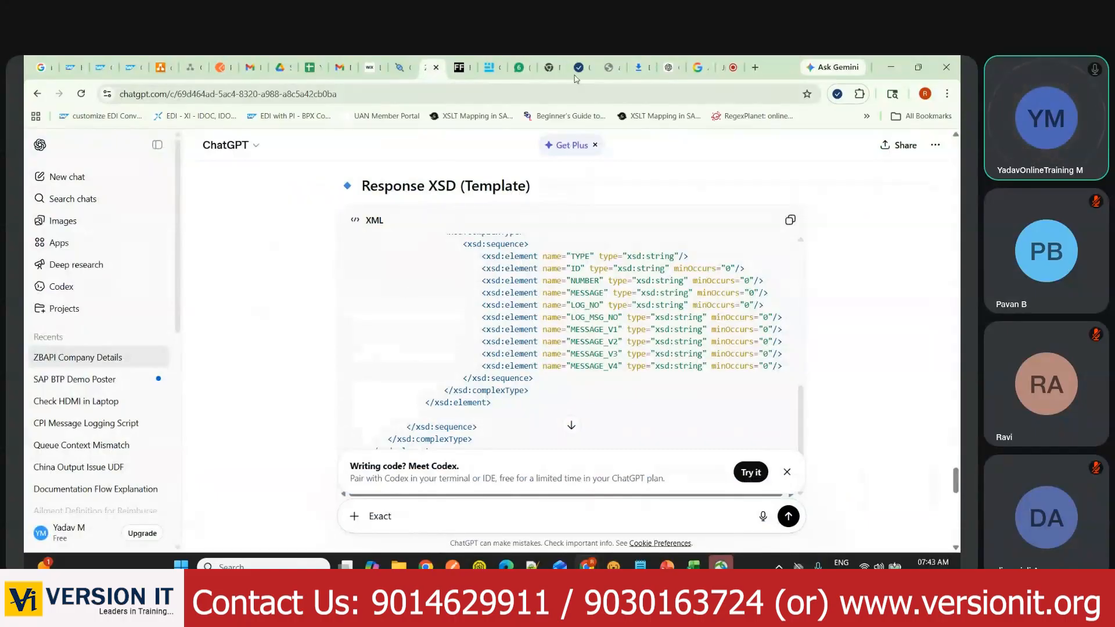
pyautogui.click(665, 67)
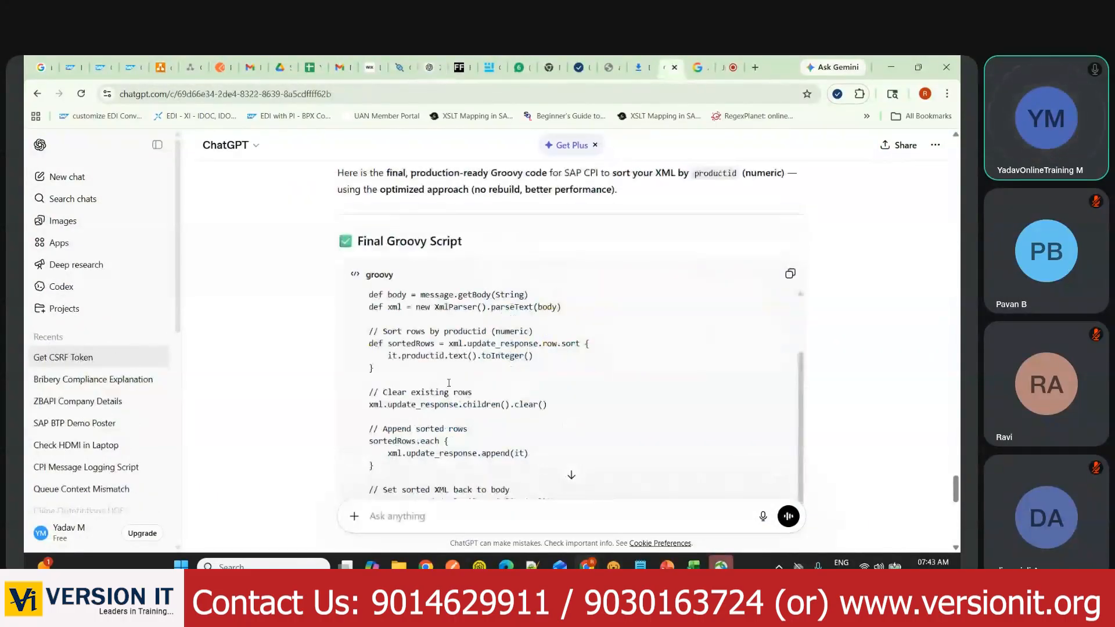
pyautogui.scroll(-10, 444, 424)
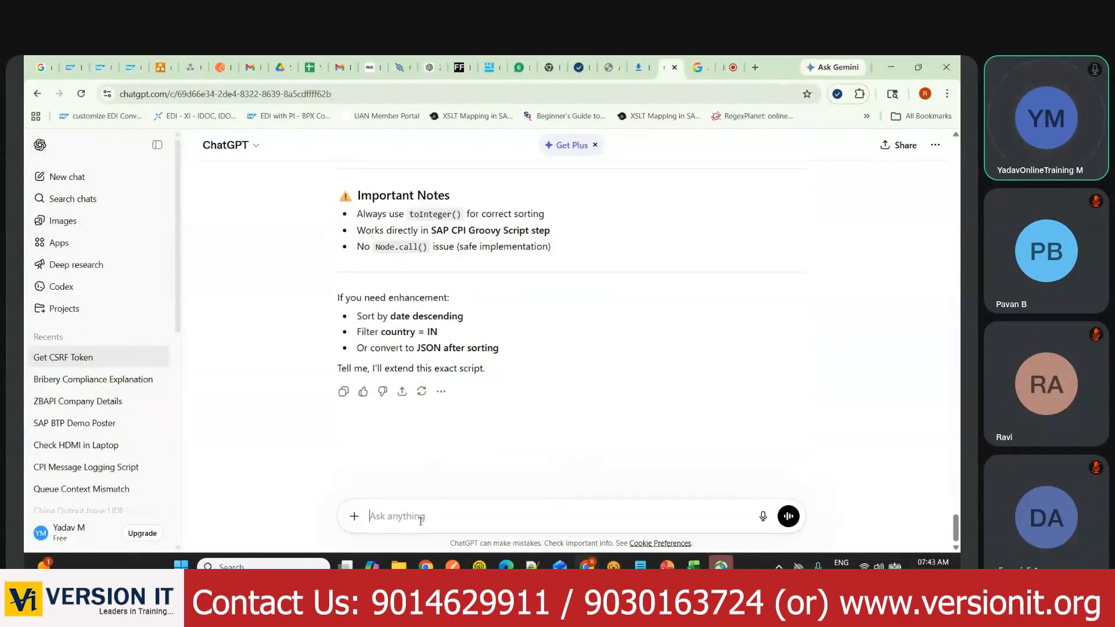
pyautogui.write('com.sap.it.rt.adapter.http.api.exception.HttpResponseException: An internal server error occurred: No signature of method: groovy.util.NodeList.children() is applicable for argument types: () values: [] Possible solutions: clone(), clone(). The MPL ID for the failed message is : AGnXCxXxrB9IGQ2iQoaLxHN4NWX7')
pyautogui.press('Return')
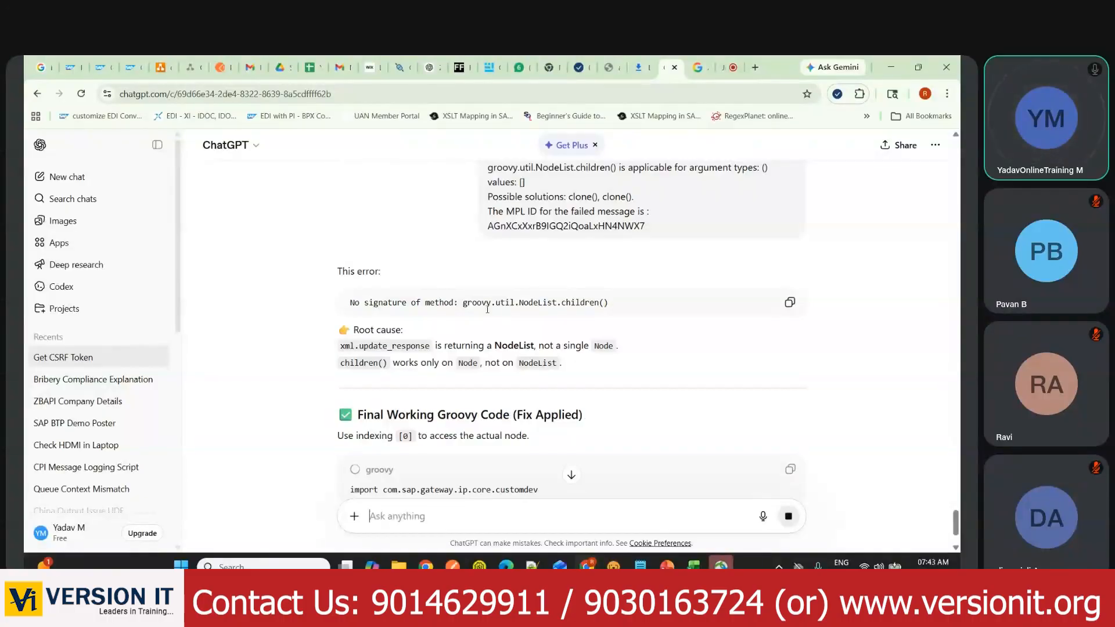
# Step: Review ChatGPT's "Final Working Groovy Code (Fix Applied)" and copy the script
pyautogui.scroll(-3, 539, 389)
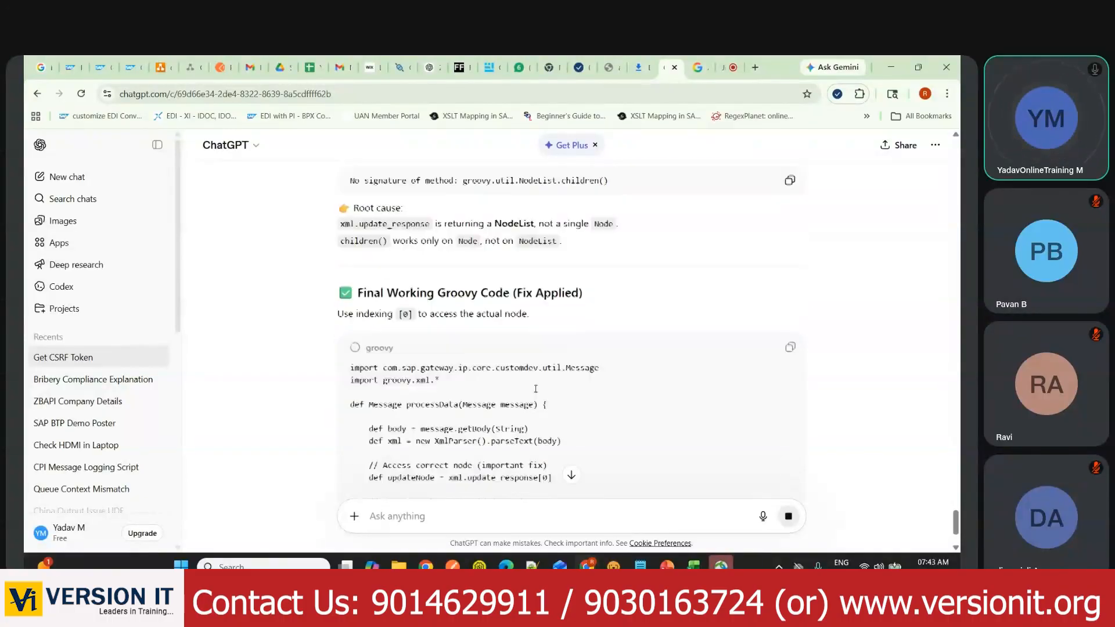
pyautogui.scroll(-4, 536, 325)
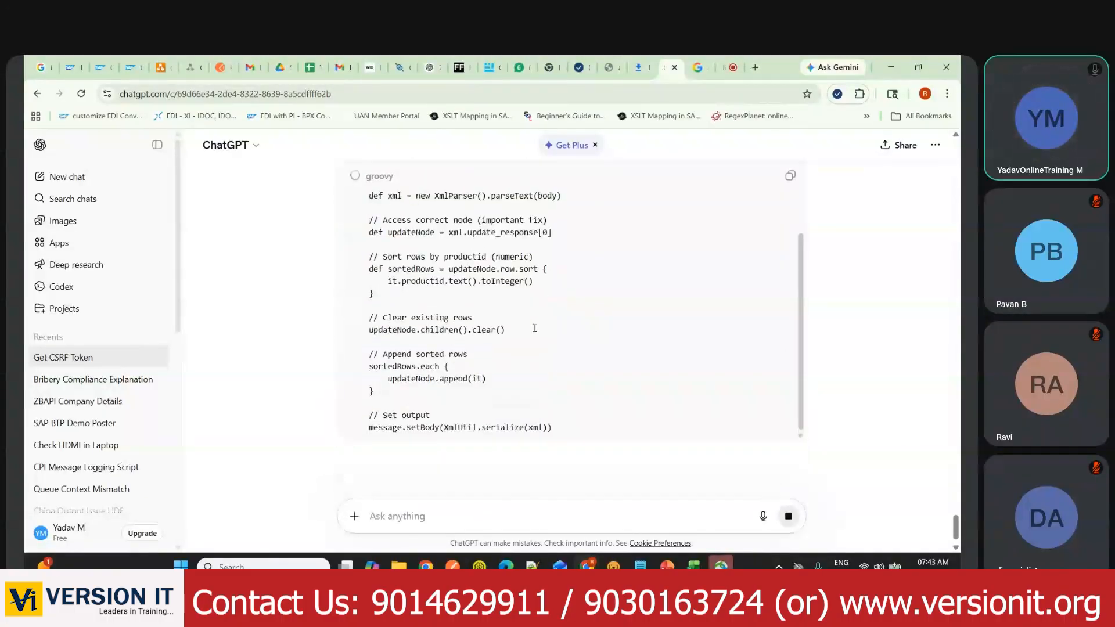
pyautogui.scroll(4, 527, 335)
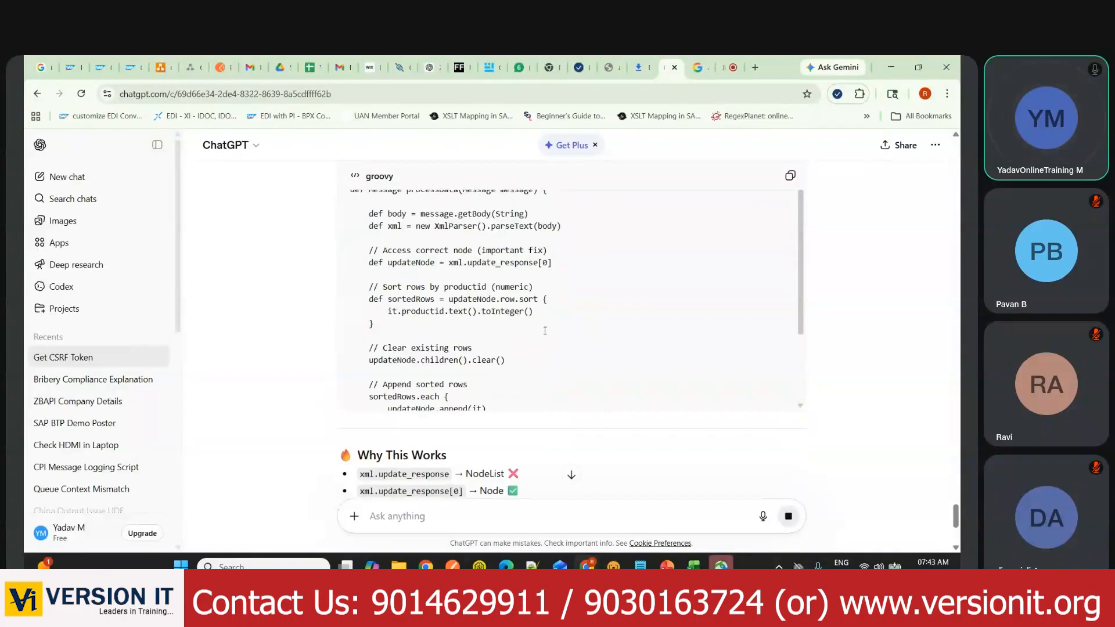
pyautogui.click(791, 255)
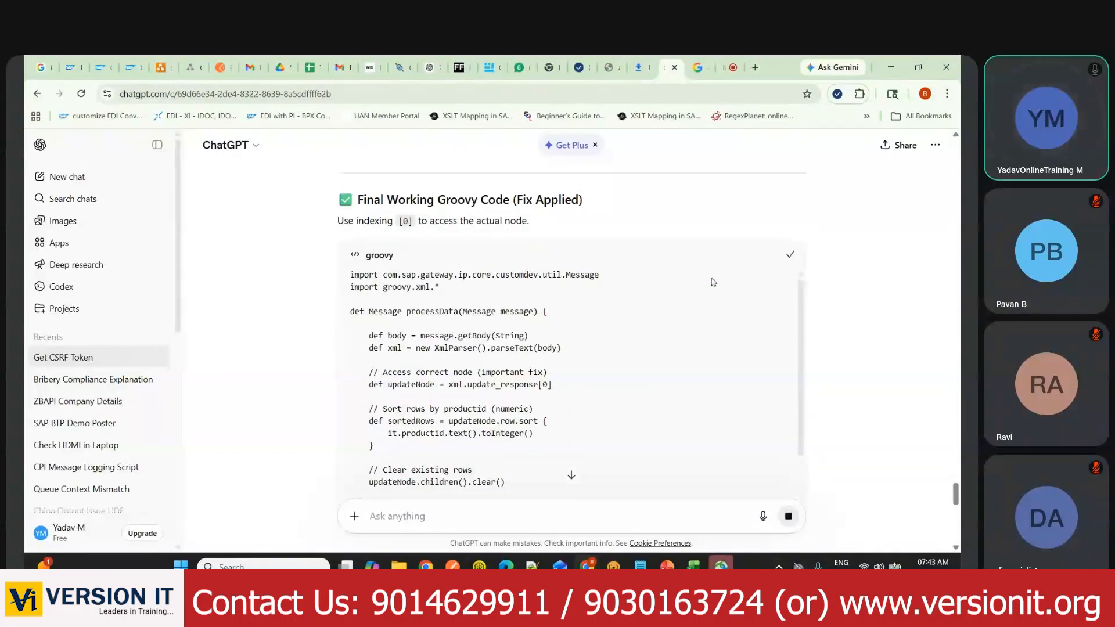
# Step: Return to the PostMan_DatabaseJDBC_ProductData flow, close the CPI Helper error details and open script1.groovy of the GC_OrderByProductID step
pyautogui.click(123, 74)
pyautogui.click(102, 74)
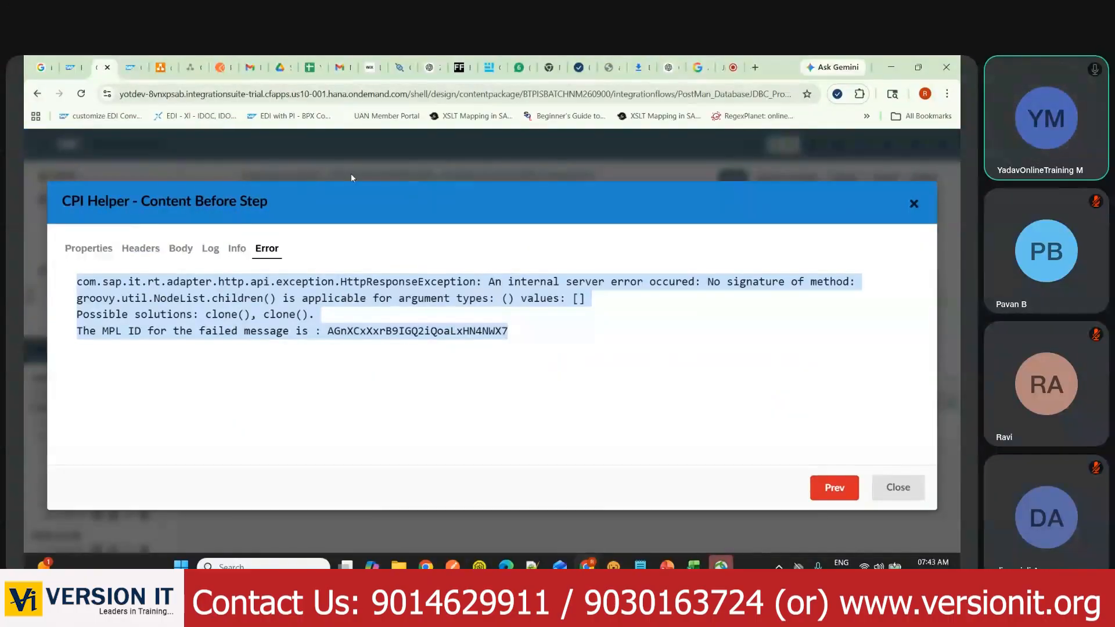
pyautogui.click(898, 487)
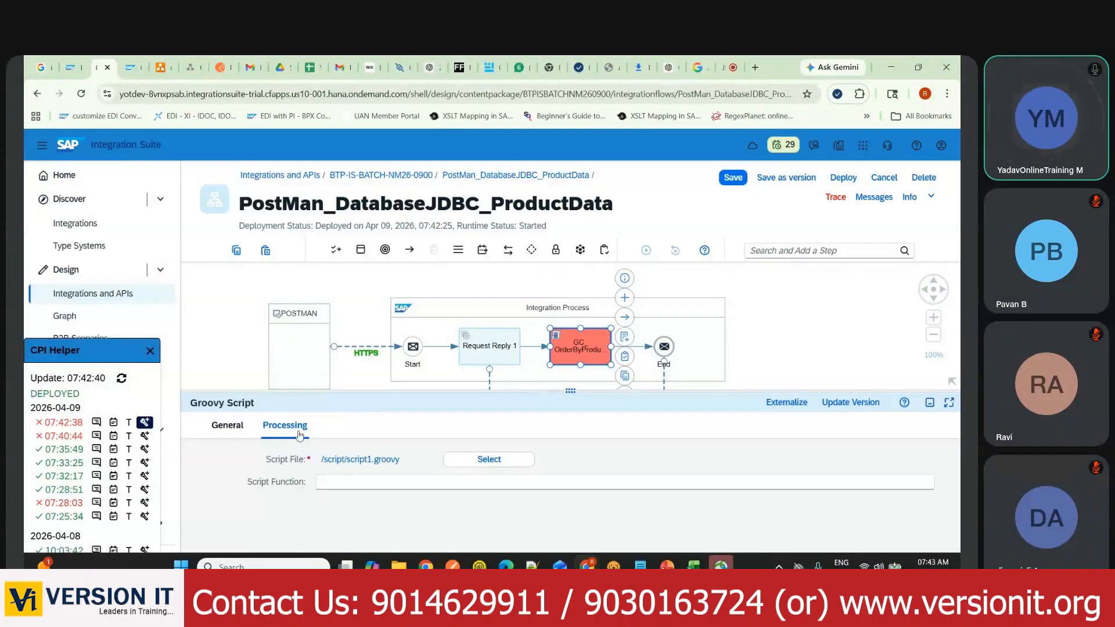
pyautogui.click(356, 460)
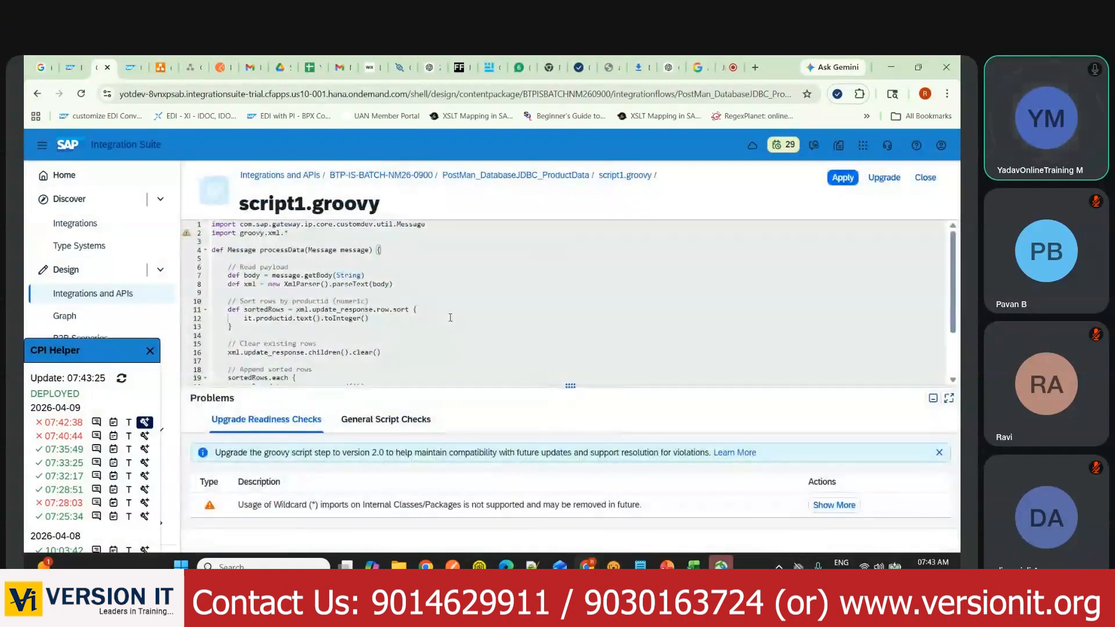
# Step: Replace the code in script1.groovy with the copied script that uses xml.update_response[0], apply the change and close the editor
pyautogui.click(843, 177)
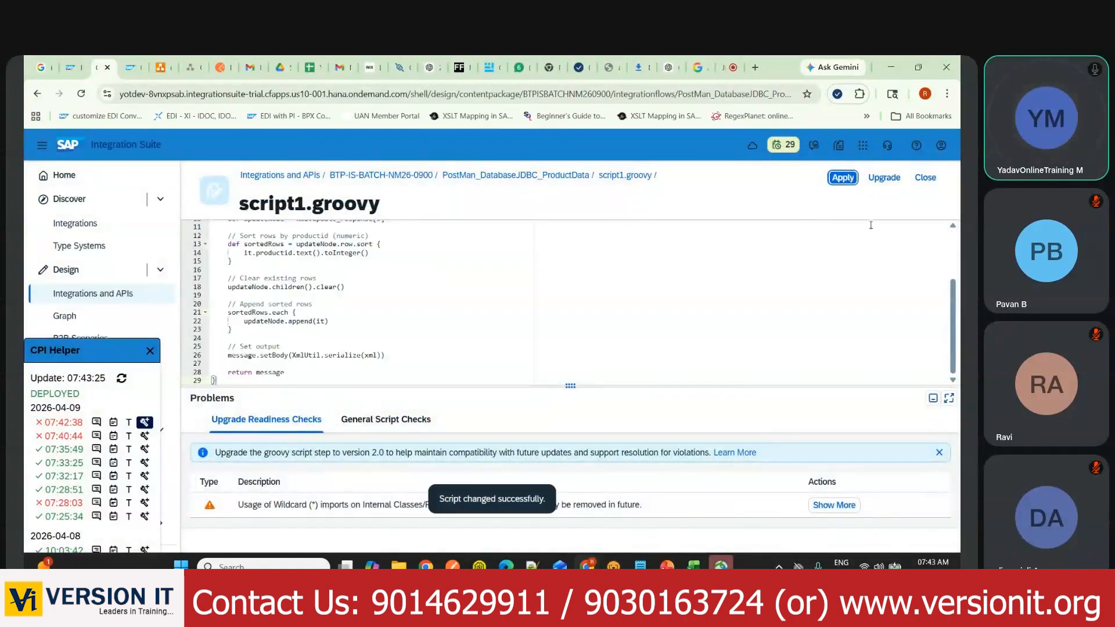
pyautogui.click(642, 368)
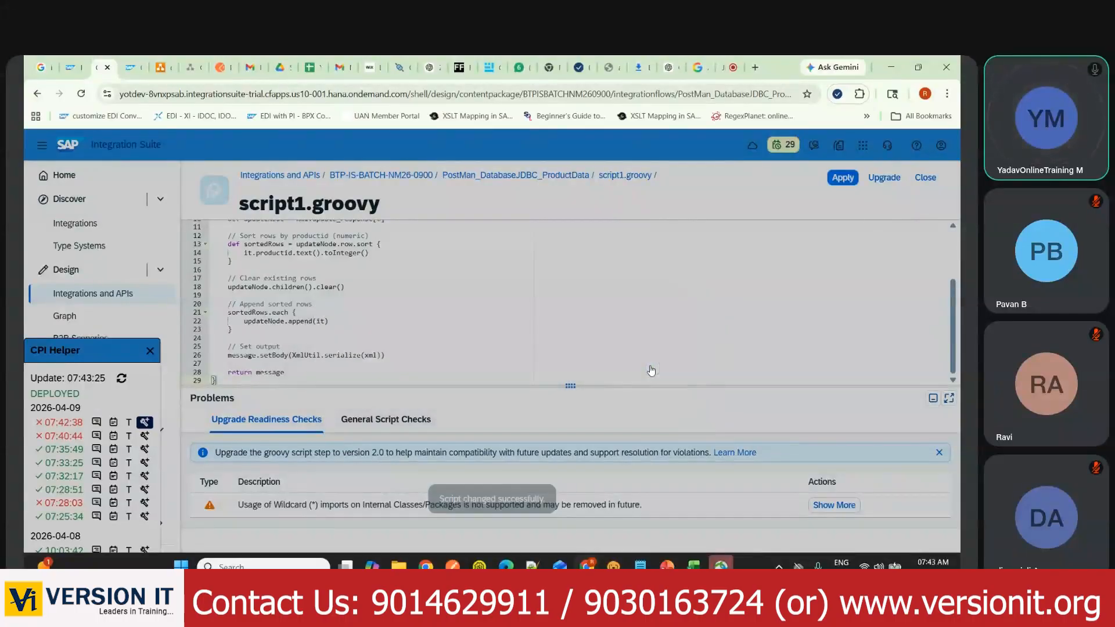
pyautogui.click(925, 178)
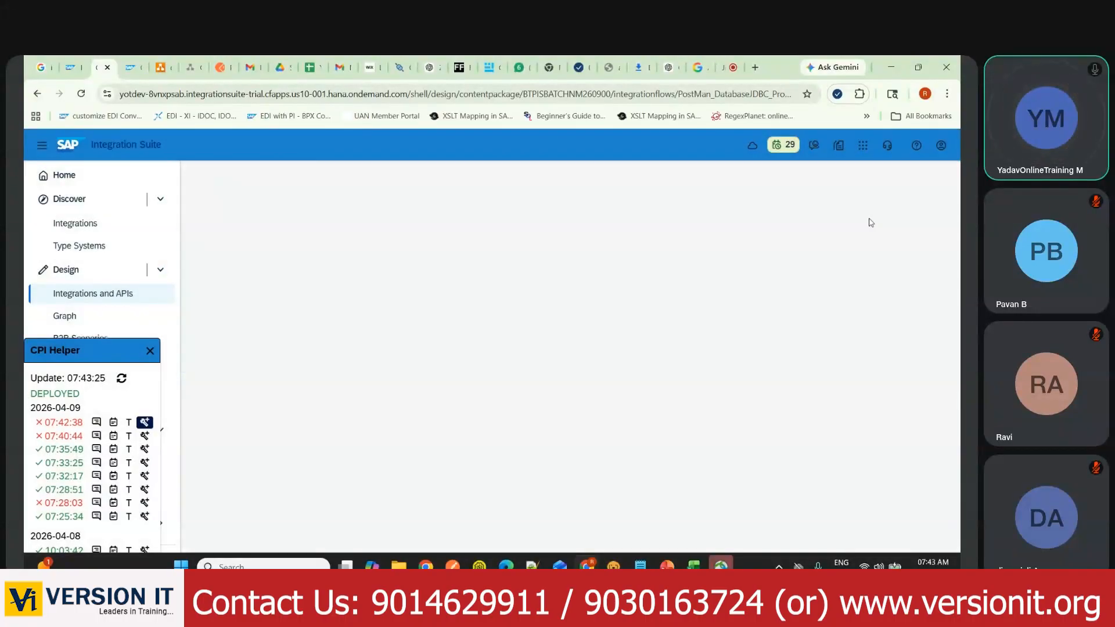
# Step: Save the flow, deploy it to the Cloud Integration runtime profile, and resend the Select POST request to DaaDatabase0900 in Postman
pyautogui.click(730, 179)
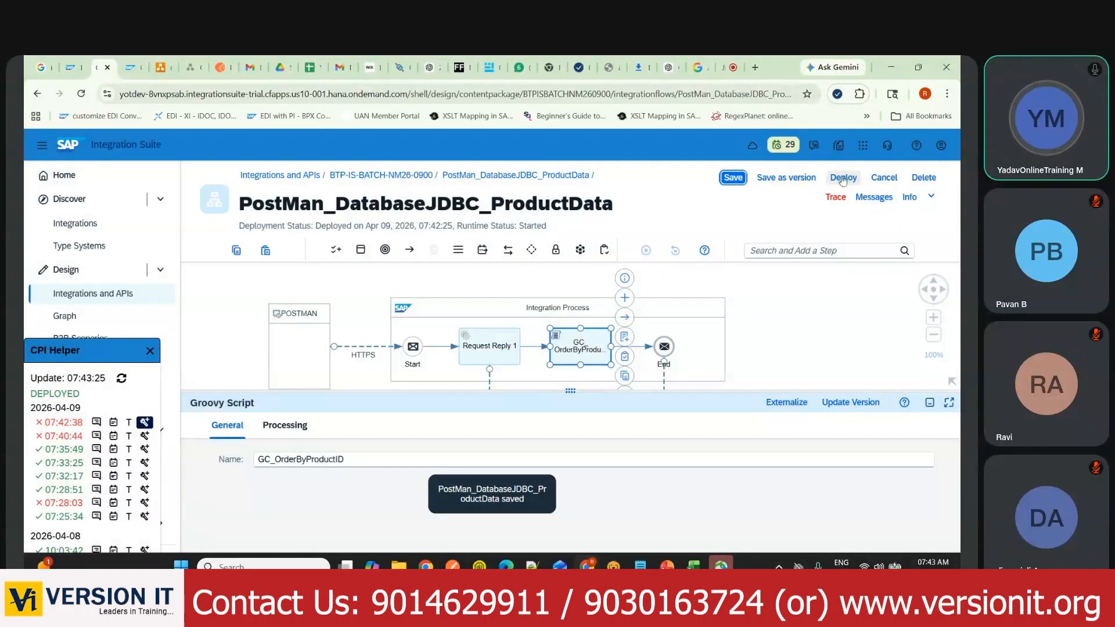
pyautogui.click(843, 178)
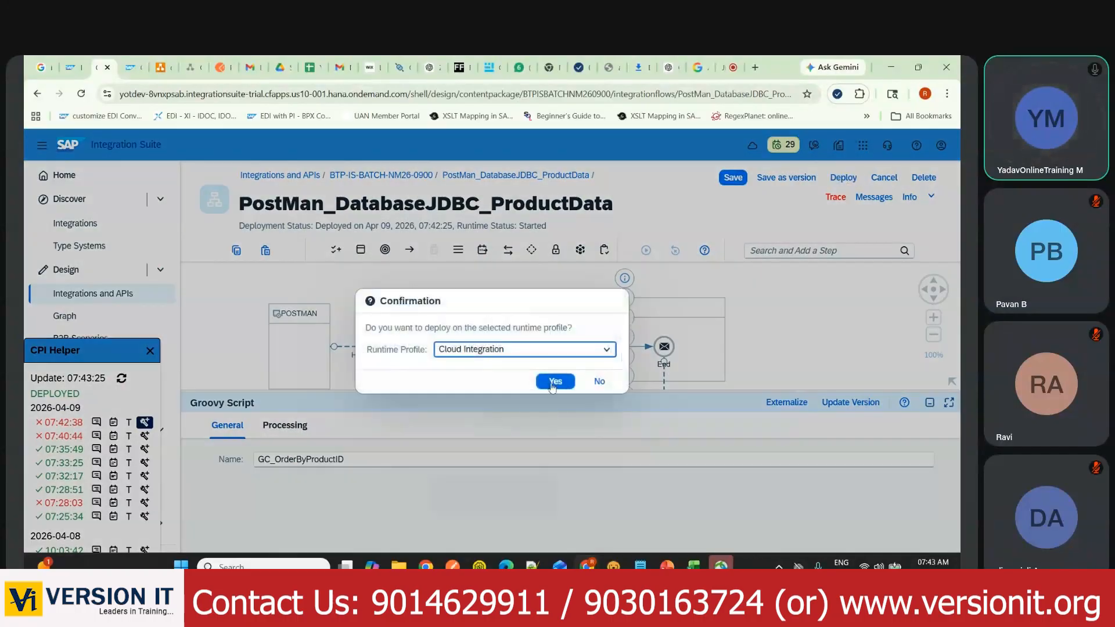
pyautogui.click(557, 378)
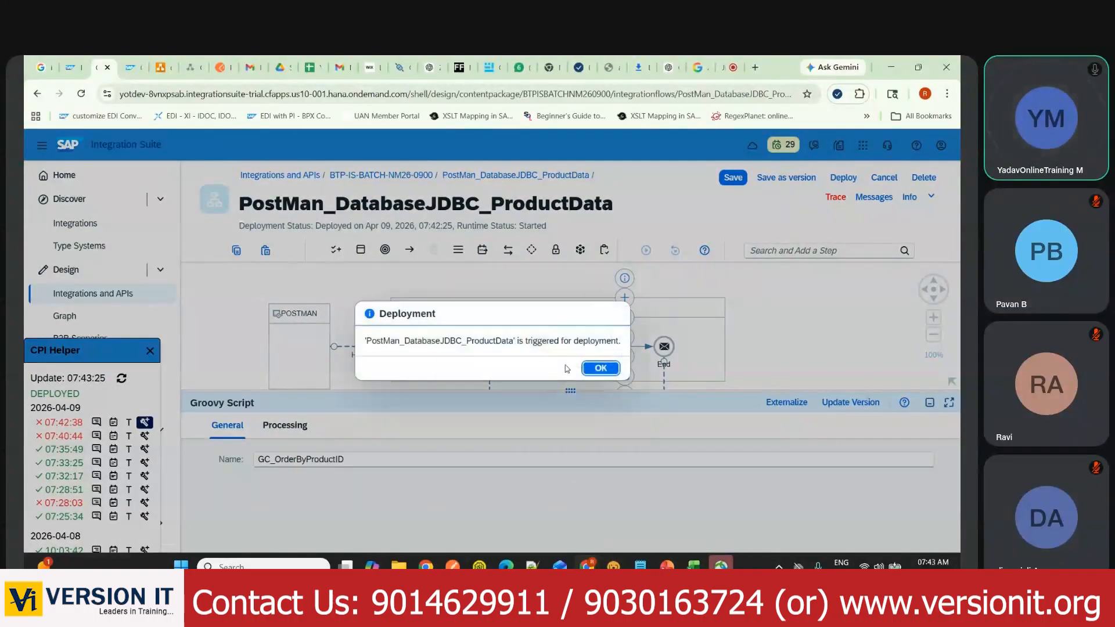
pyautogui.click(598, 369)
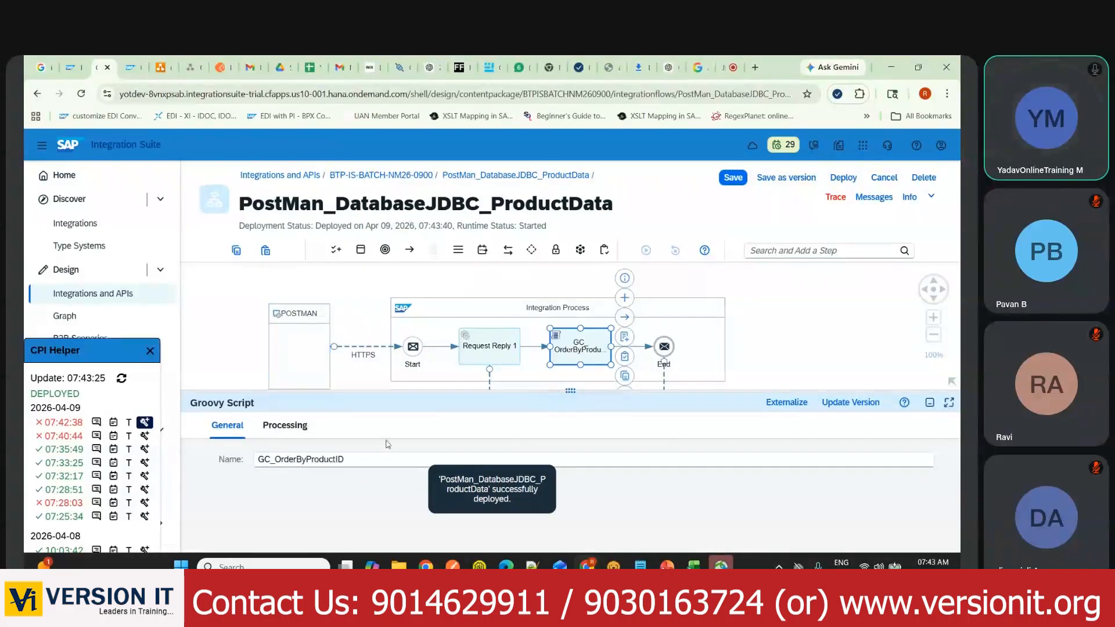
pyautogui.click(452, 565)
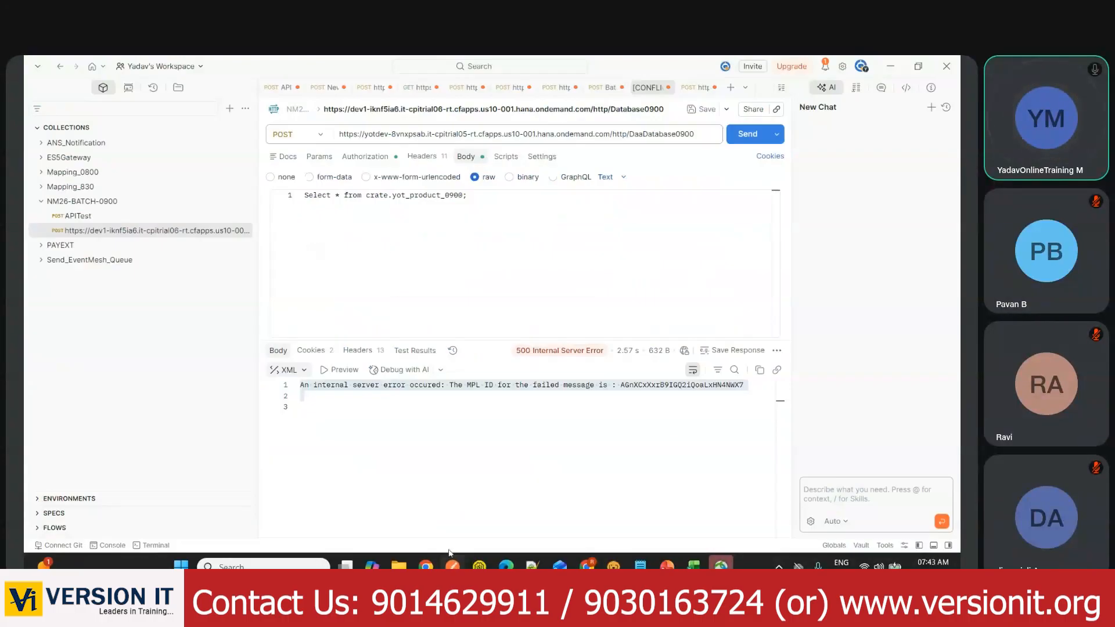
pyautogui.click(732, 141)
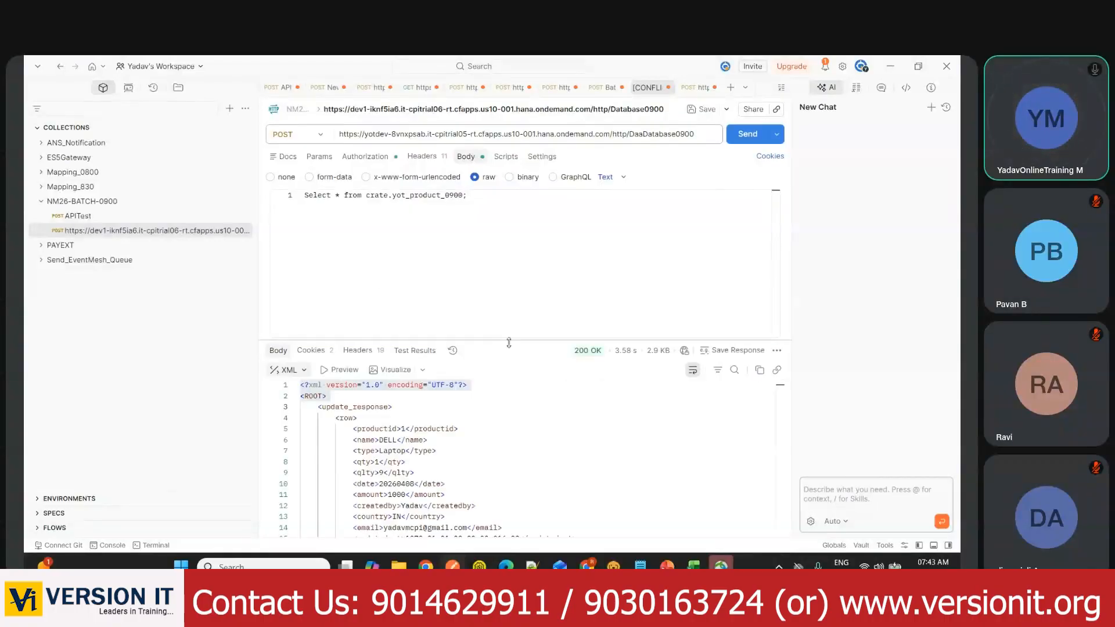
# Step: Enlarge the response area and examine the productid order of the returned rows
pyautogui.moveTo(510, 342); pyautogui.dragTo(510, 251)
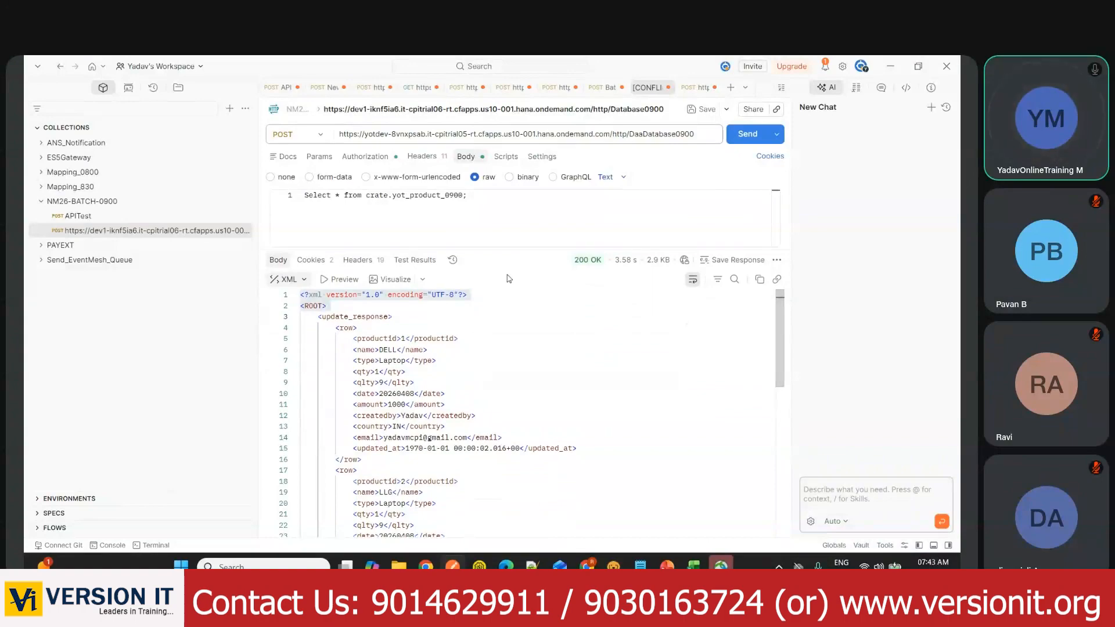
pyautogui.moveTo(357, 340); pyautogui.dragTo(450, 339)
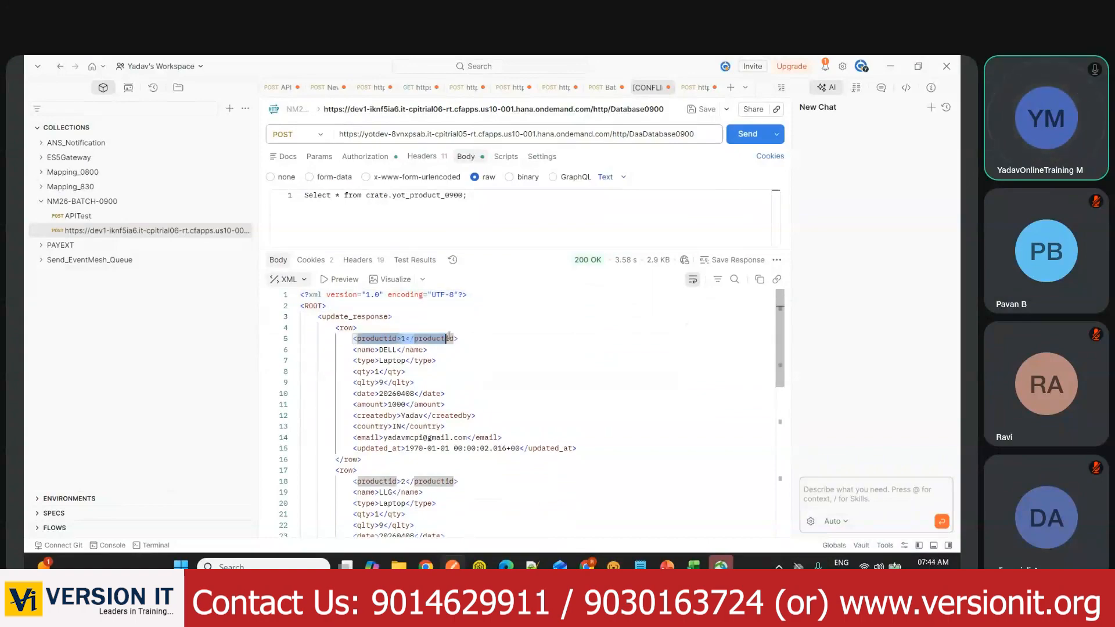
pyautogui.scroll(-2, 352, 421)
pyautogui.moveTo(352, 420); pyautogui.dragTo(458, 420)
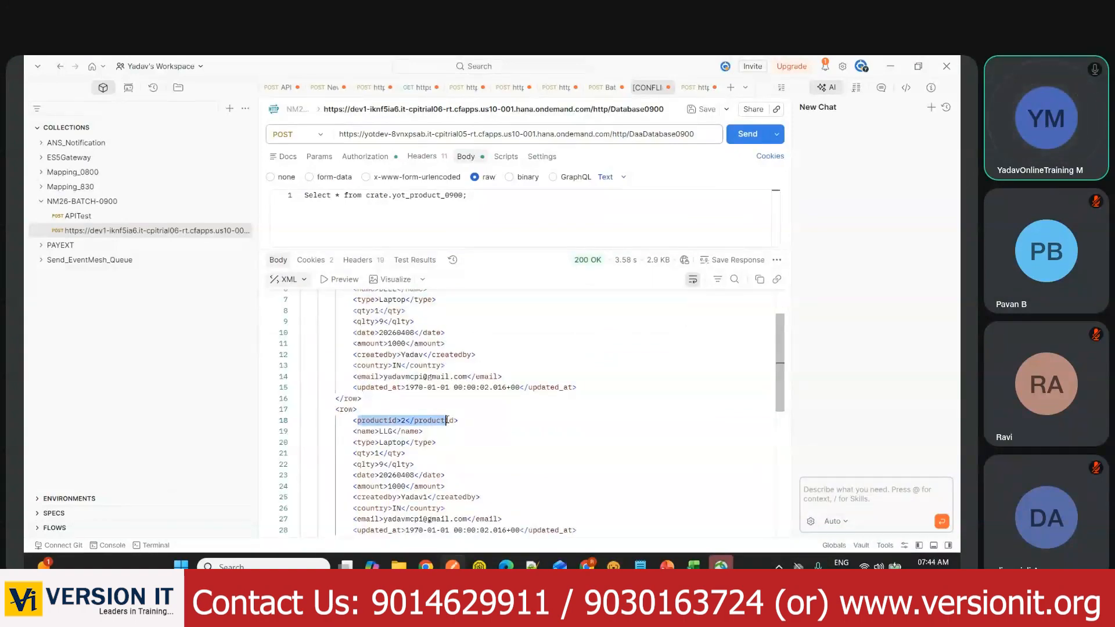
pyautogui.scroll(-4, 407, 421)
pyautogui.moveTo(371, 441); pyautogui.dragTo(492, 446)
pyautogui.scroll(-4, 491, 447)
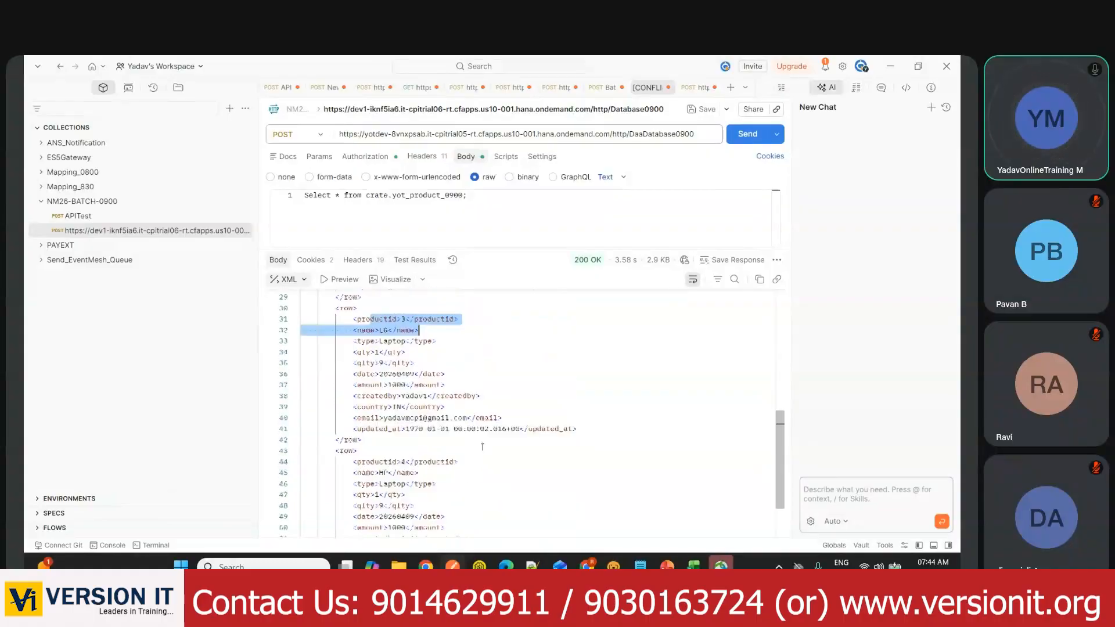
pyautogui.moveTo(374, 462); pyautogui.dragTo(498, 462)
pyautogui.scroll(-2, 498, 463)
pyautogui.scroll(12, 500, 465)
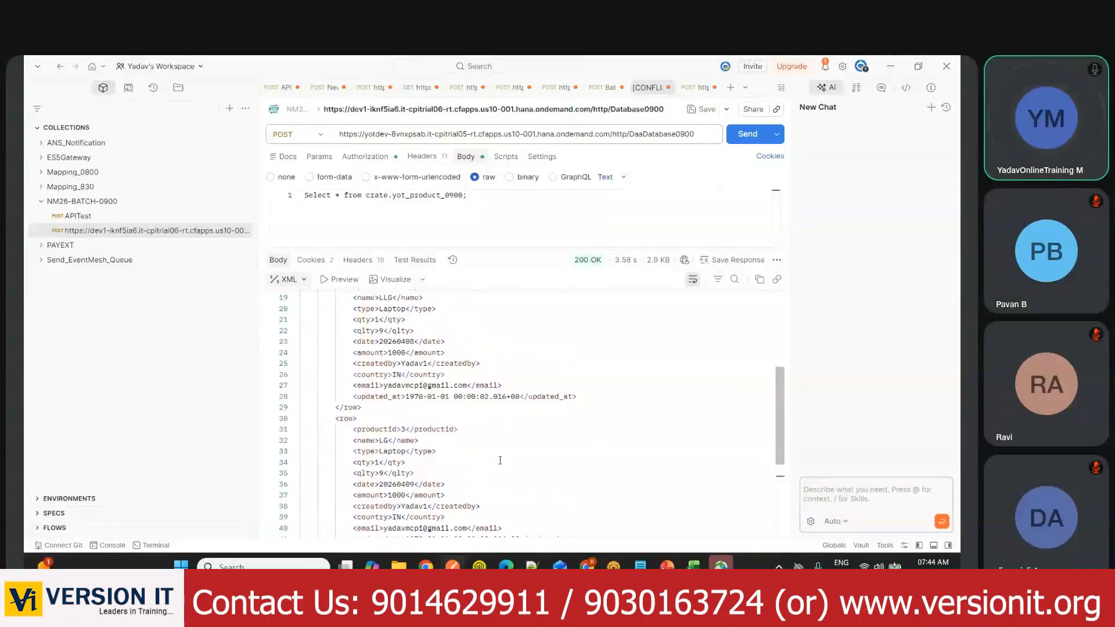
# Step: Switch to the Gmail inbox and open the newest "Notification: PostMan_DatabaseJDBC_ProductData" email to check the sorted payload
pyautogui.click(891, 68)
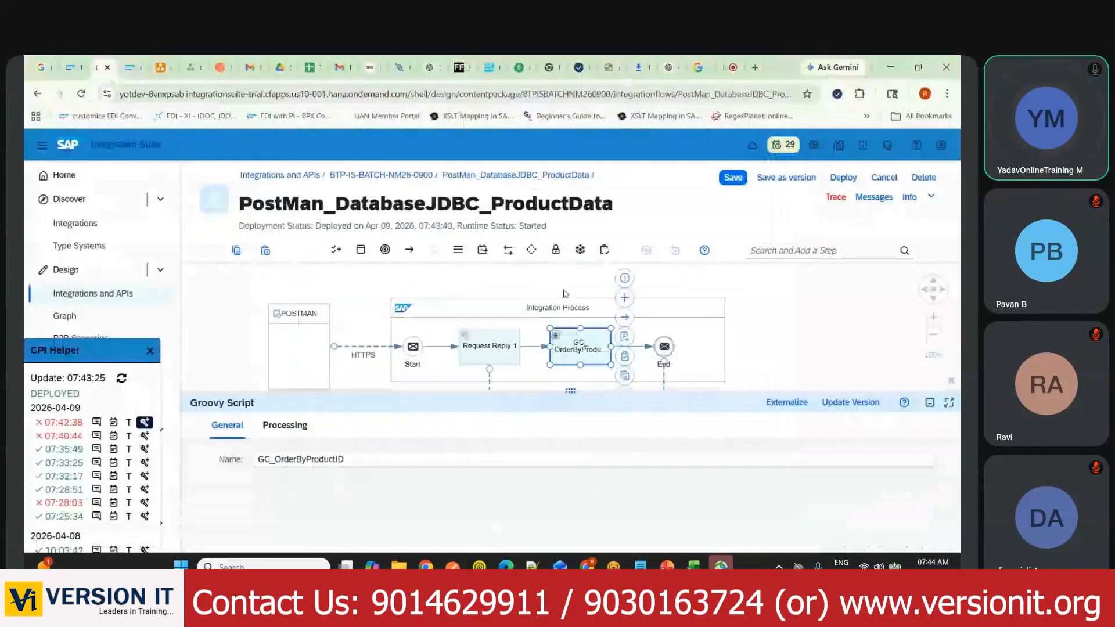
pyautogui.click(337, 68)
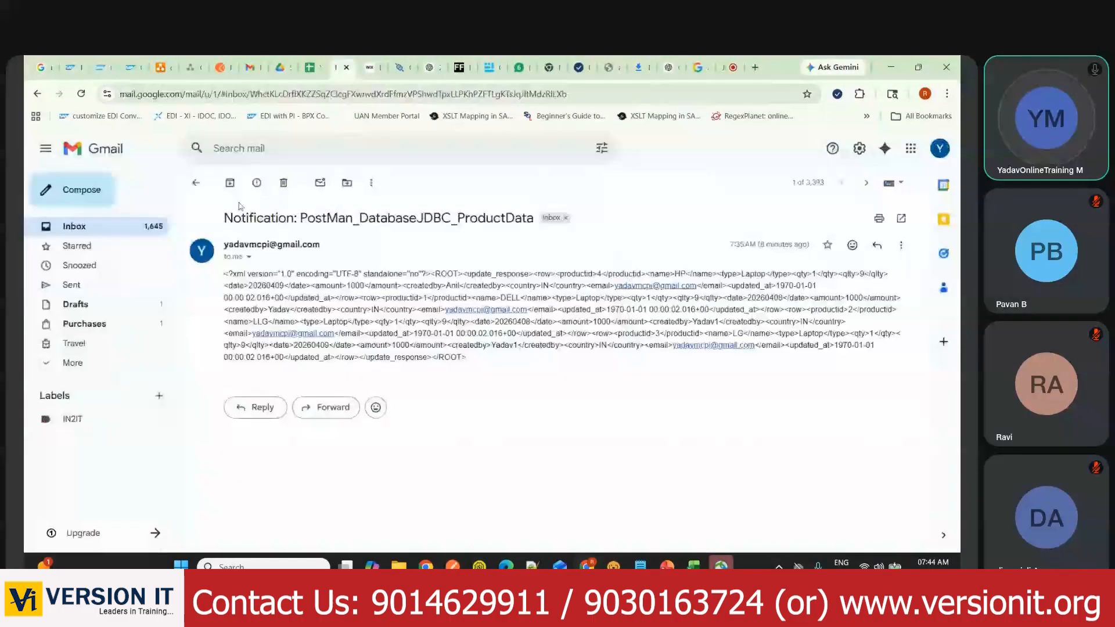
pyautogui.click(196, 182)
pyautogui.click(439, 254)
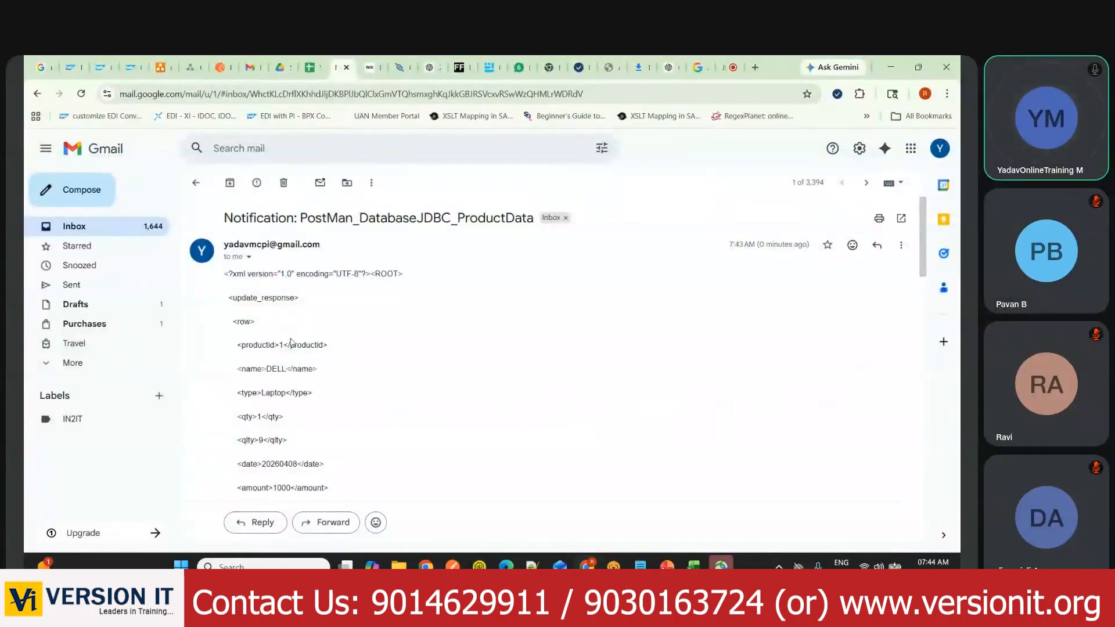
# Step: Check the productid of every row in the notification email's XML payload, from the first row to the last
pyautogui.scroll(-1, 304, 336)
pyautogui.moveTo(262, 284); pyautogui.dragTo(329, 285)
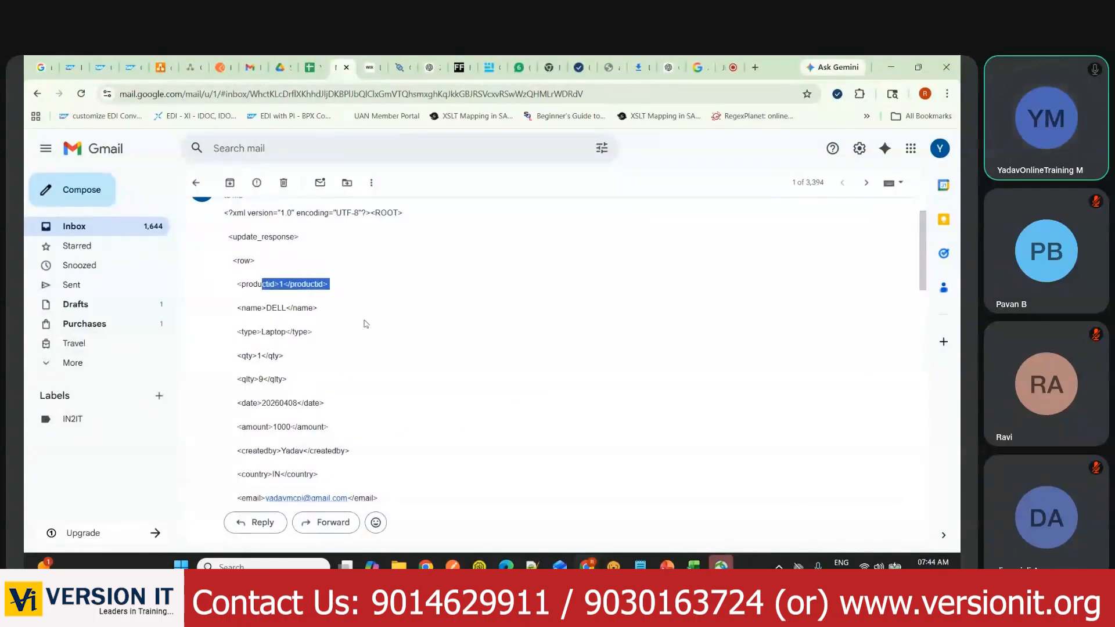
pyautogui.scroll(-1, 363, 332)
pyautogui.scroll(-2, 362, 333)
pyautogui.moveTo(268, 410); pyautogui.dragTo(326, 411)
pyautogui.scroll(-5, 357, 431)
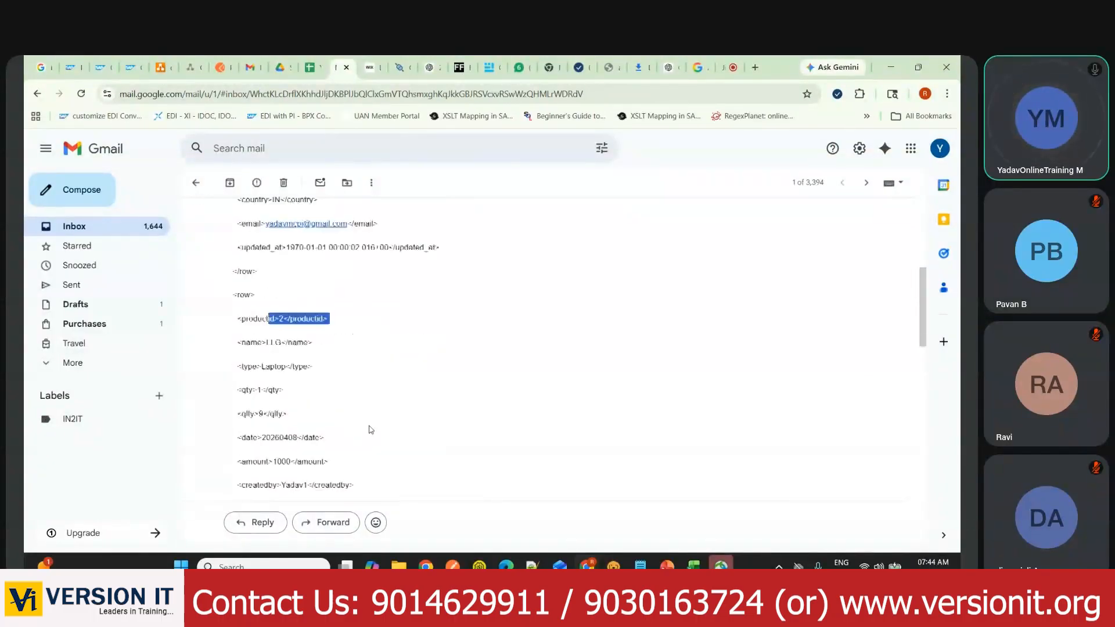
pyautogui.moveTo(270, 475); pyautogui.dragTo(330, 477)
pyautogui.scroll(-6, 369, 479)
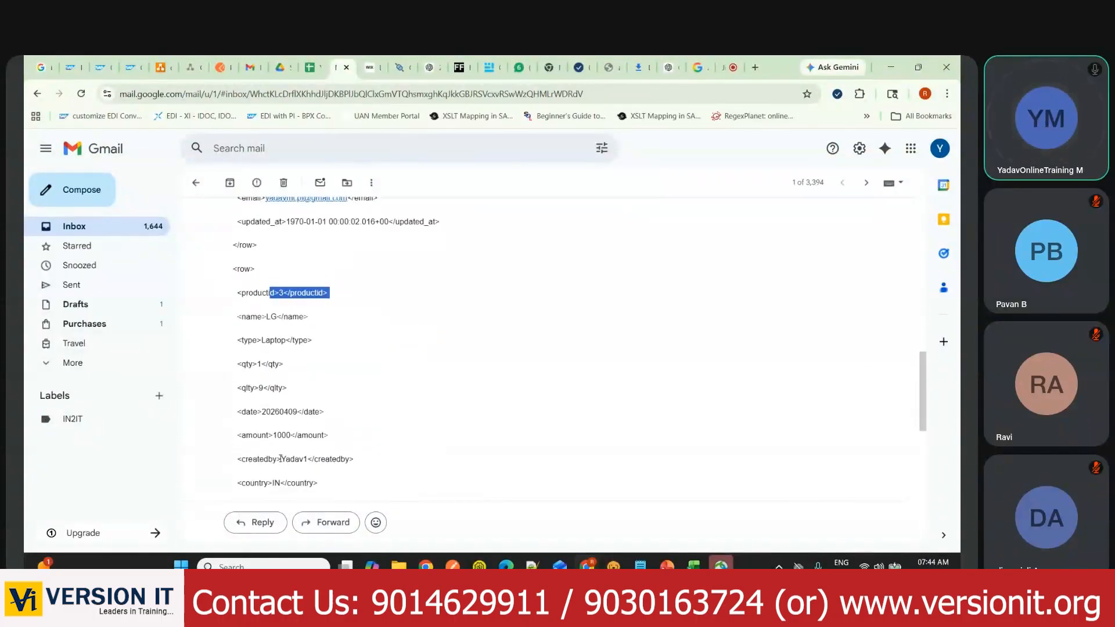
pyautogui.scroll(-1, 279, 465)
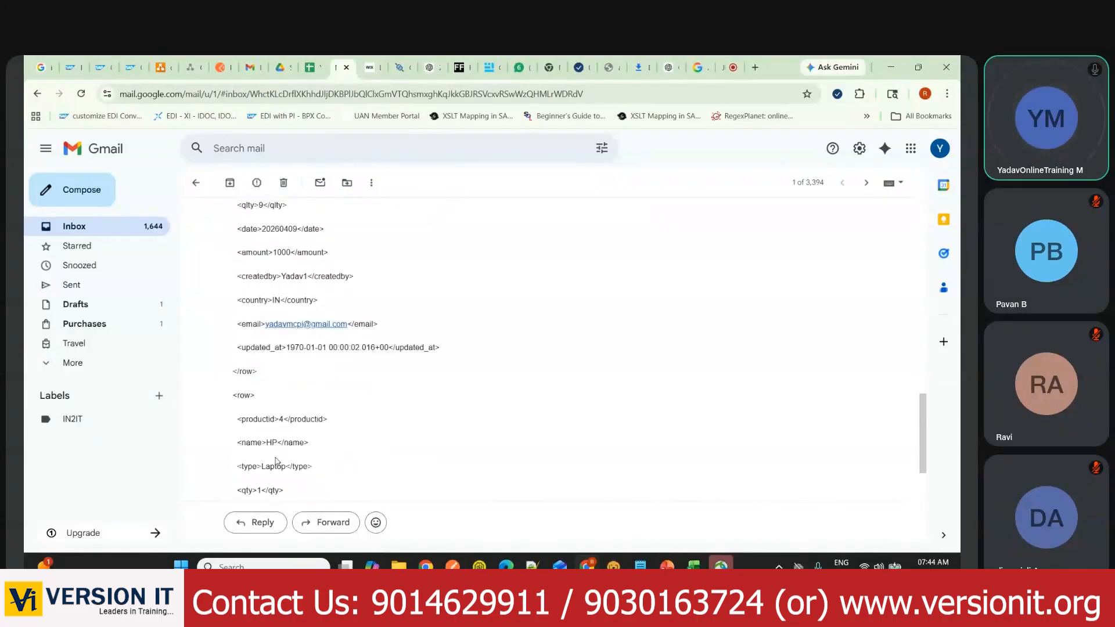
pyautogui.moveTo(266, 418); pyautogui.dragTo(378, 424)
pyautogui.scroll(10, 462, 457)
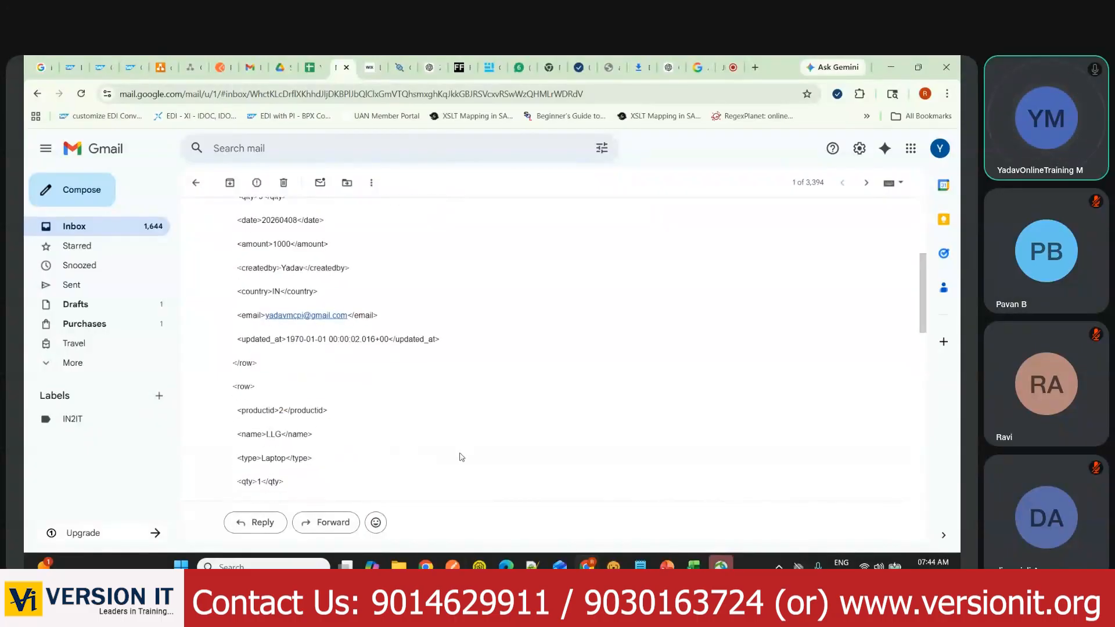
# Step: Return to the PostMan_DatabaseJDBC_ProductData flow, refresh the CPI Helper runs, activate inline debugging for the 07:43:55 run and enlarge the canvas
pyautogui.click(99, 67)
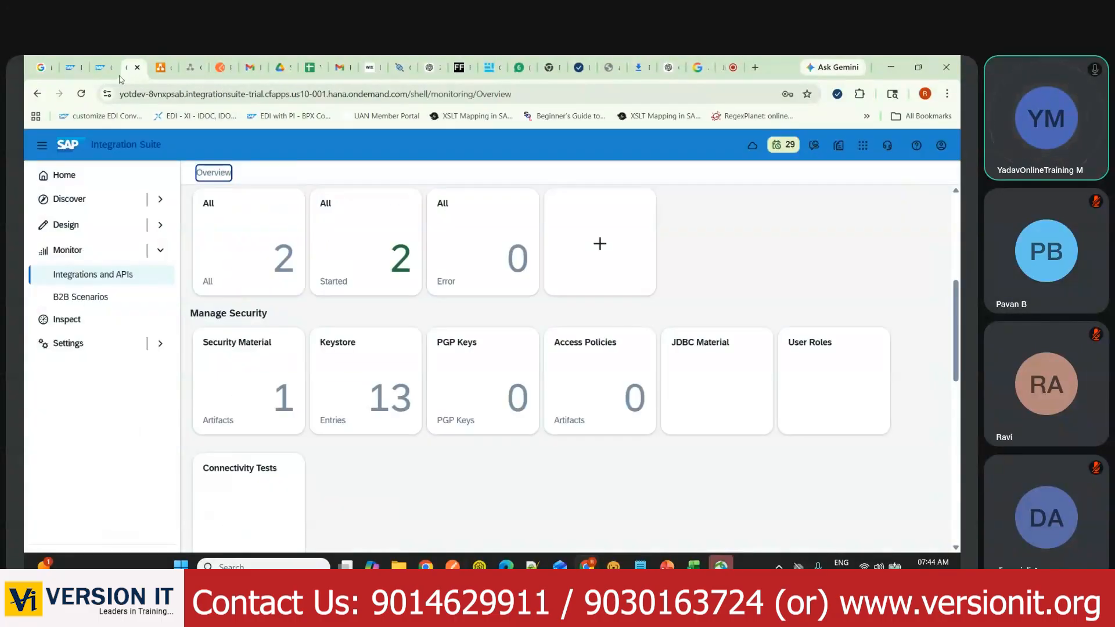
pyautogui.click(99, 69)
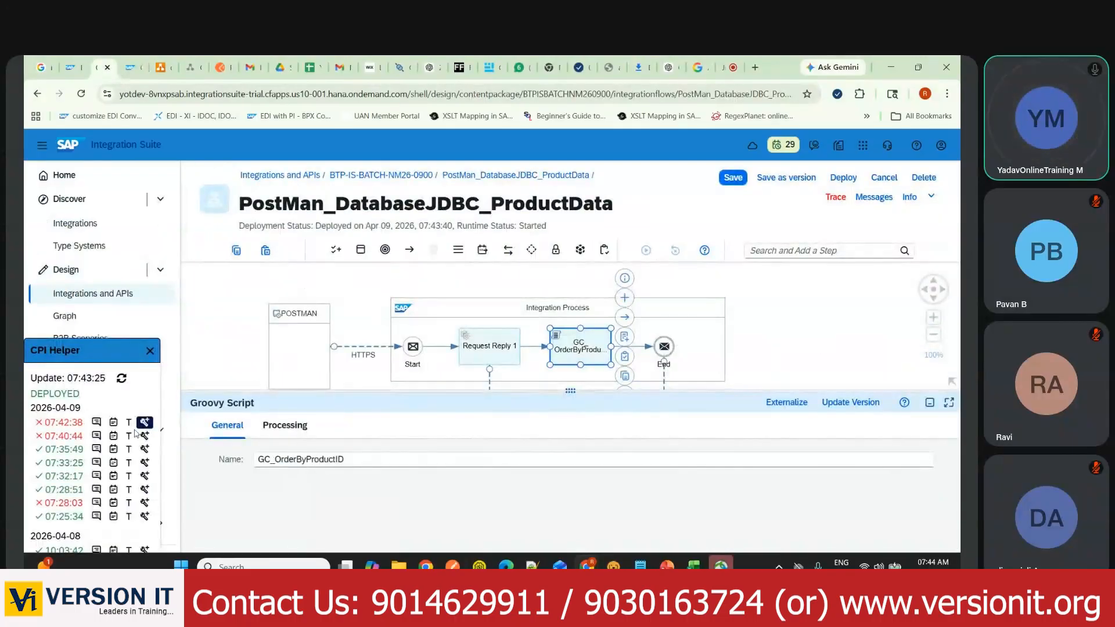
pyautogui.click(121, 379)
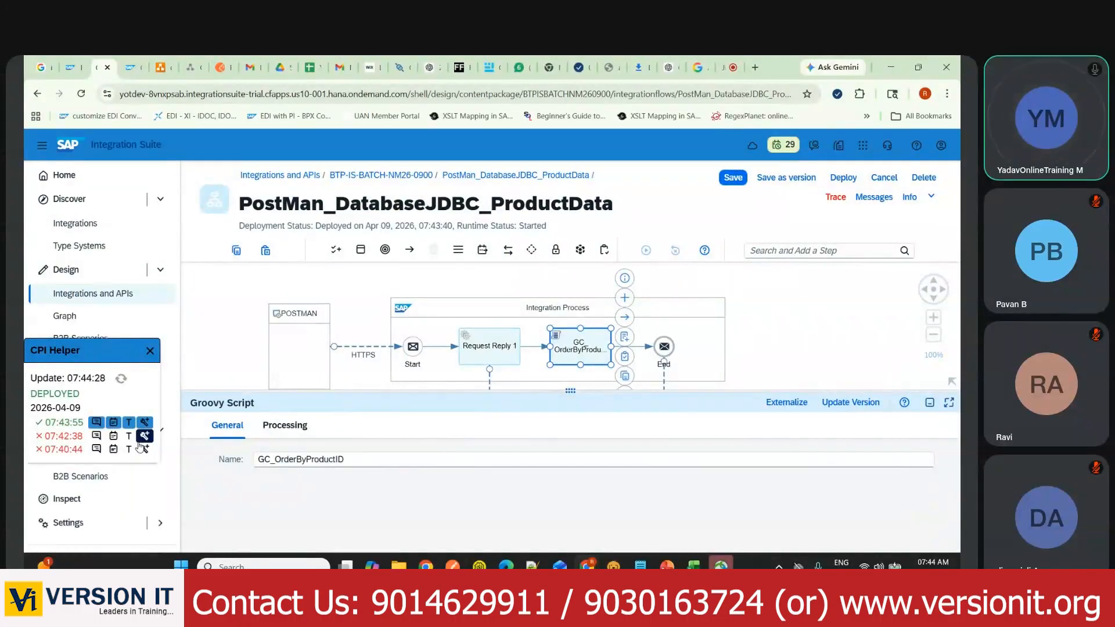
pyautogui.click(143, 424)
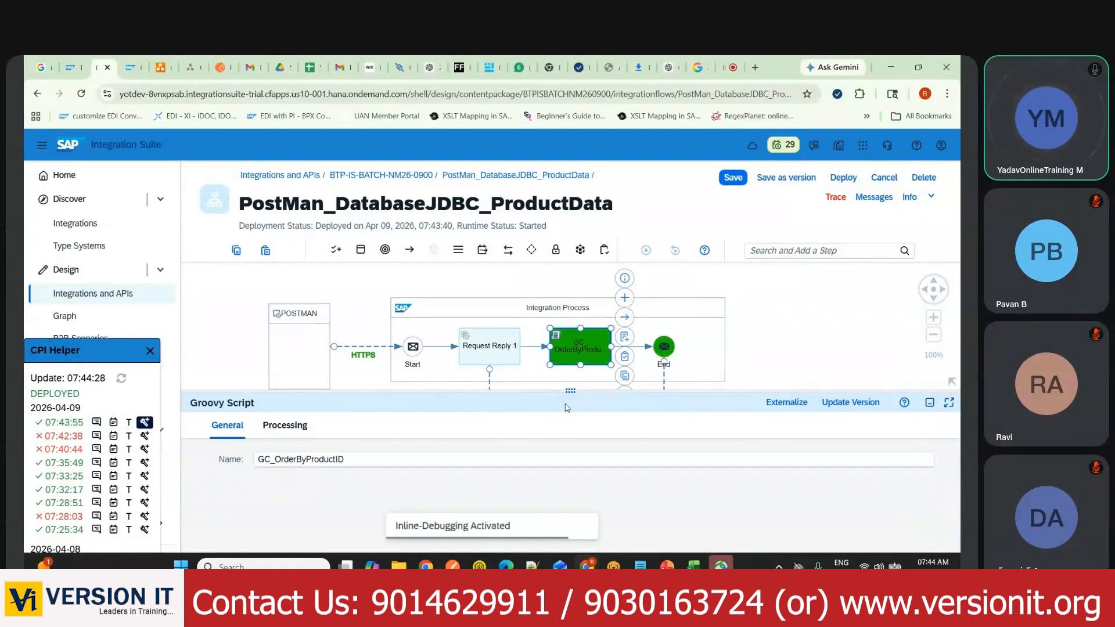
pyautogui.moveTo(570, 395); pyautogui.dragTo(545, 502)
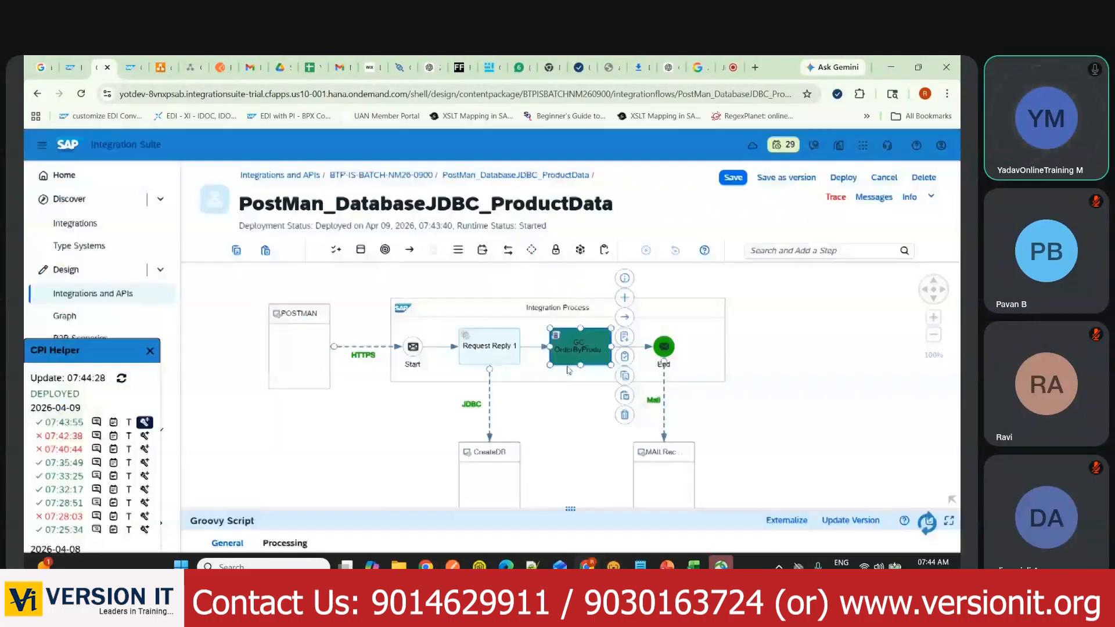
# Step: Show the message body before the GC_OrderByProductID script step and beautify its XML
pyautogui.click(572, 355)
pyautogui.click(180, 249)
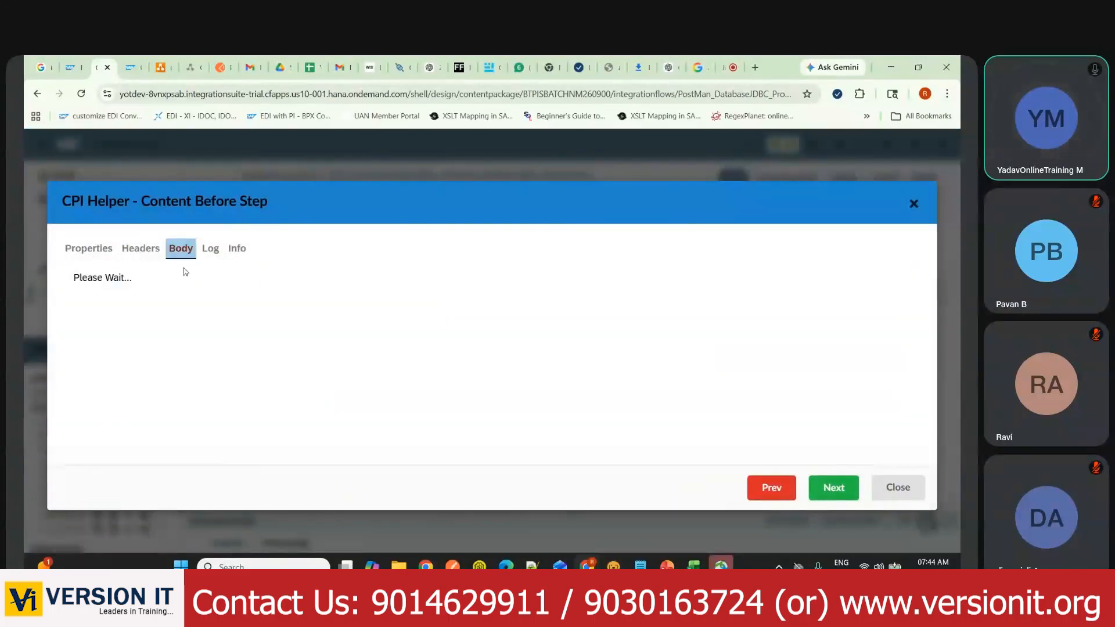
pyautogui.click(86, 269)
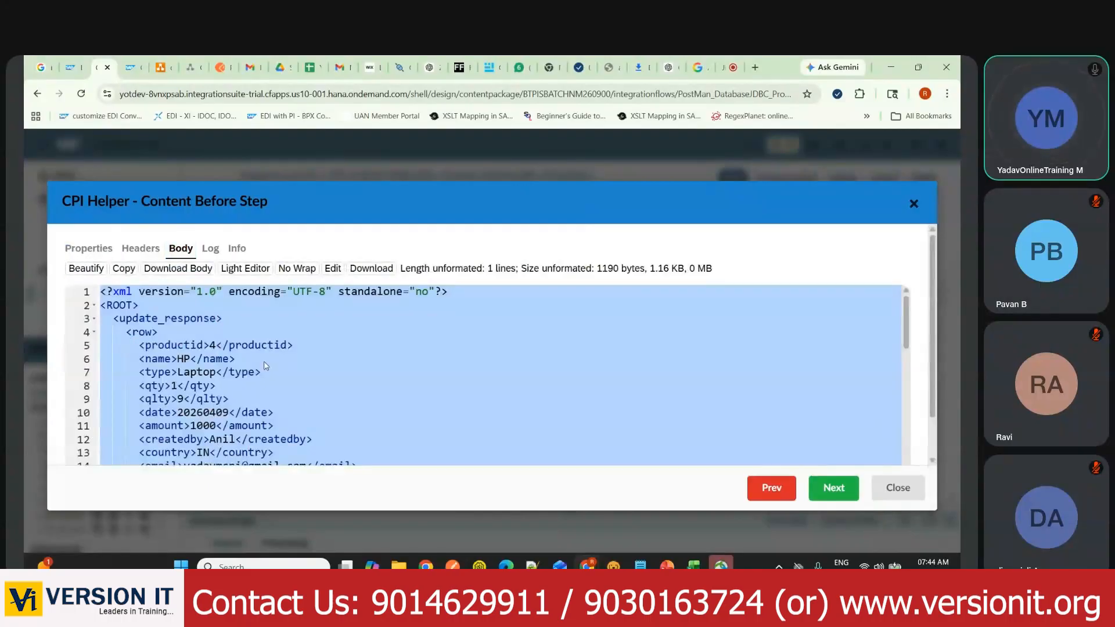
# Step: Examine the productid order of the rows entering the Groovy script, then close the content view
pyautogui.scroll(-12, 255, 390)
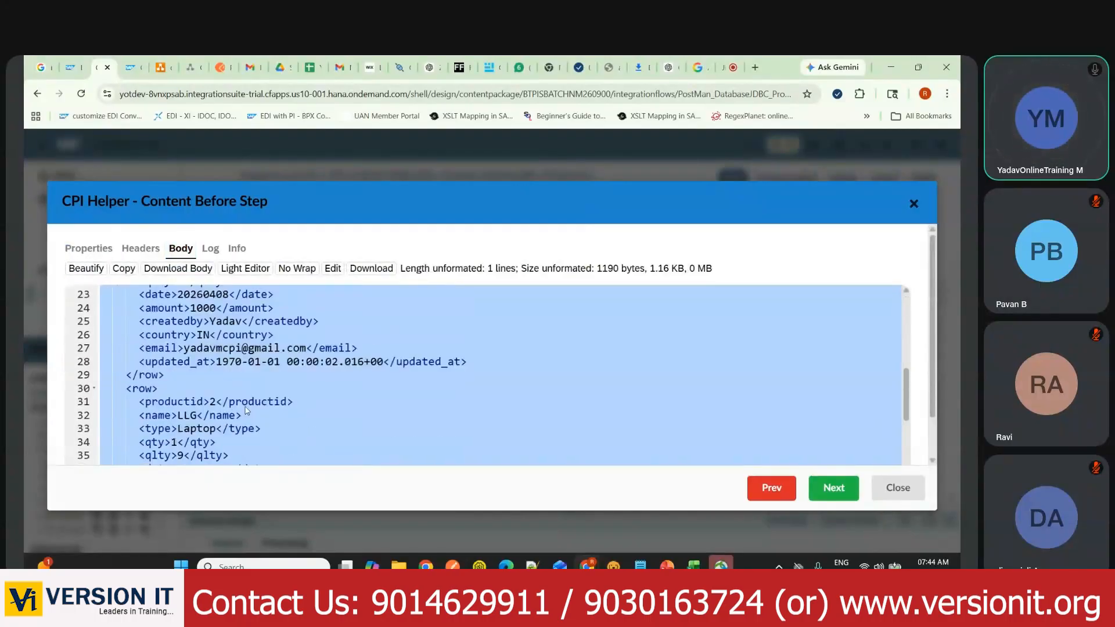
pyautogui.scroll(12, 247, 411)
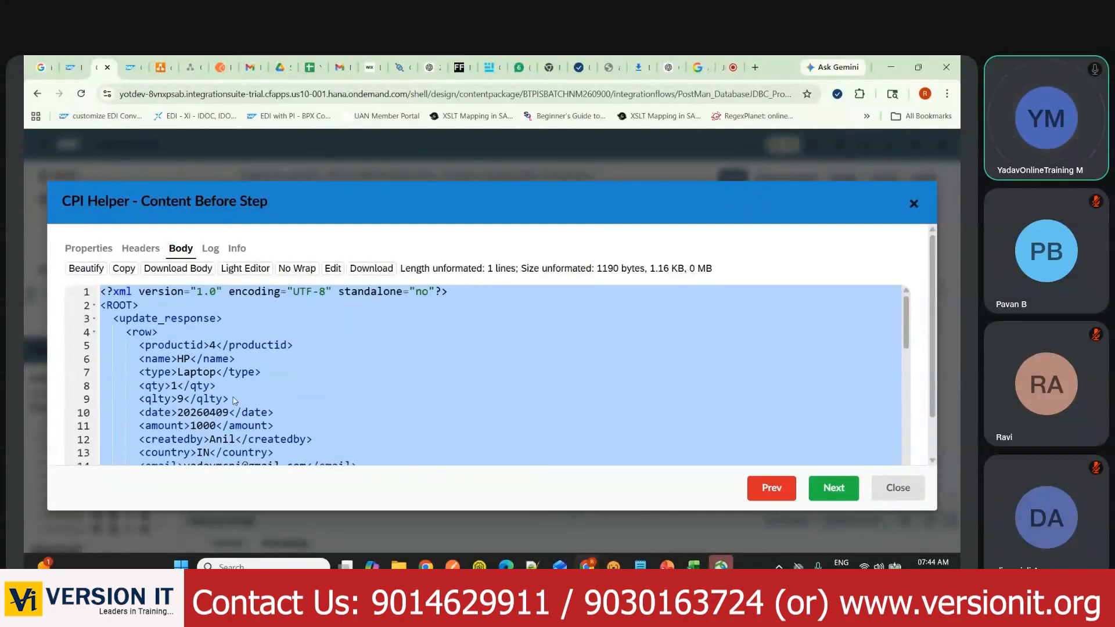
pyautogui.moveTo(139, 345); pyautogui.dragTo(304, 347)
pyautogui.scroll(-3, 304, 346)
pyautogui.scroll(-2, 304, 348)
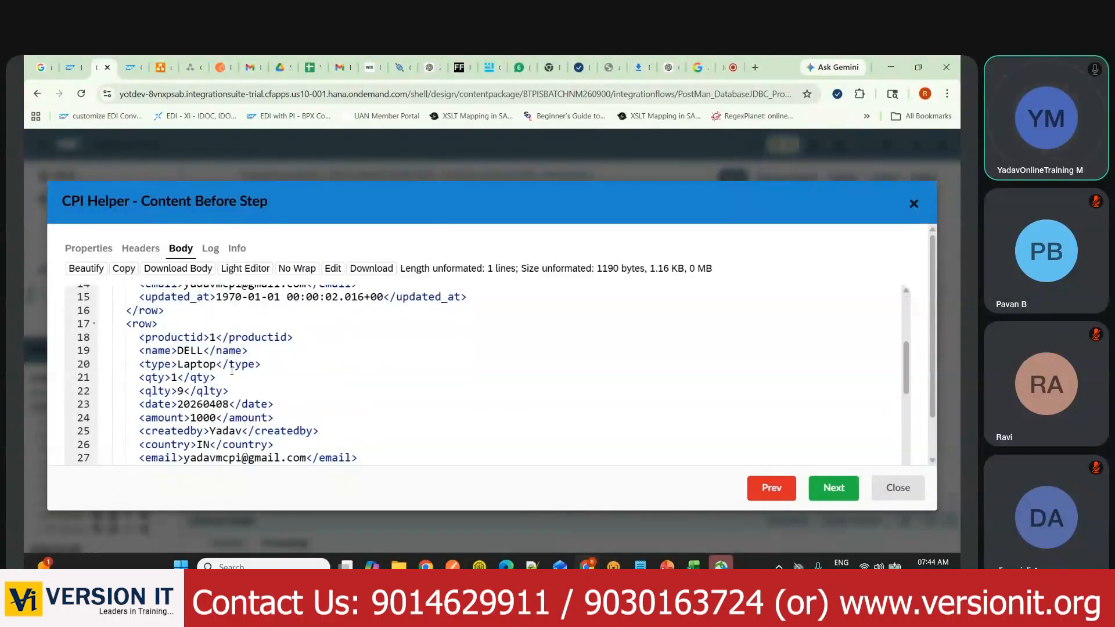
pyautogui.moveTo(164, 337); pyautogui.dragTo(263, 367)
pyautogui.scroll(-4, 214, 423)
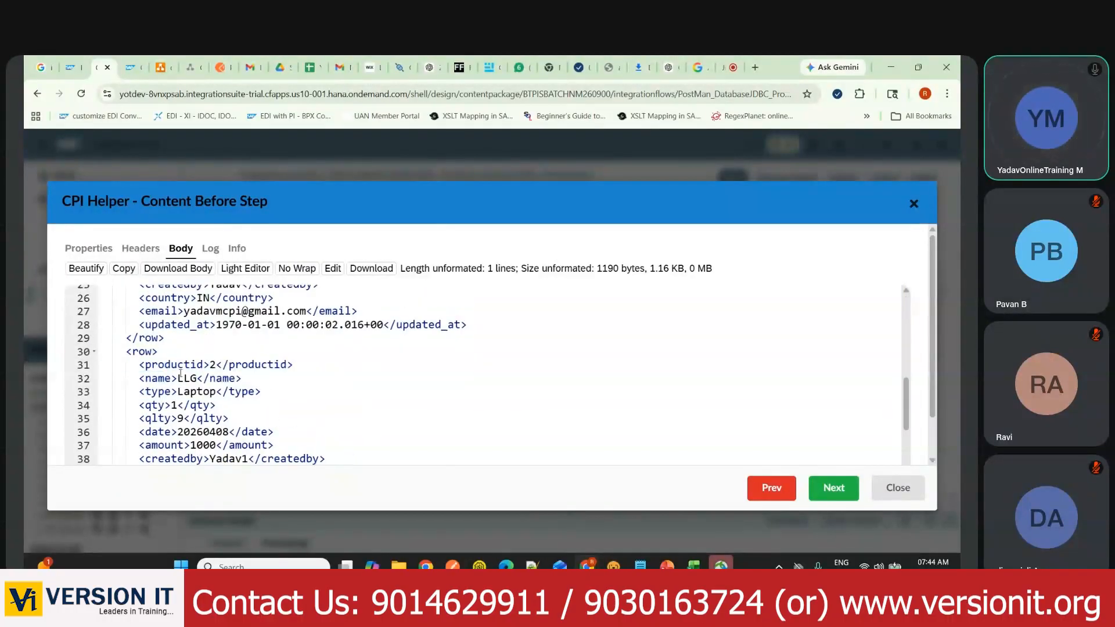
pyautogui.moveTo(178, 366); pyautogui.dragTo(296, 379)
pyautogui.scroll(-5, 253, 442)
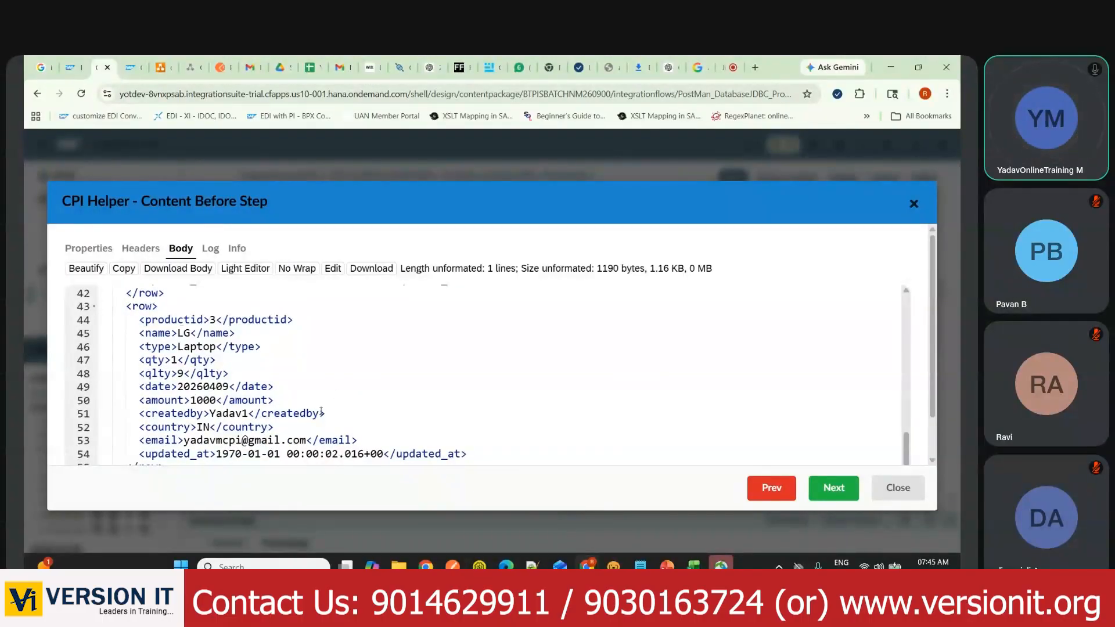
pyautogui.click(898, 488)
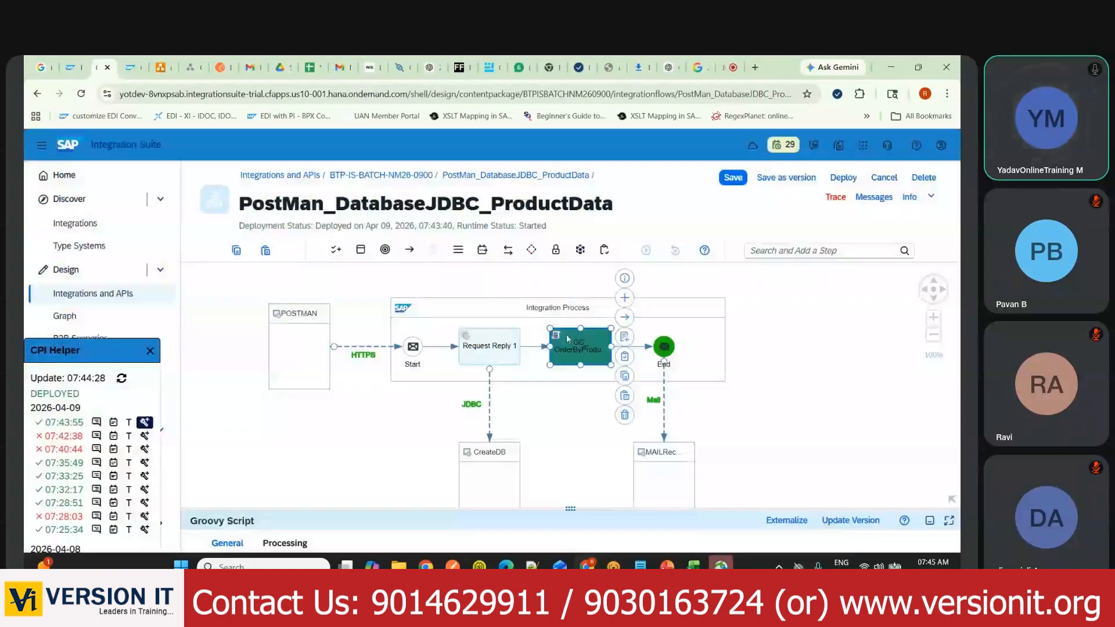
# Step: Show the message body before the End event and beautify its XML
pyautogui.click(662, 348)
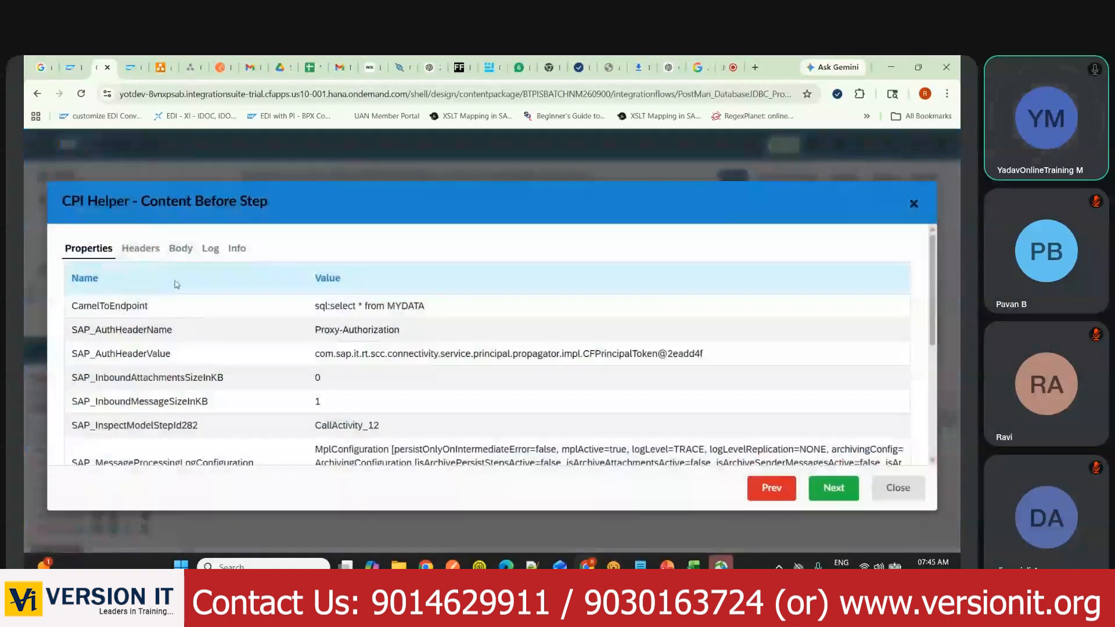
pyautogui.click(181, 249)
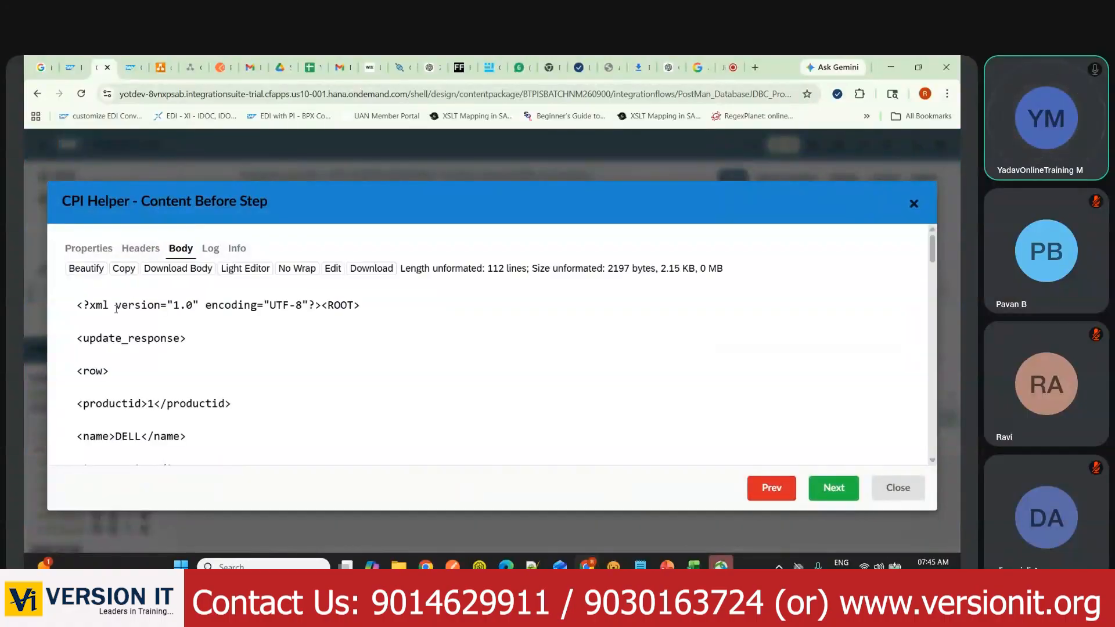
pyautogui.click(92, 271)
# Step: Examine the productid order of the rows reaching the End event, close the content view and deselect the event
pyautogui.click(199, 358)
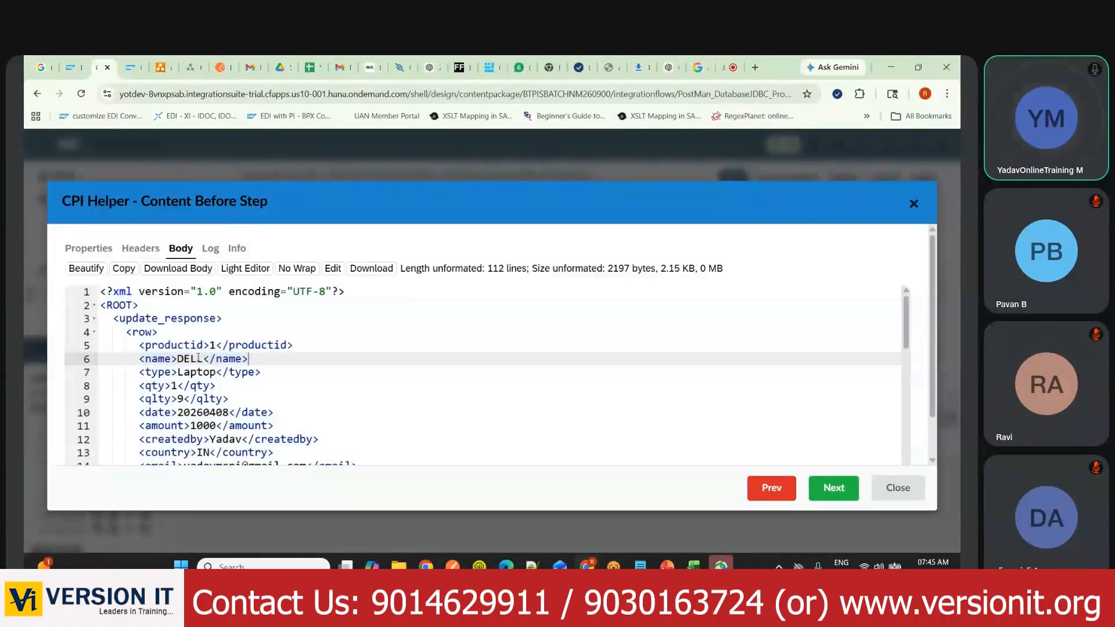
pyautogui.doubleClick(175, 347)
pyautogui.scroll(-2, 274, 389)
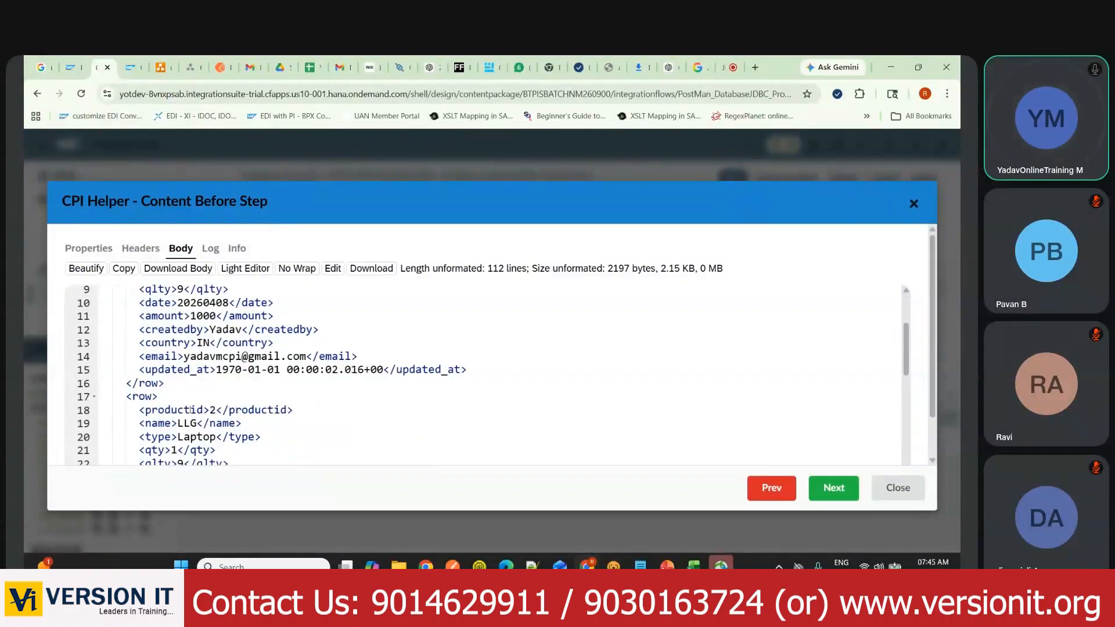
pyautogui.moveTo(191, 410); pyautogui.dragTo(242, 424)
pyautogui.scroll(-3, 346, 433)
pyautogui.scroll(-2, 203, 419)
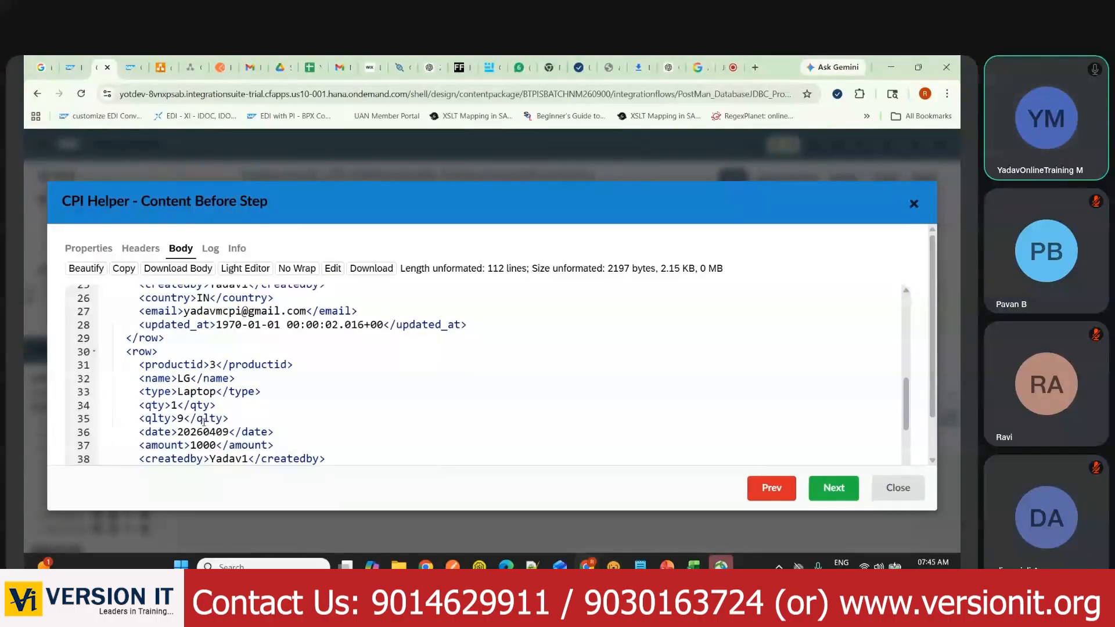
pyautogui.moveTo(185, 364); pyautogui.dragTo(235, 406)
pyautogui.scroll(-3, 236, 432)
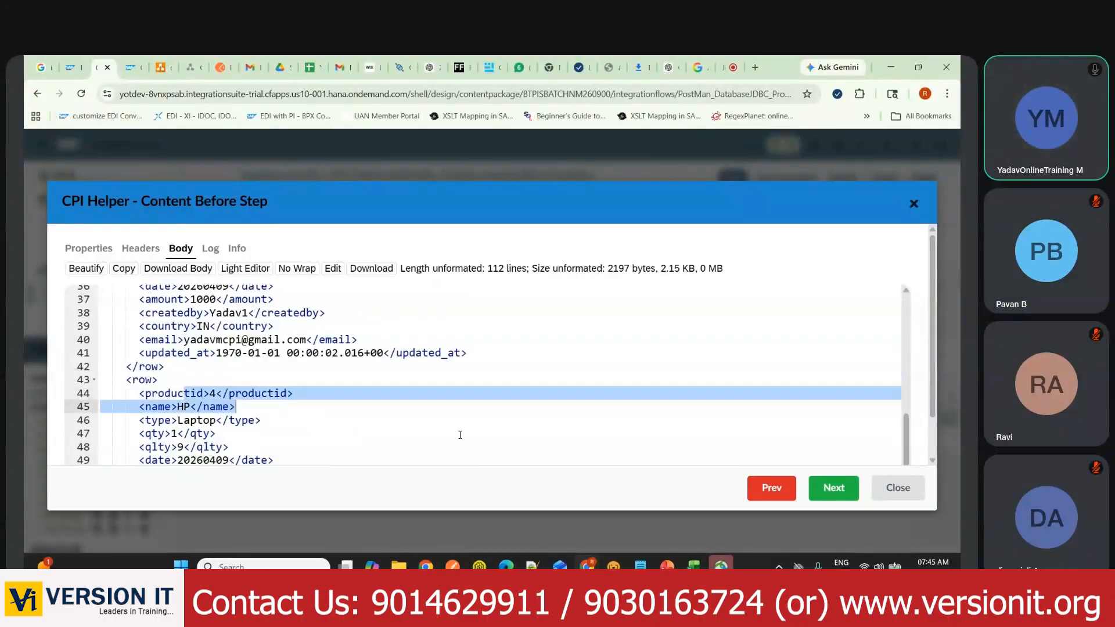
pyautogui.click(898, 488)
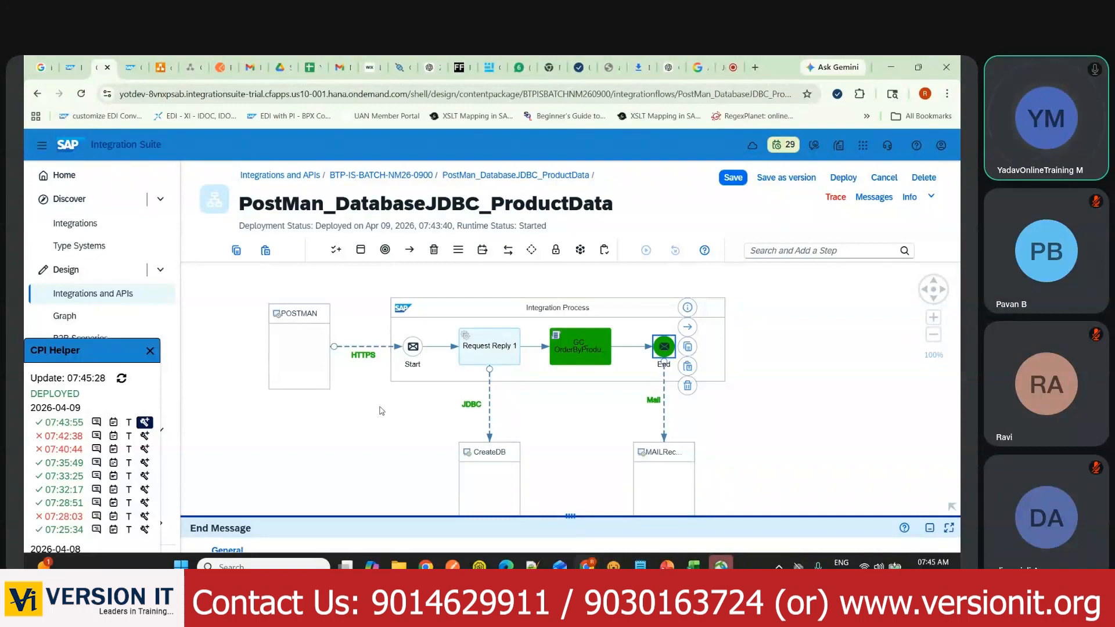
pyautogui.click(422, 395)
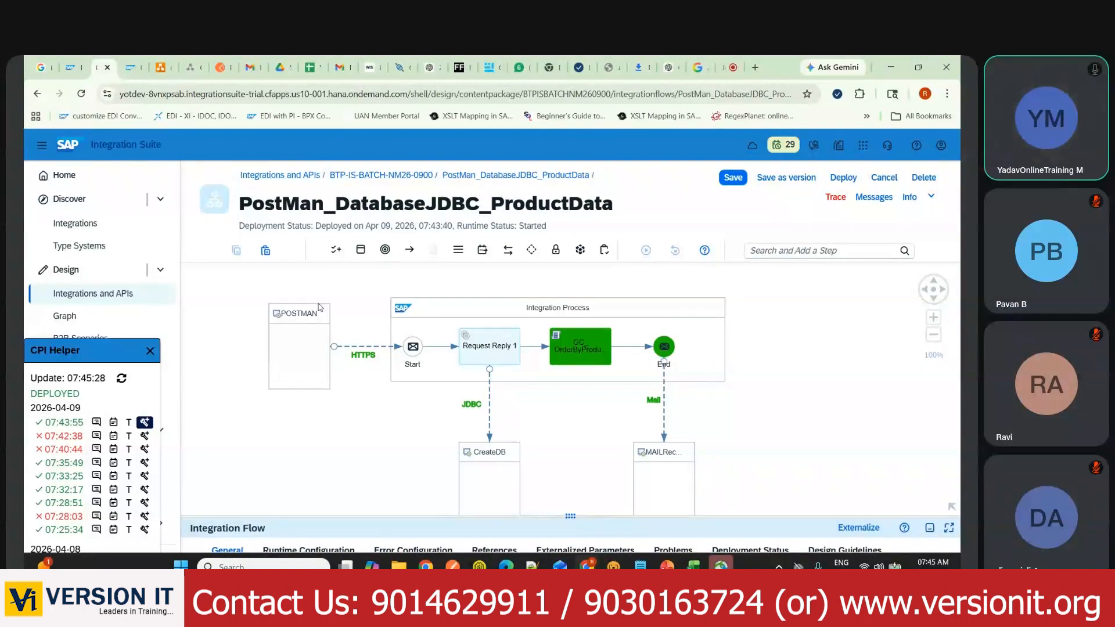